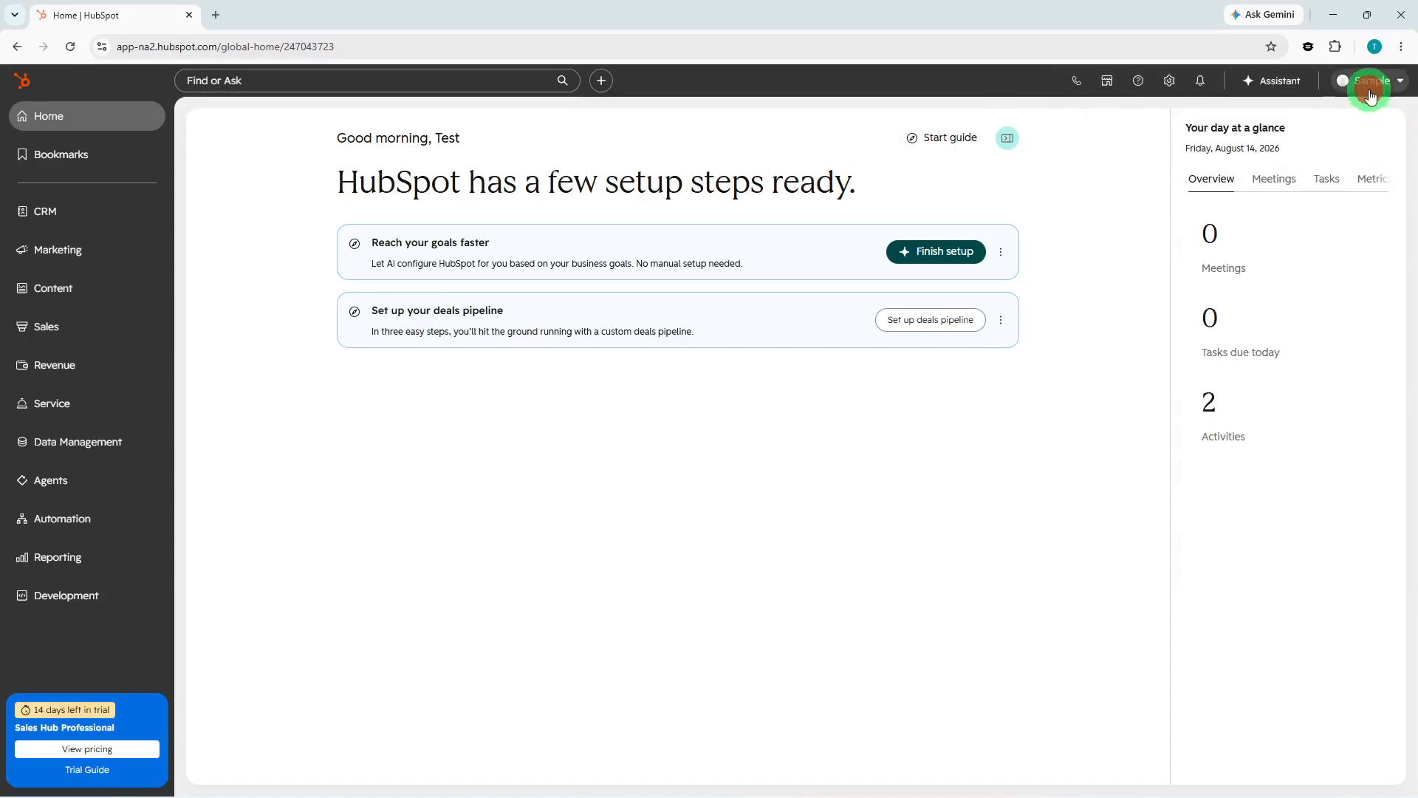
Open the Sales workspace.
left_click(1369, 81)
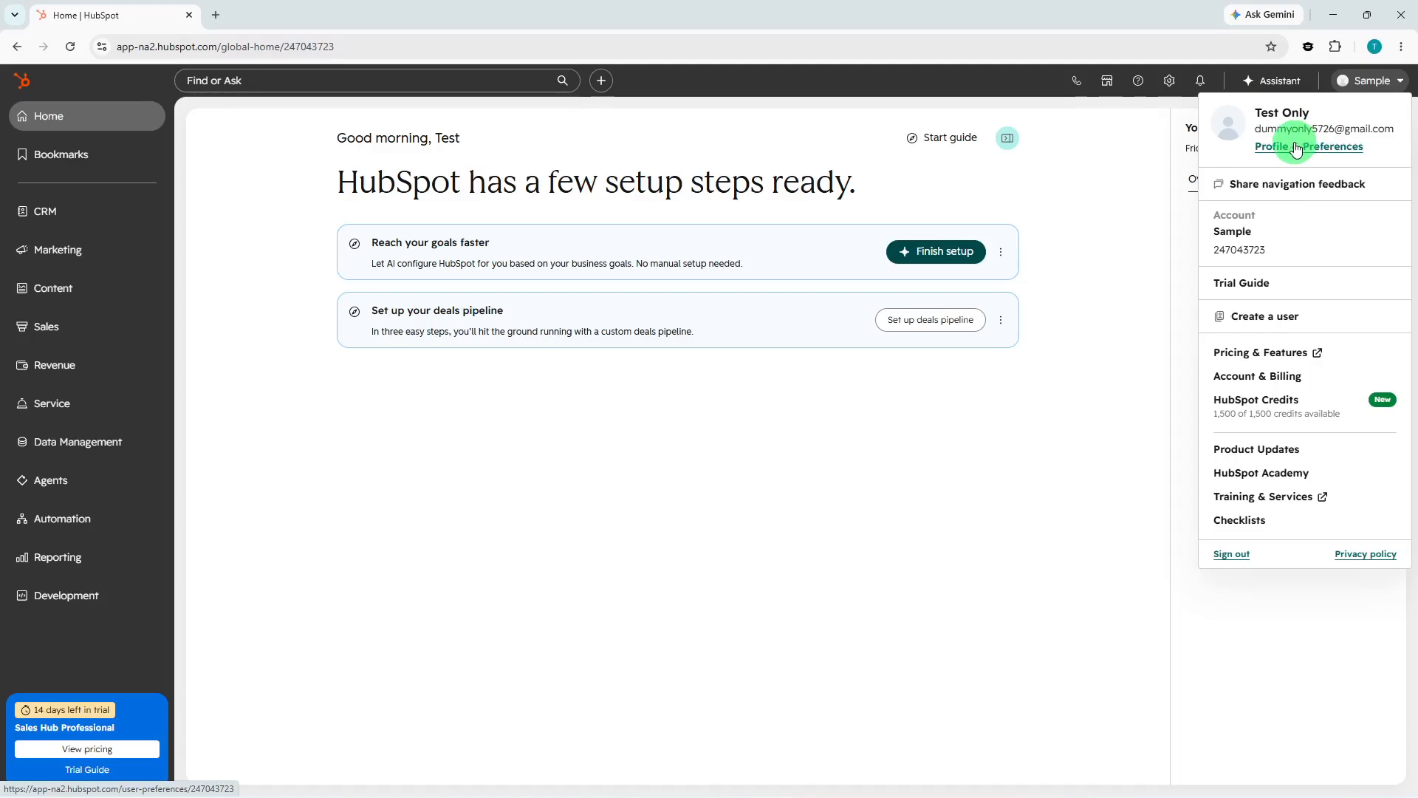
left_click(1371, 90)
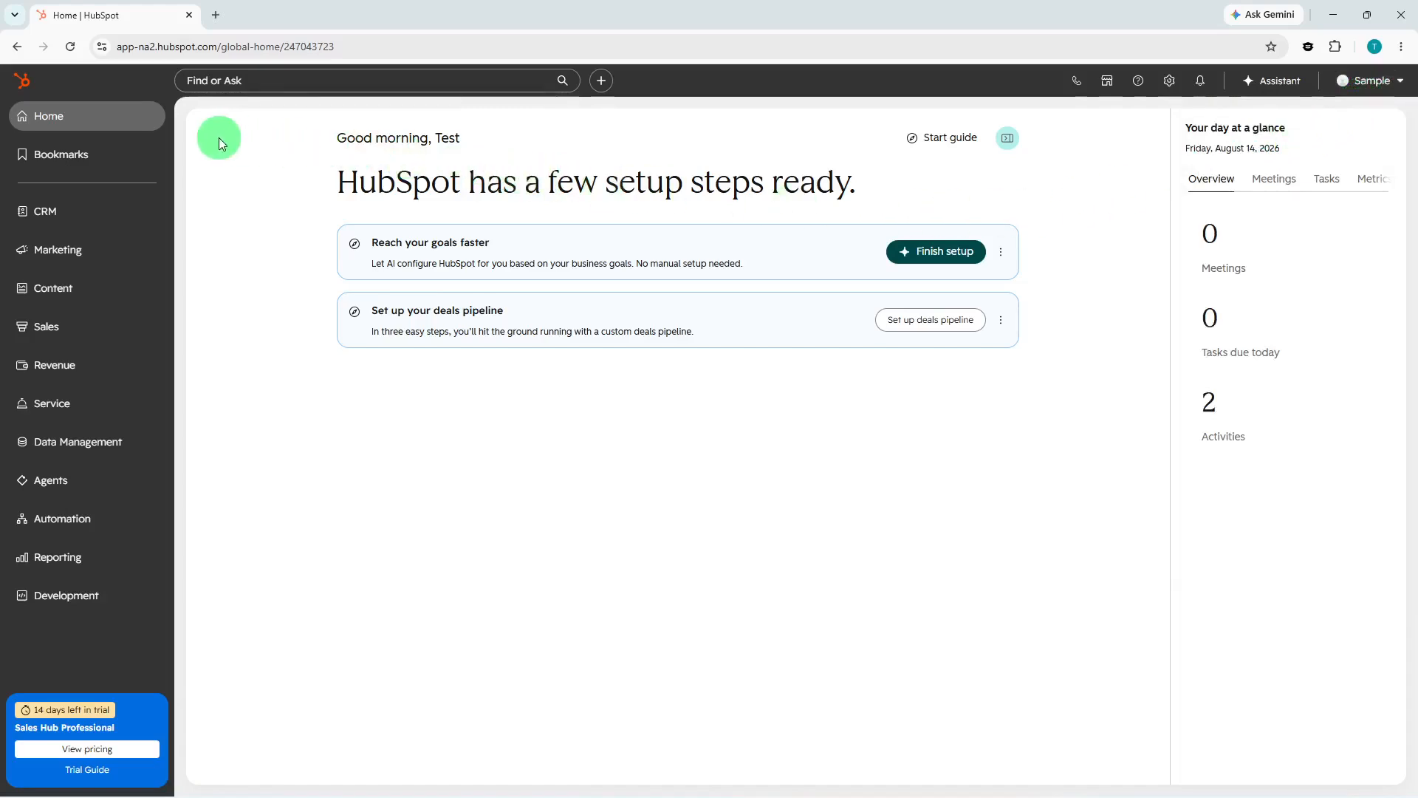
left_click(78, 329)
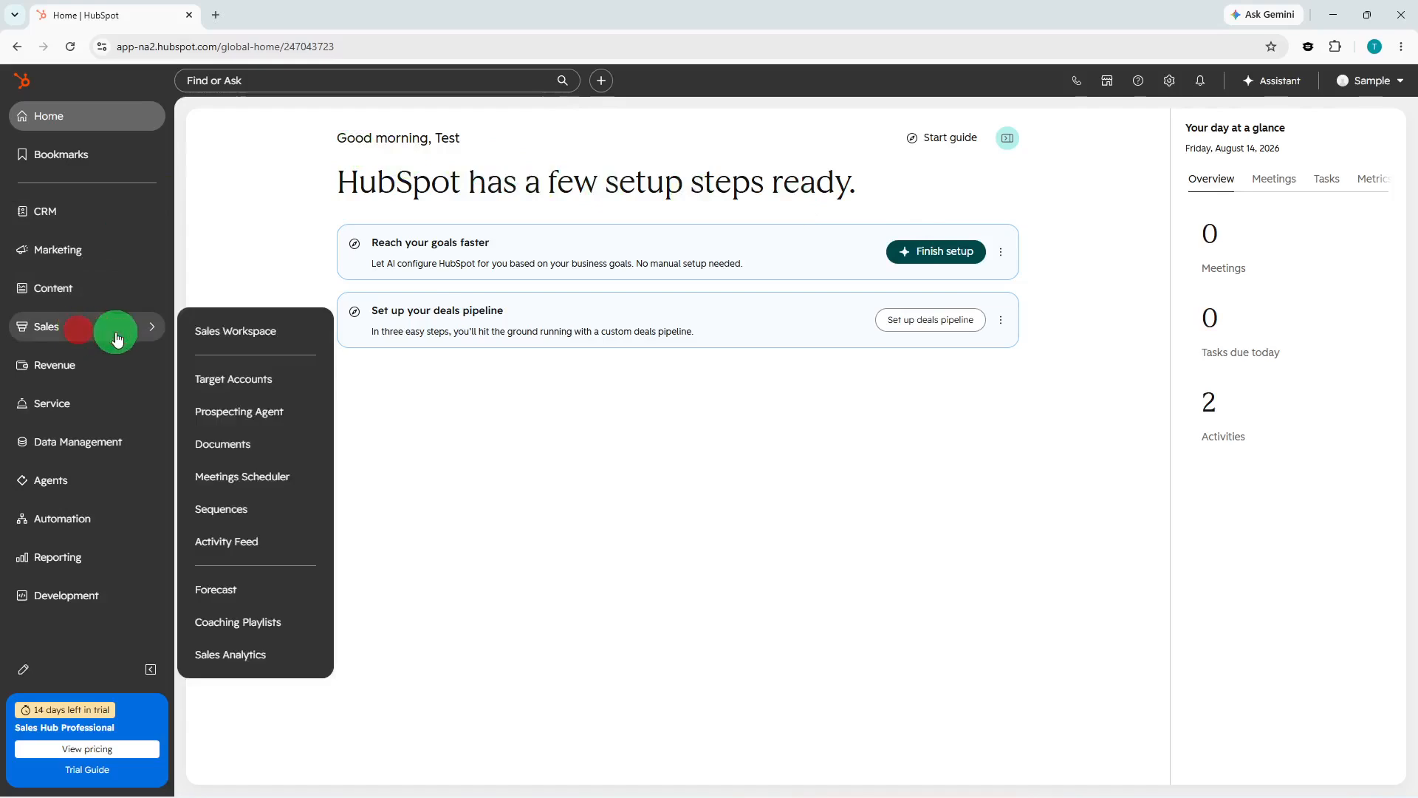
left_click(264, 345)
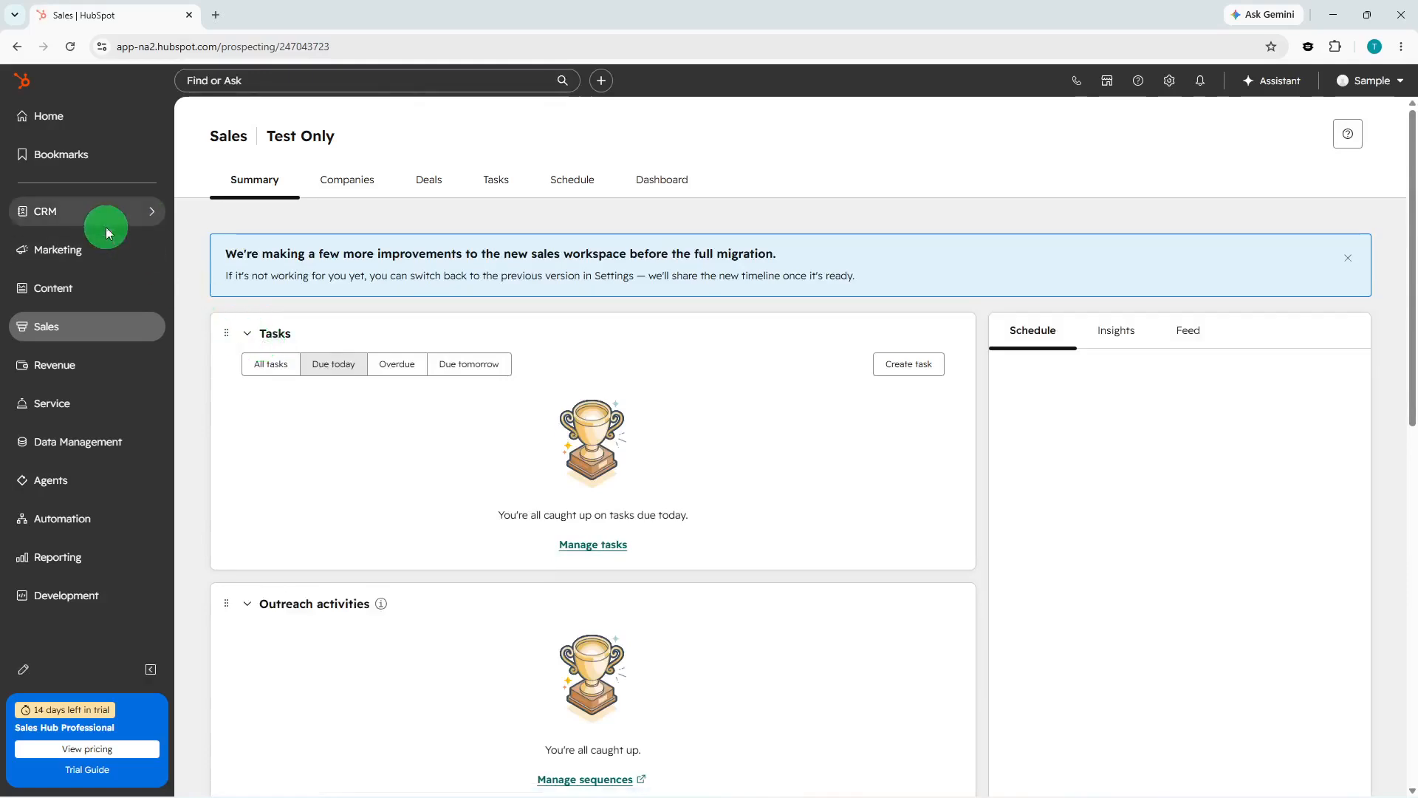
Open the contacts list, start creating a new contact, and enter the contact's e-mail address.
left_click(107, 230)
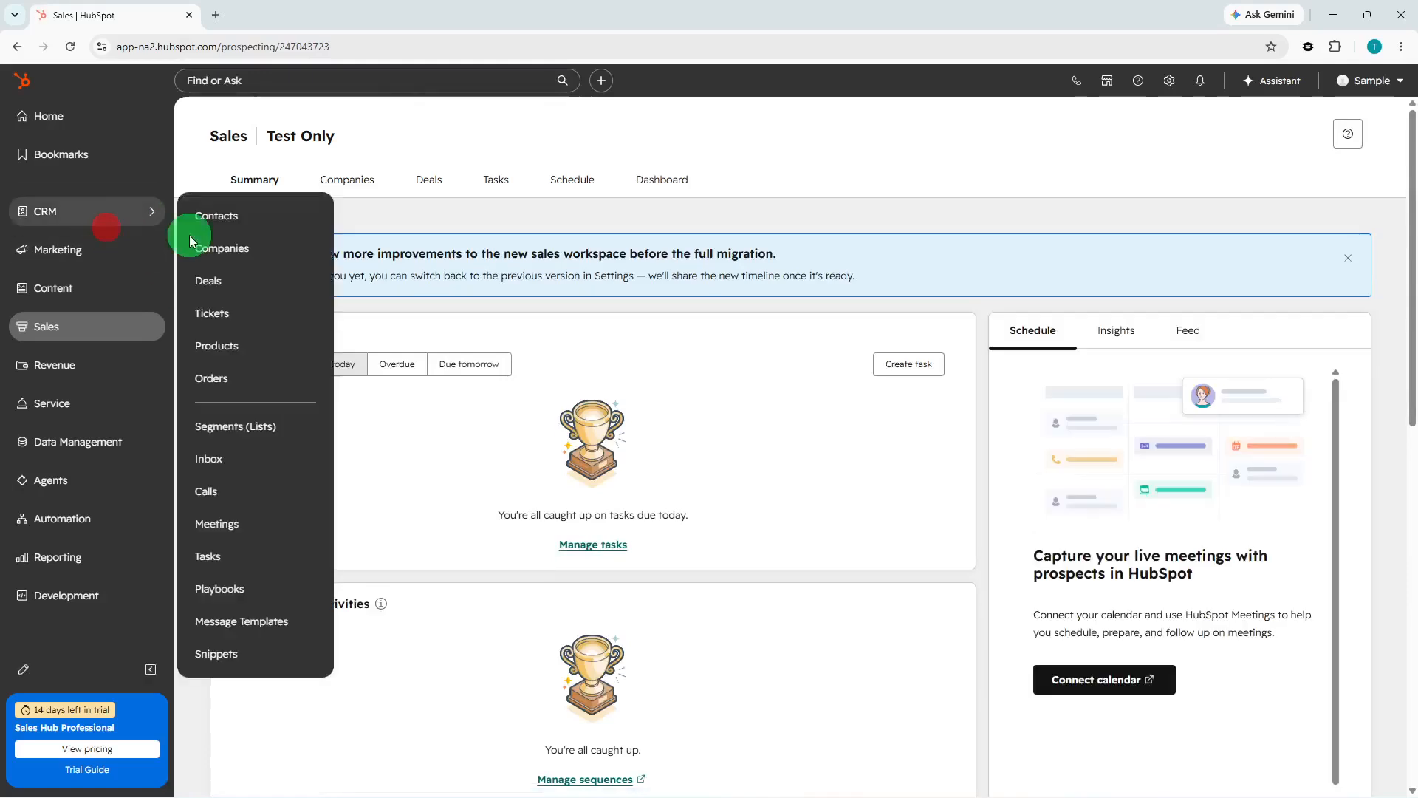
left_click(260, 225)
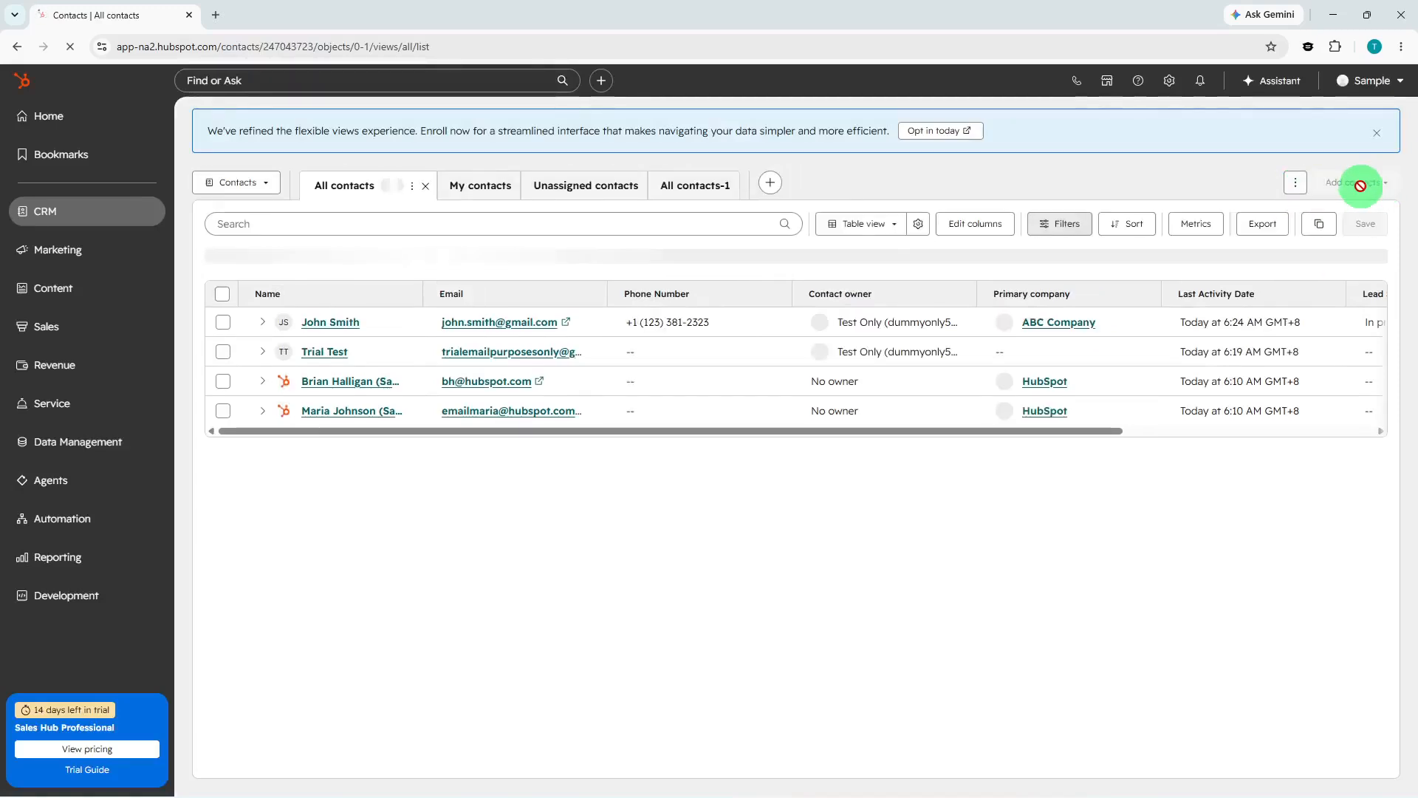
left_click(1361, 188)
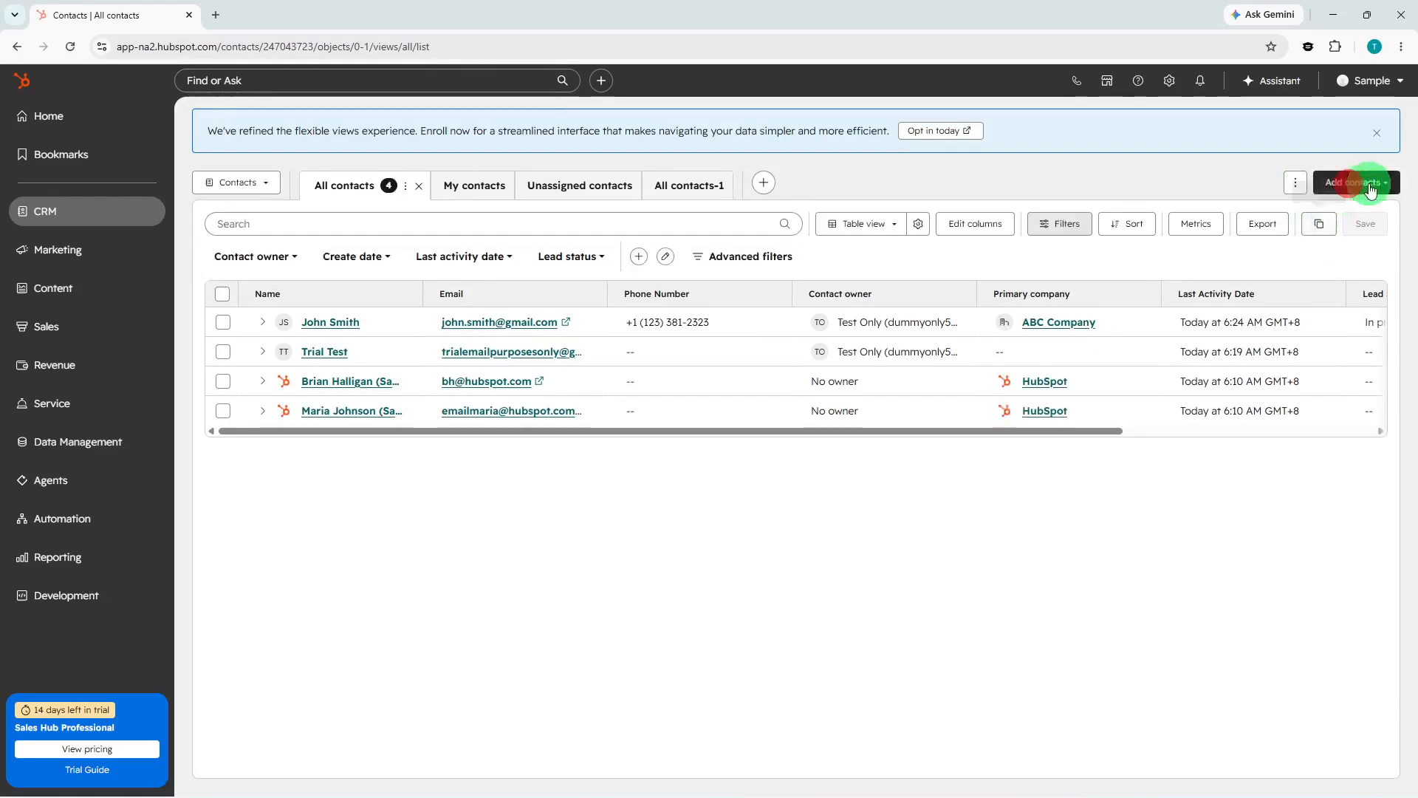
left_click(1370, 189)
left_click(1334, 218)
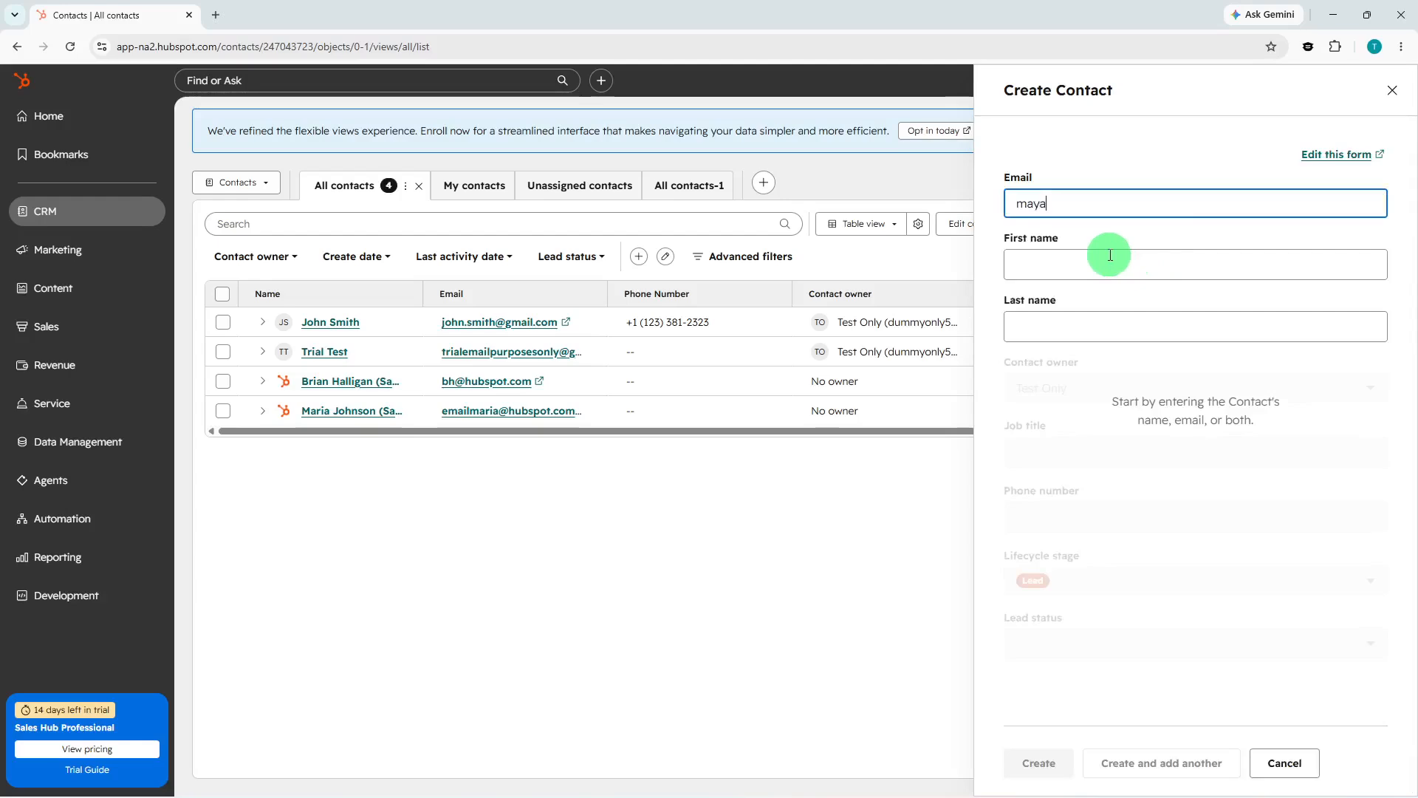
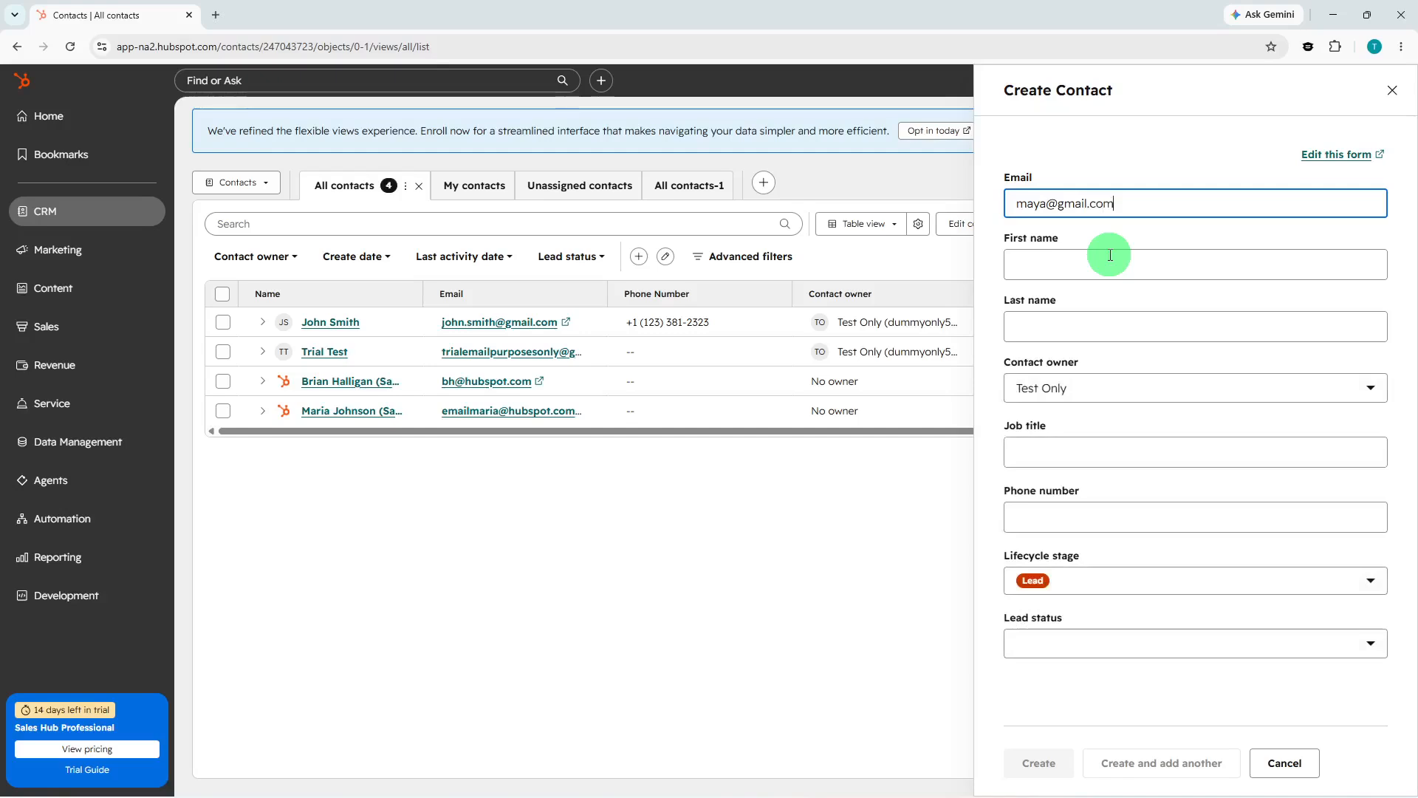
Enter the contact's first name and last name.
left_click(1110, 255)
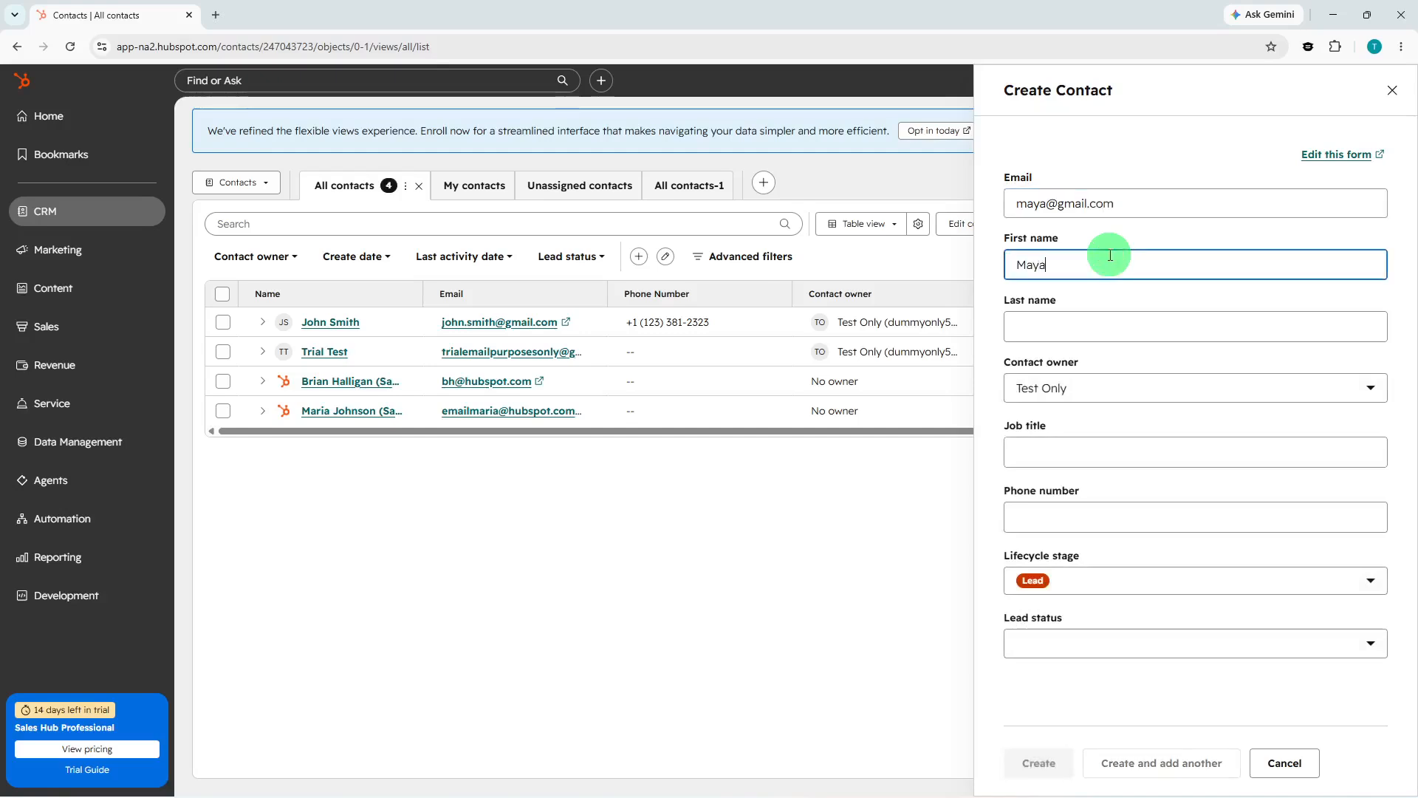
left_click(1106, 327)
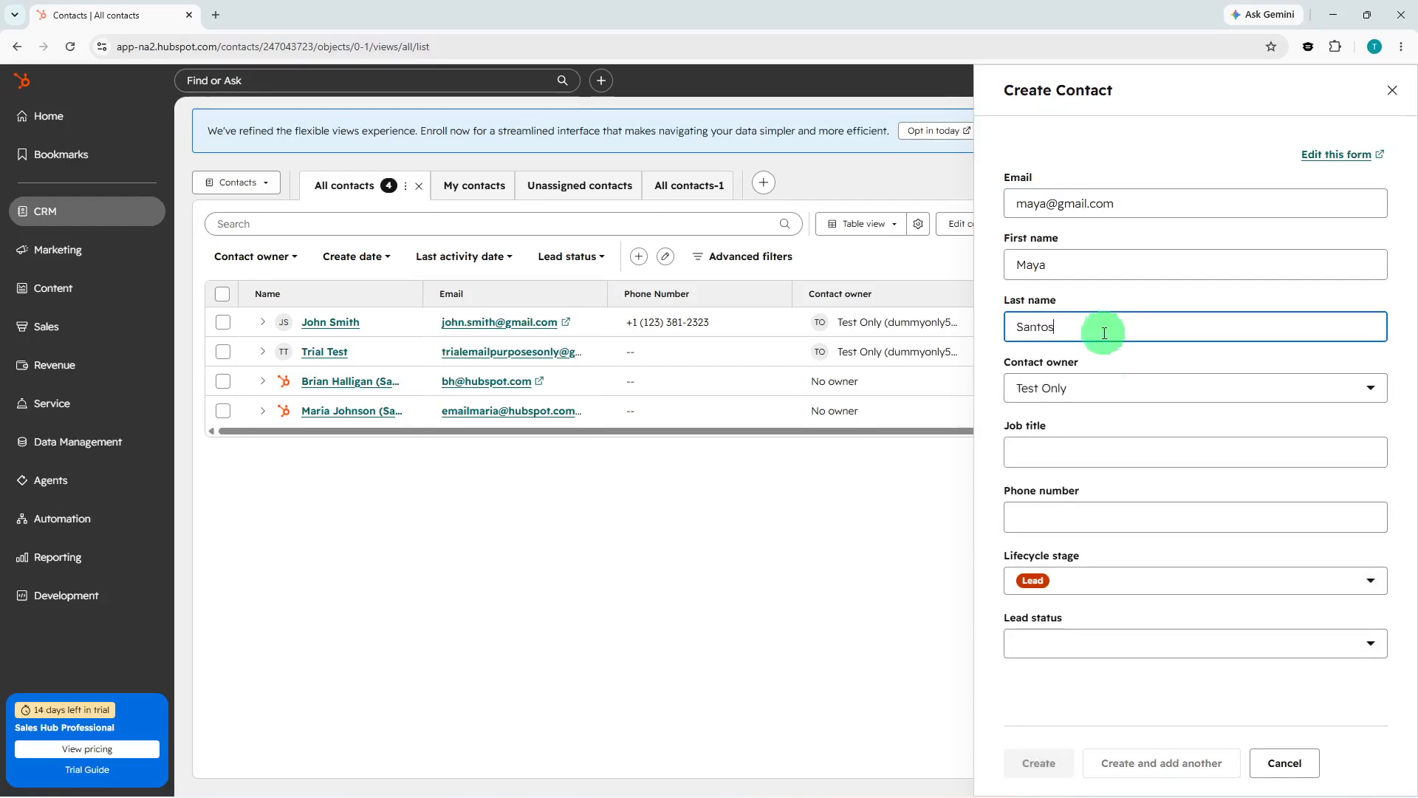
Set the contact's job title to Manager.
left_click(1121, 452)
type("Man")
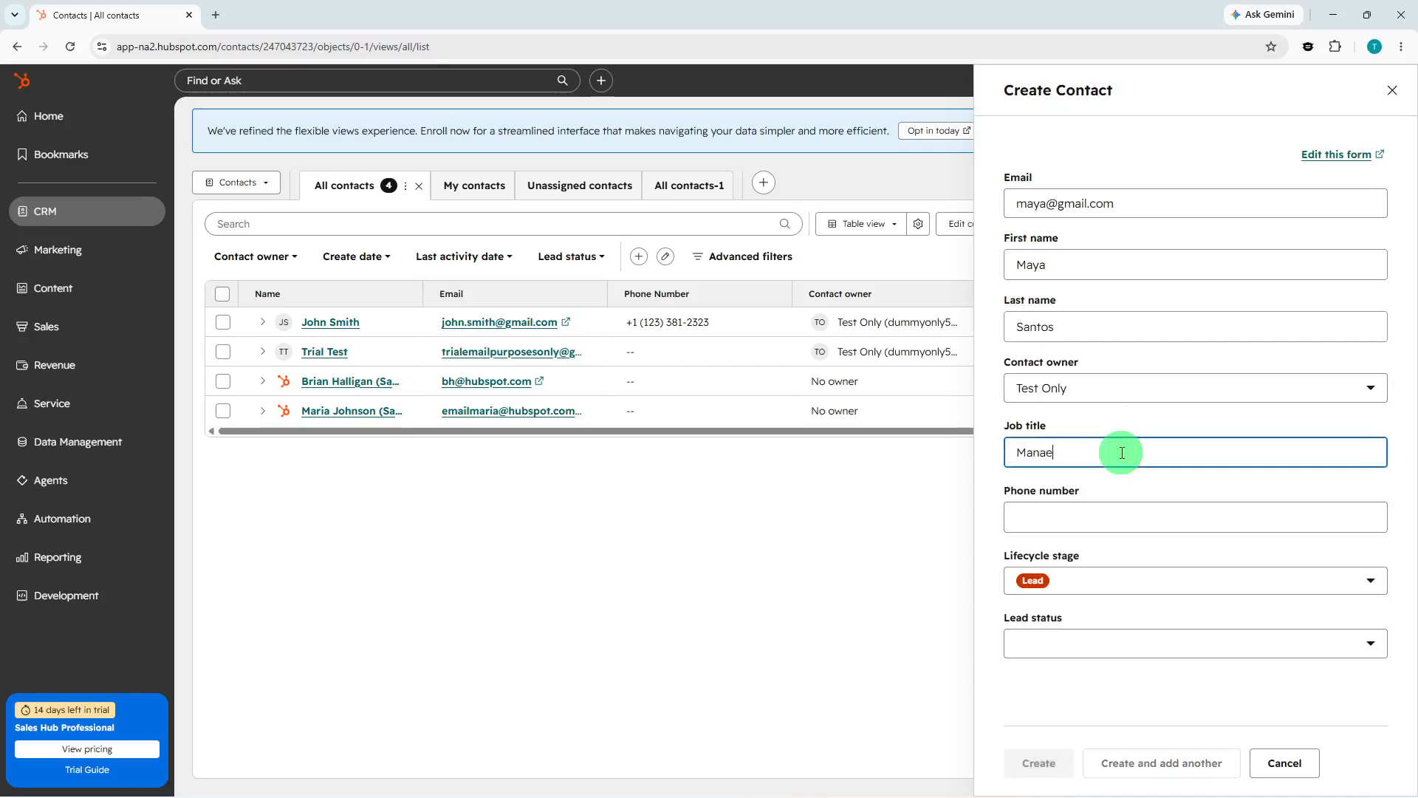
type("ager")
Enter the contact's phone number, apply it, and create the contact.
left_click(1123, 511)
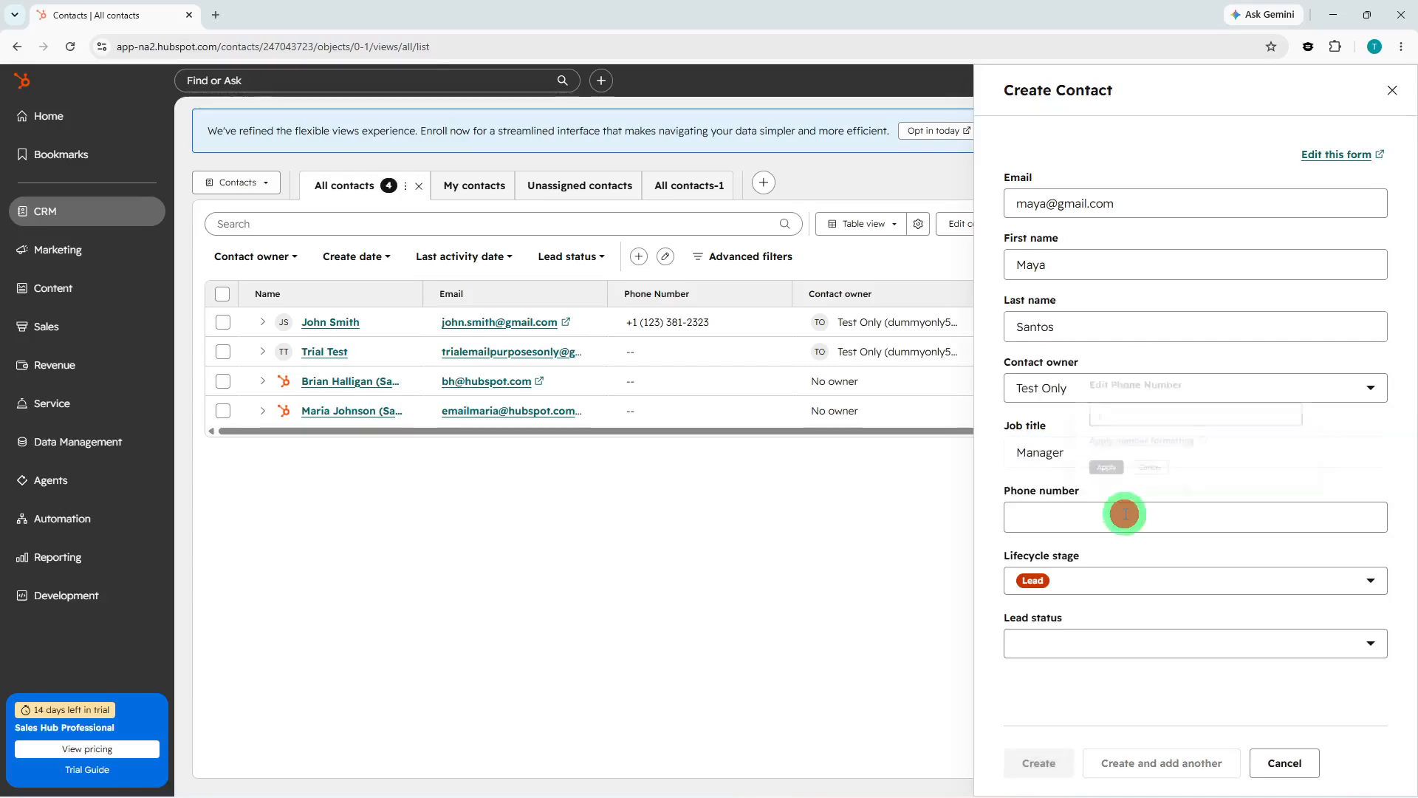
type("233211")
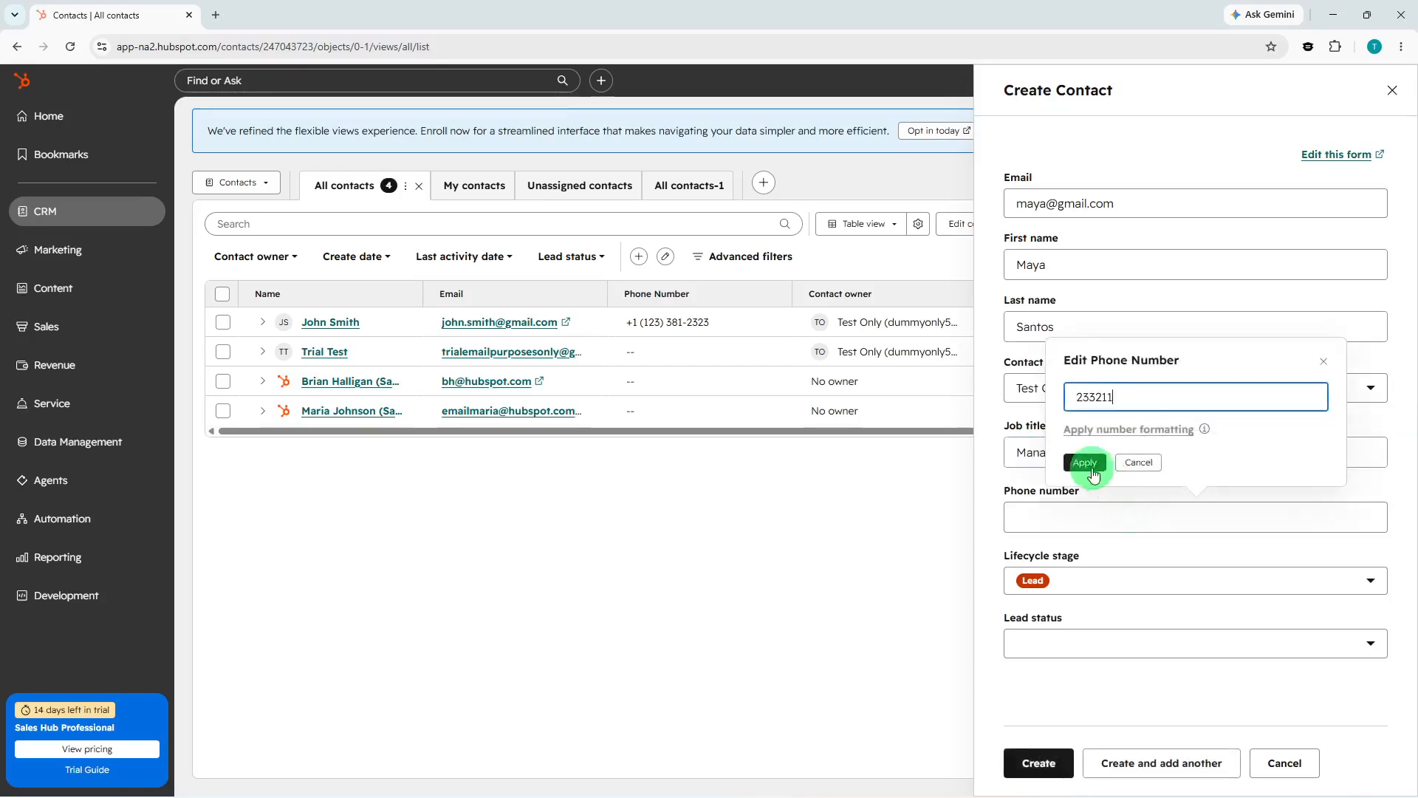
left_click(1086, 463)
left_click(1043, 757)
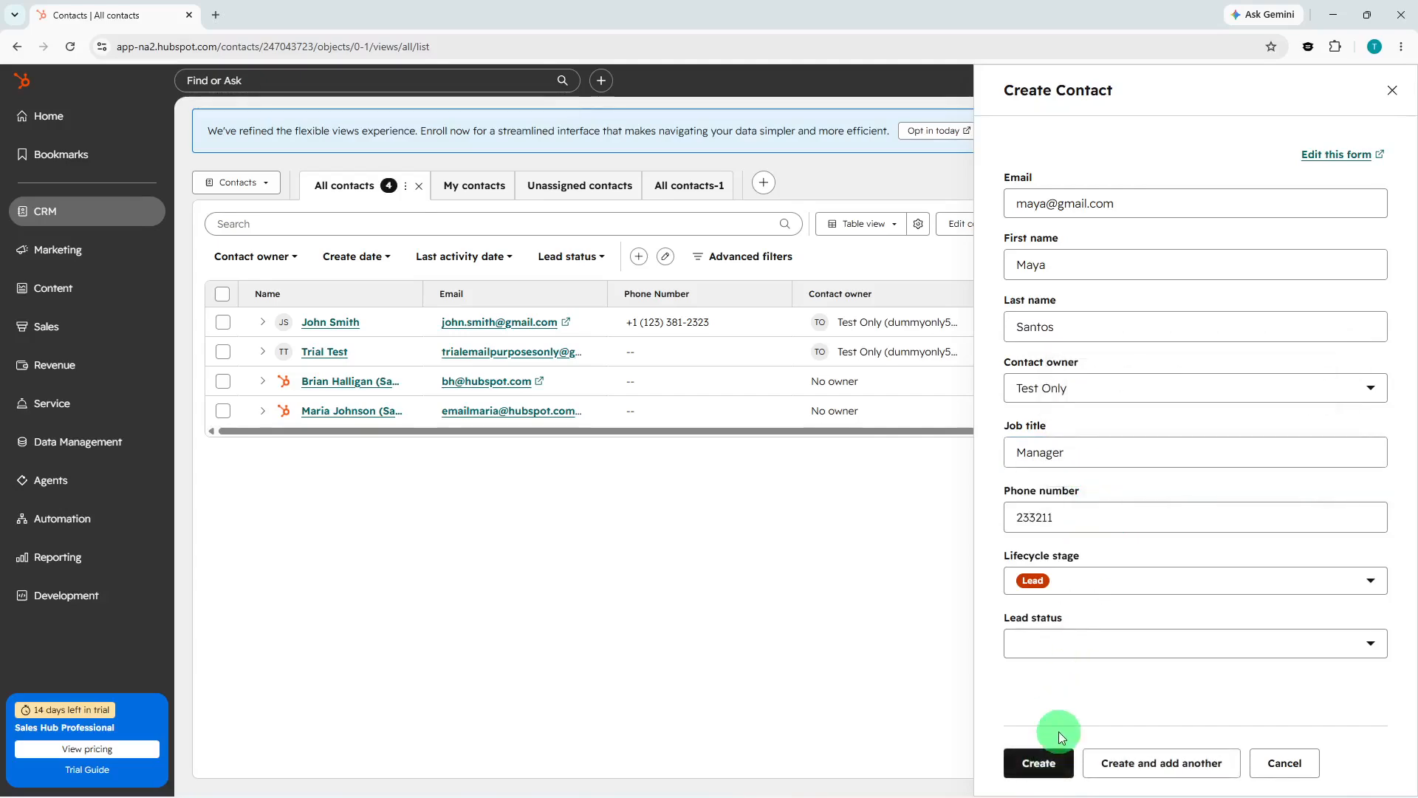
left_click(1044, 753)
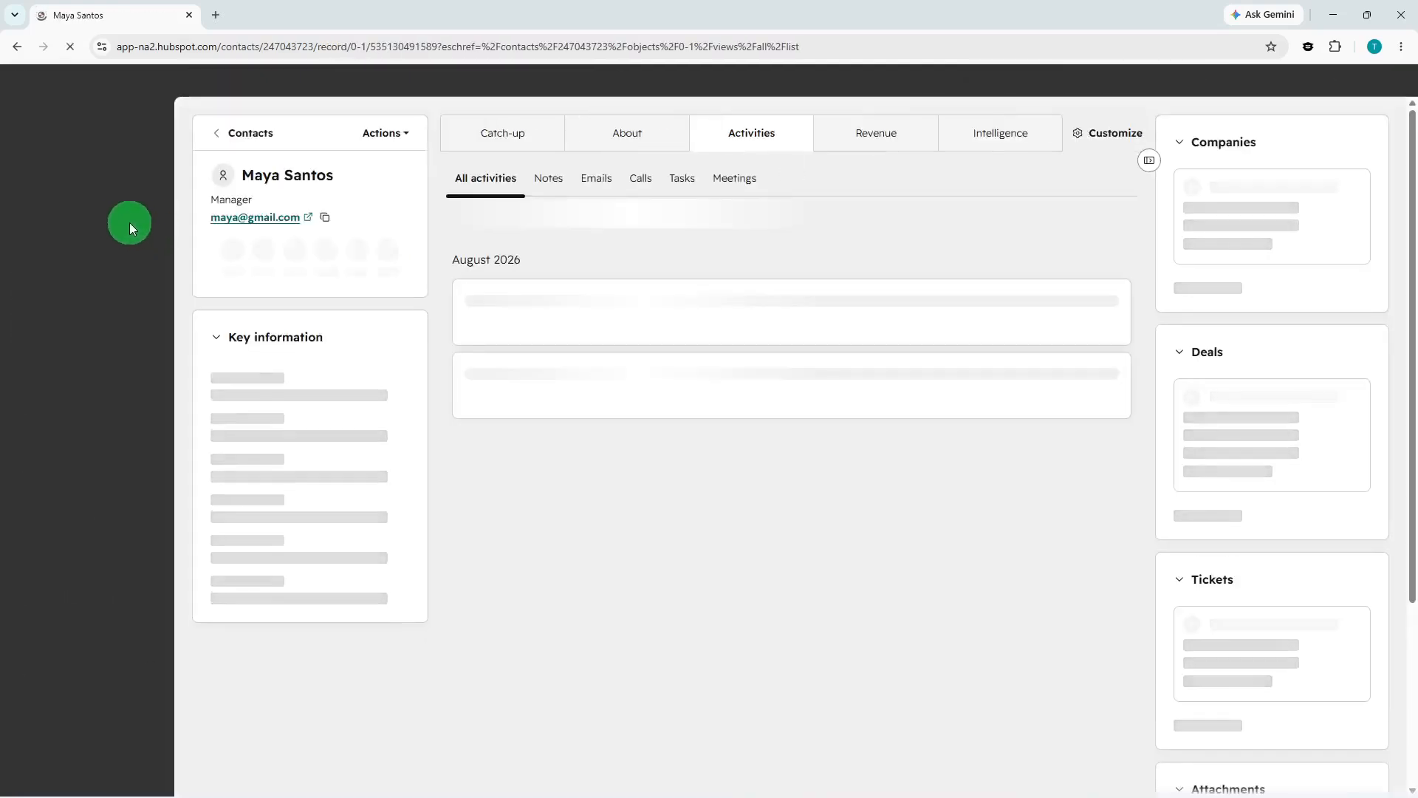
Open the deals list and start creating a new deal named ABC.
left_click(123, 221)
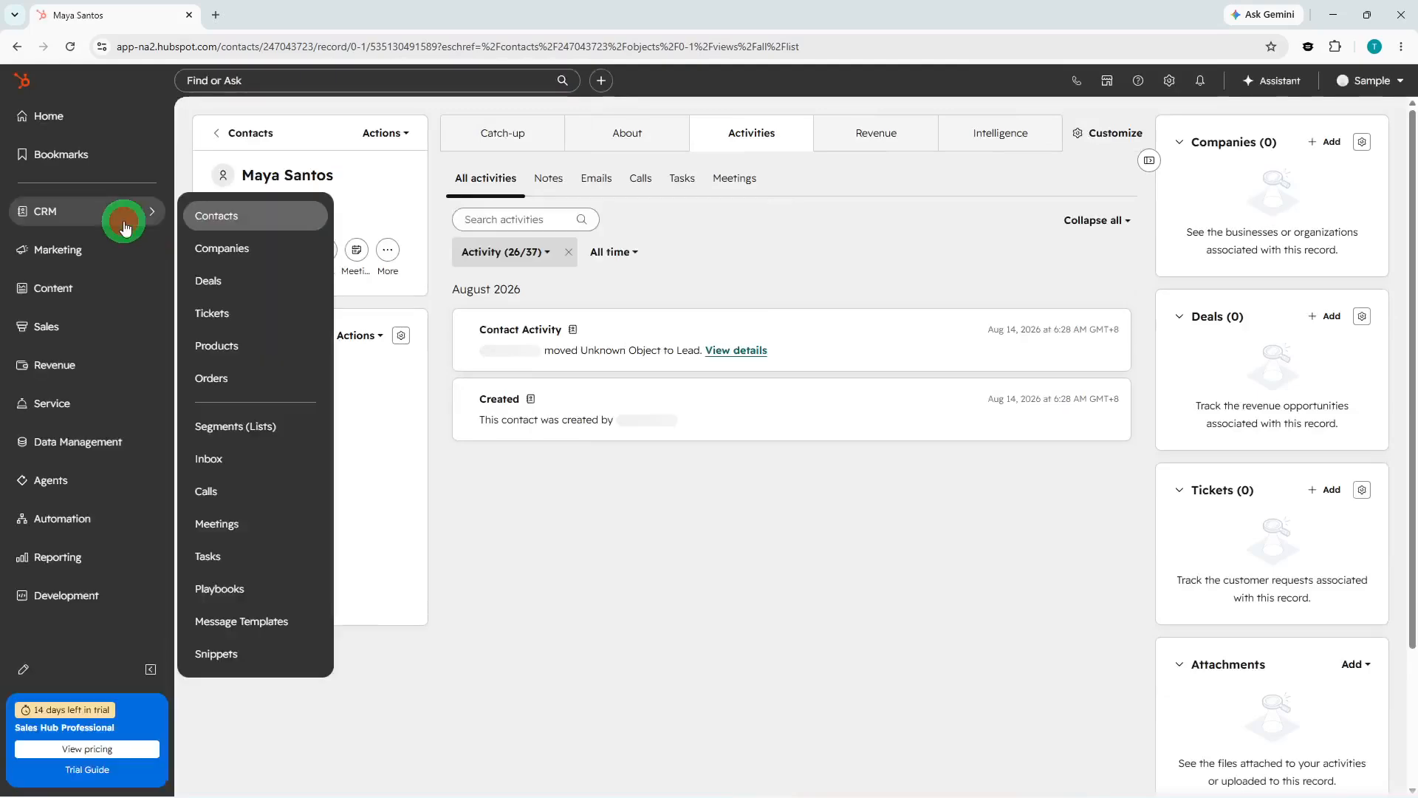
left_click(214, 280)
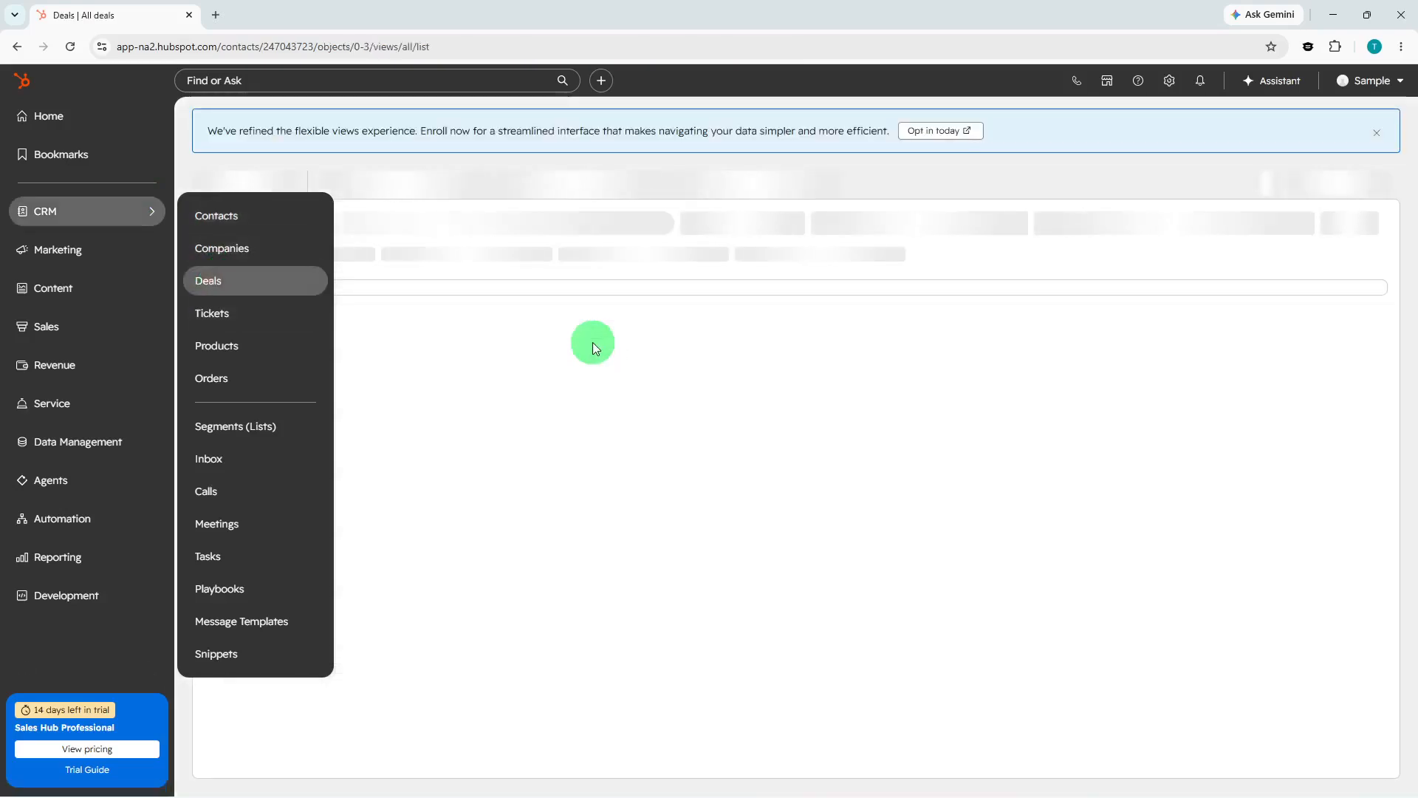
left_click(1273, 181)
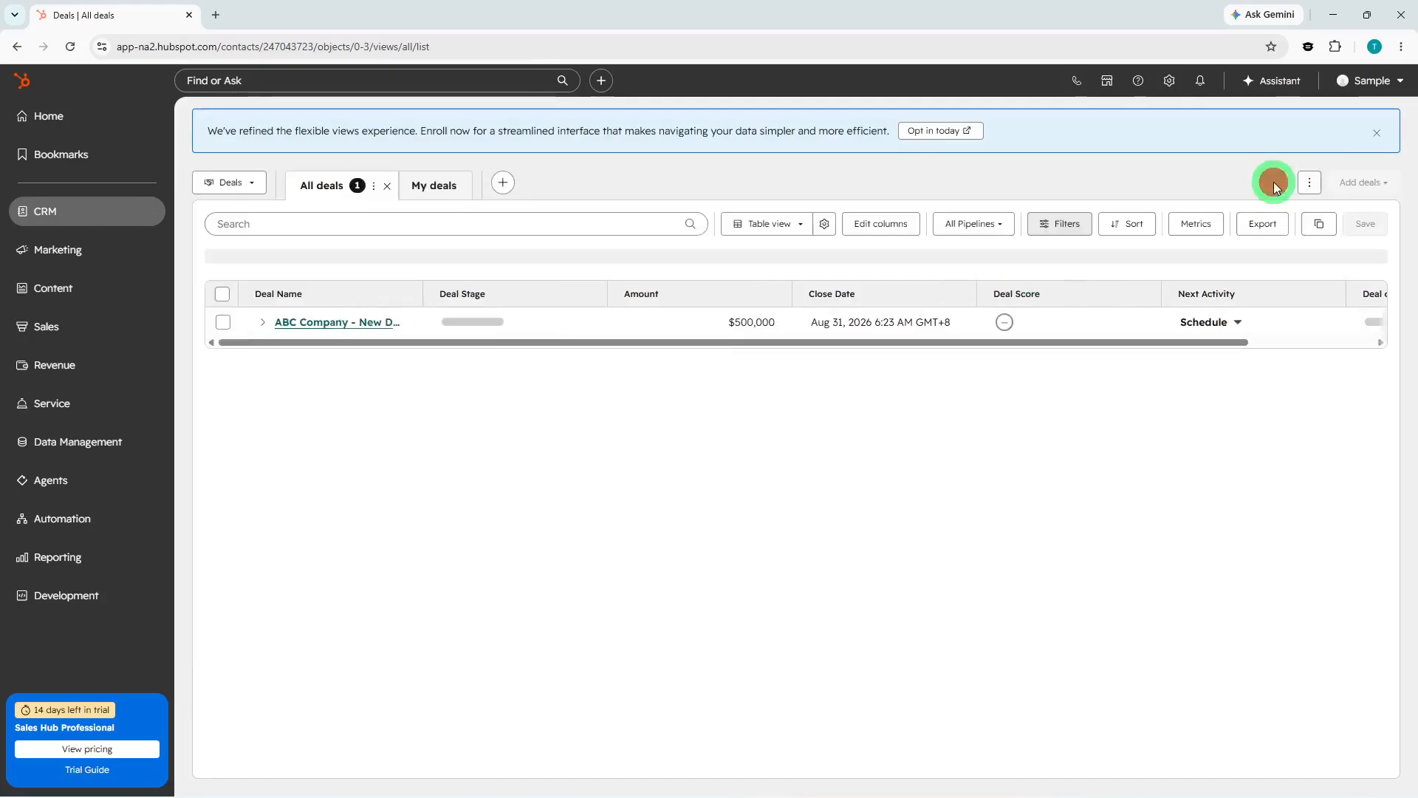
left_click(1340, 185)
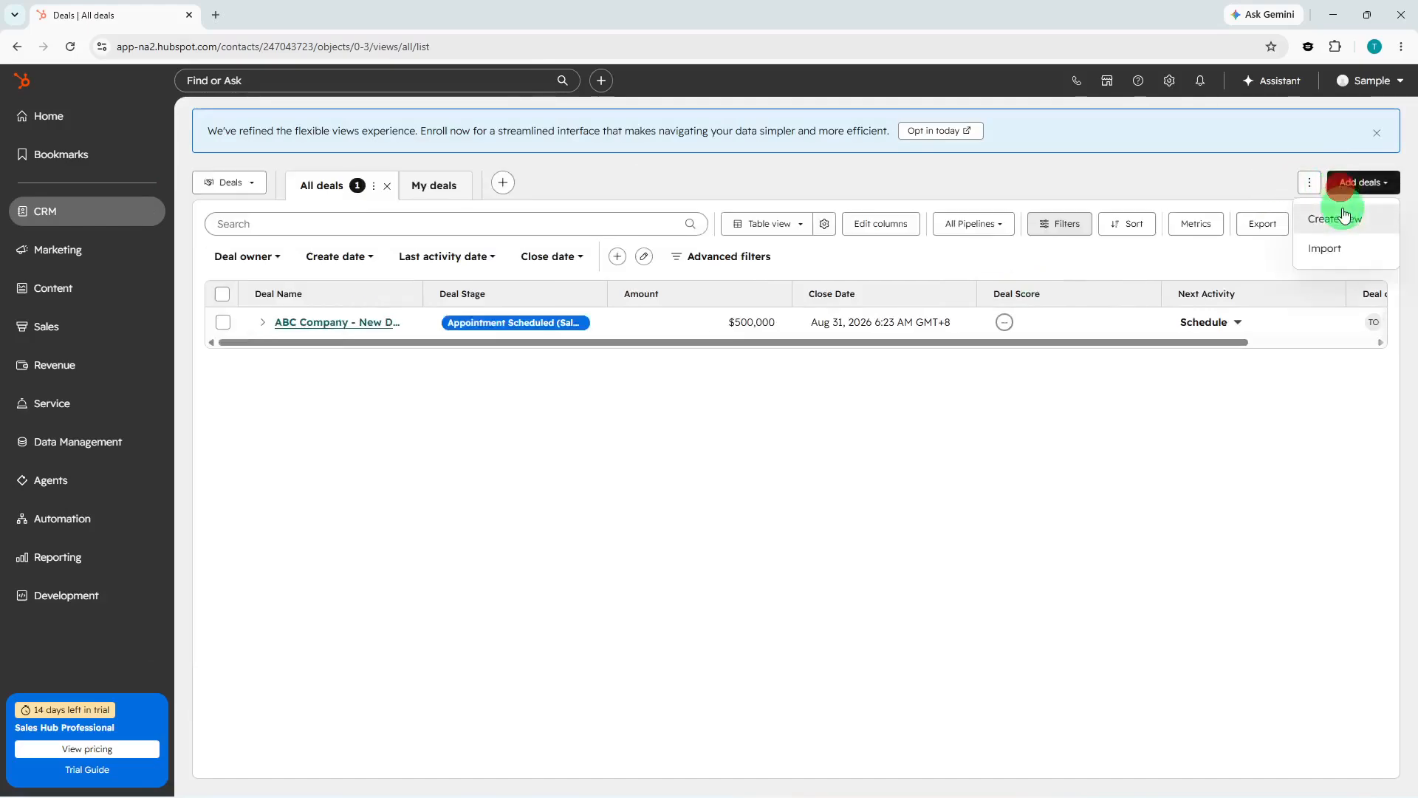
left_click(1342, 212)
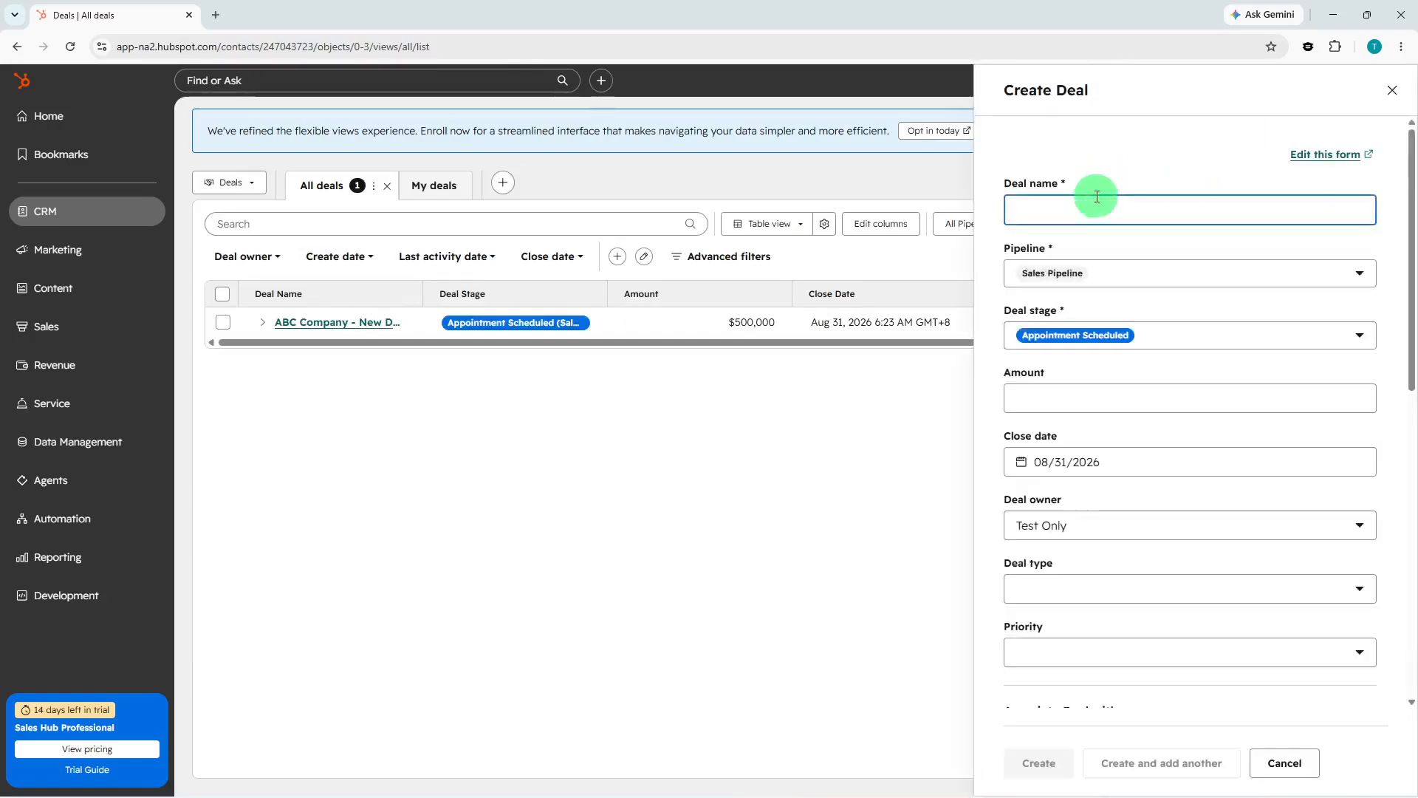
type("ABC")
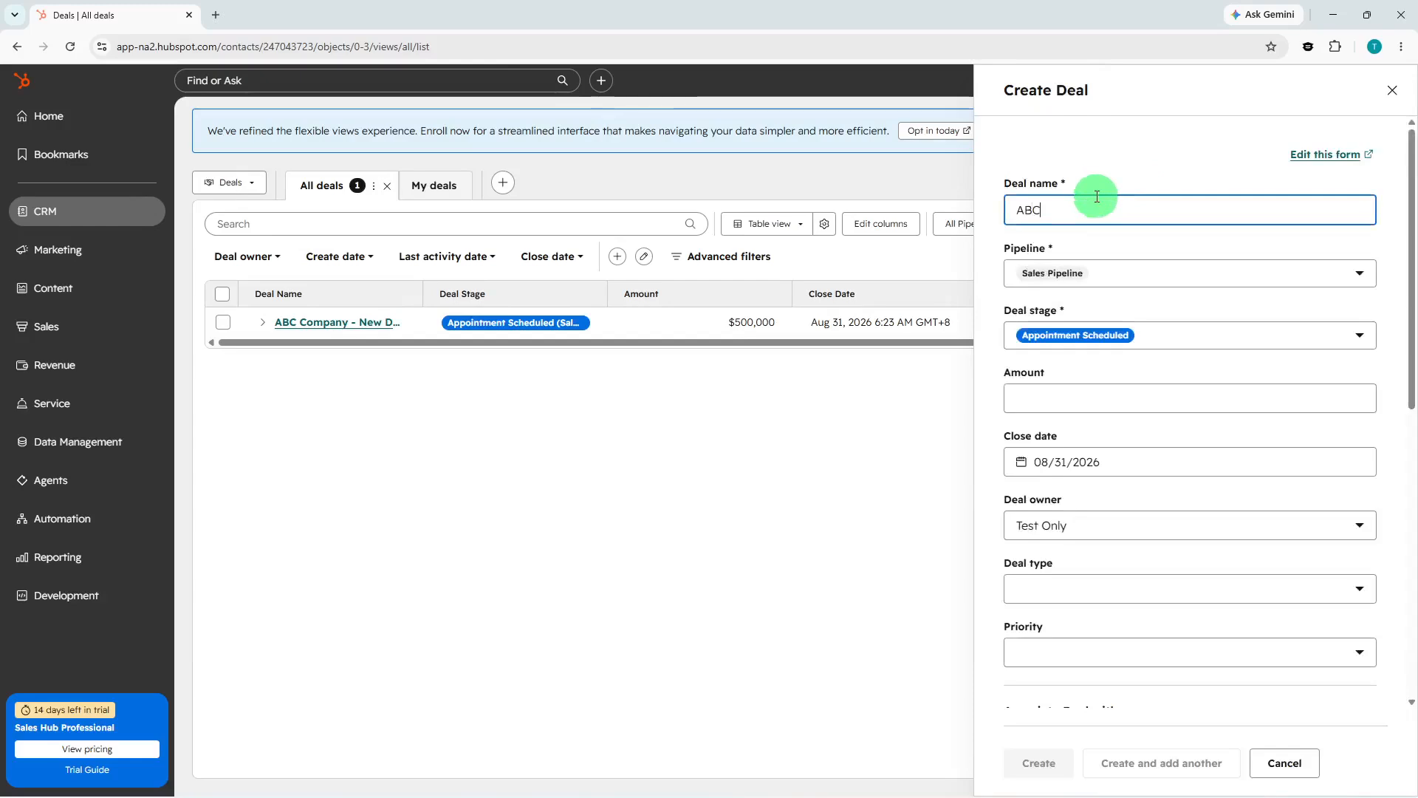
Set the deal amount to 500,000.
left_click(1082, 393)
type("50")
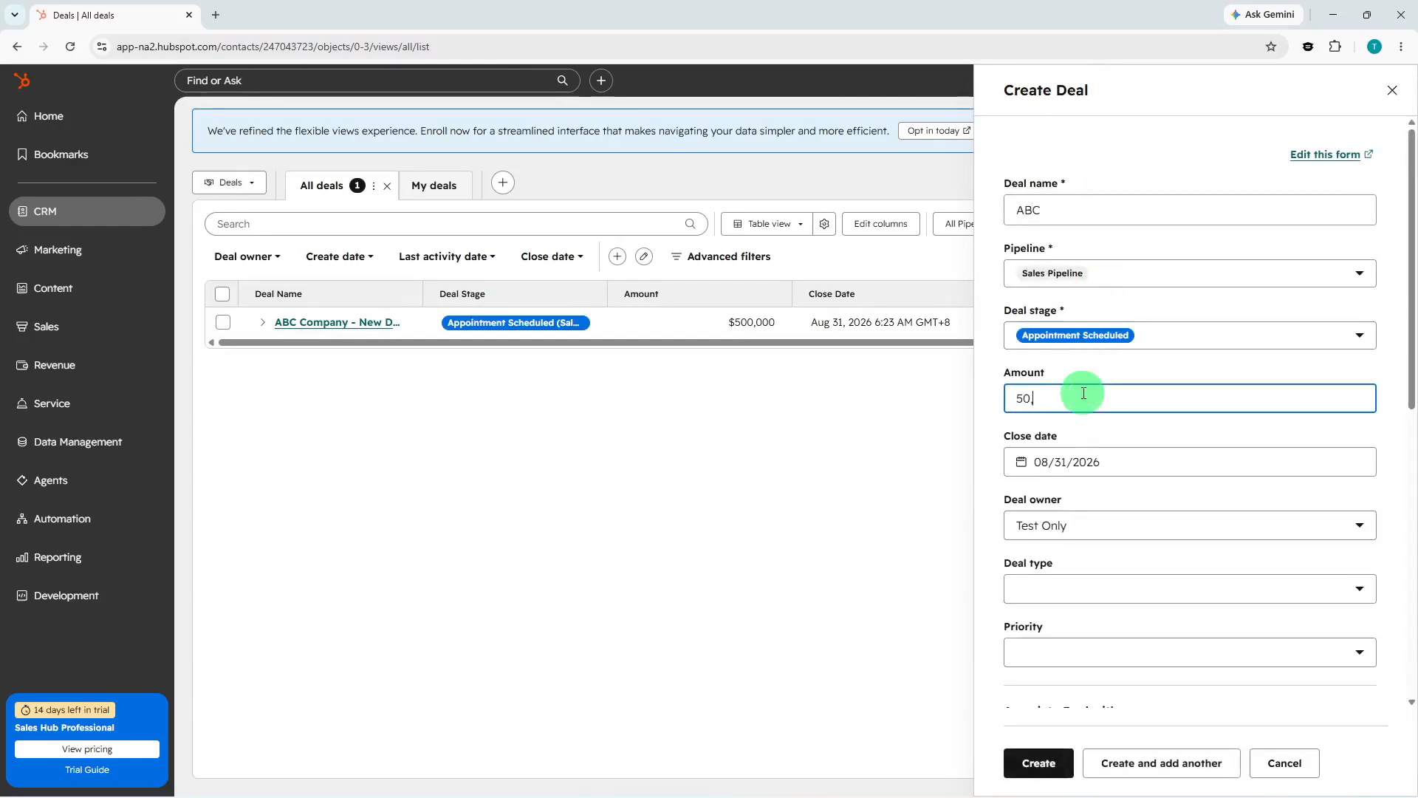
type("0,000")
Set the deal type to New Business and the priority to Medium.
scroll(1034, 395, "down", 2)
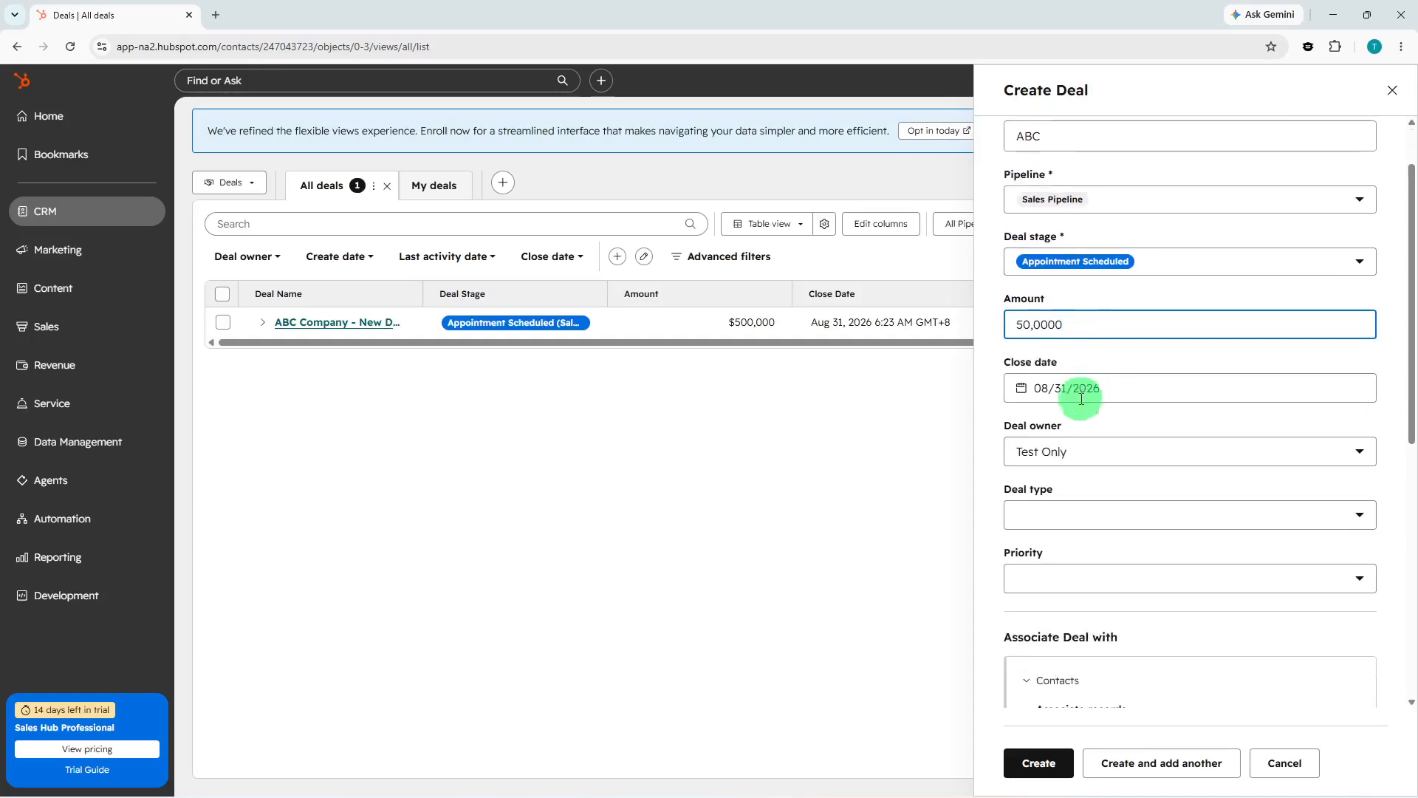
left_click(1105, 447)
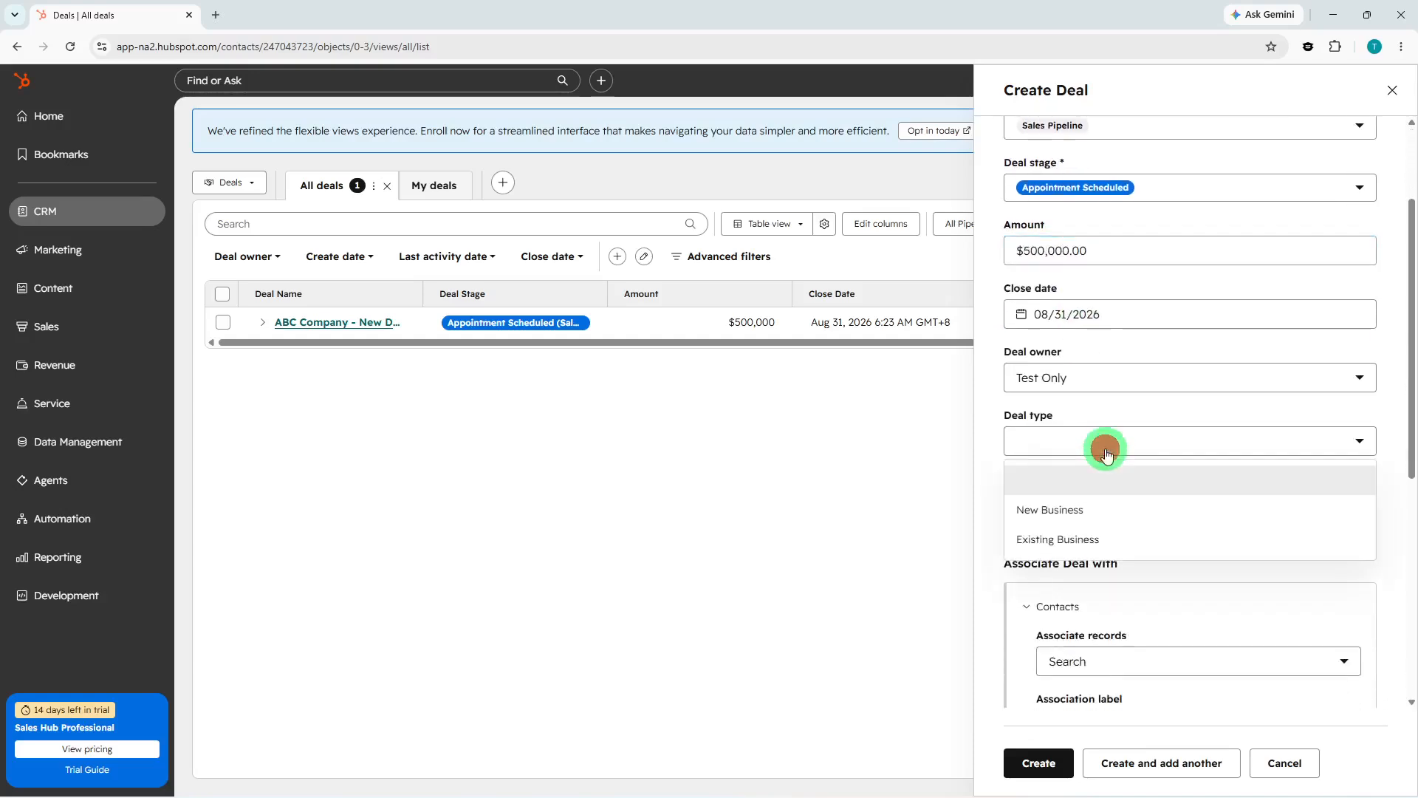
left_click(1097, 508)
left_click(1111, 500)
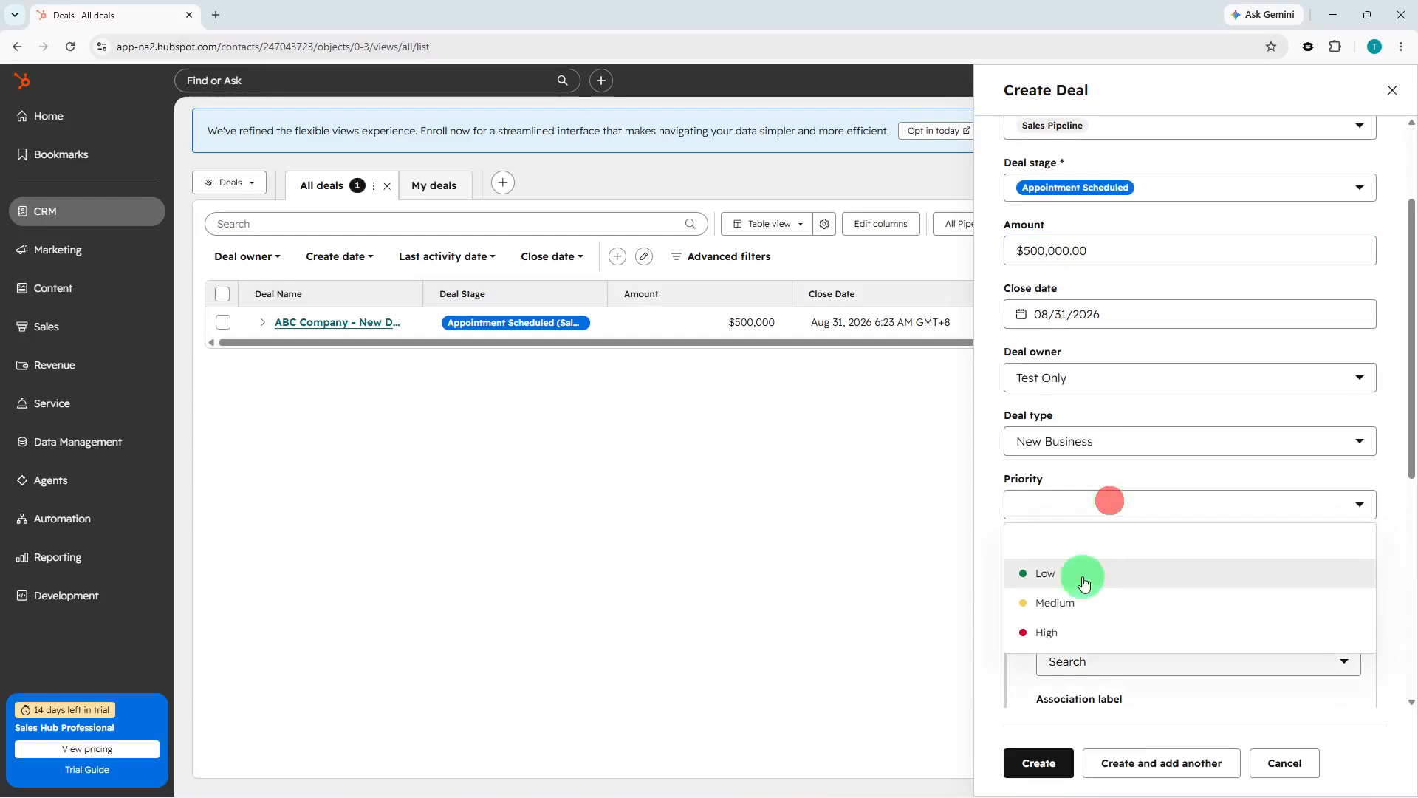
left_click(1070, 602)
Associate the deal with the newly created contact.
scroll(1109, 578, "down", 3)
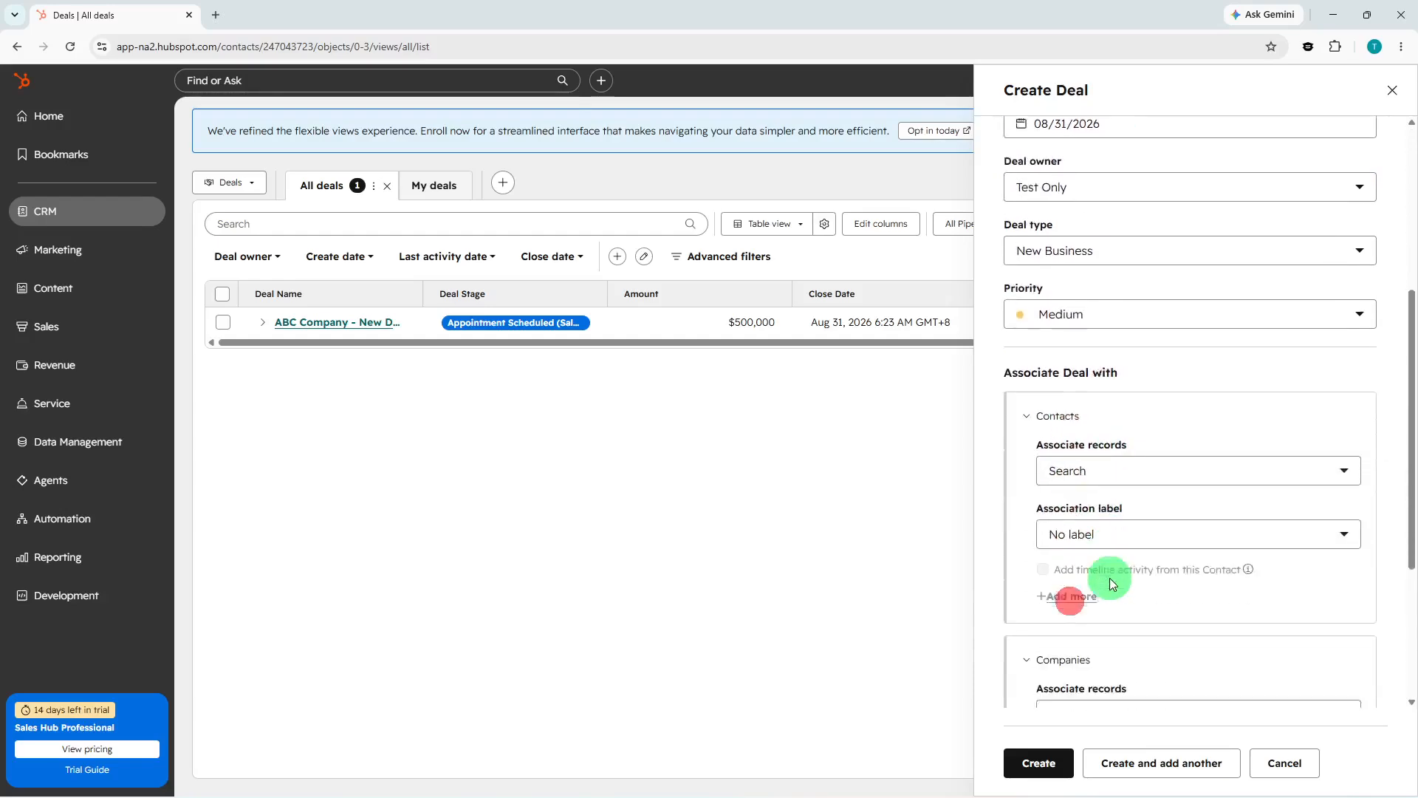
left_click(1174, 439)
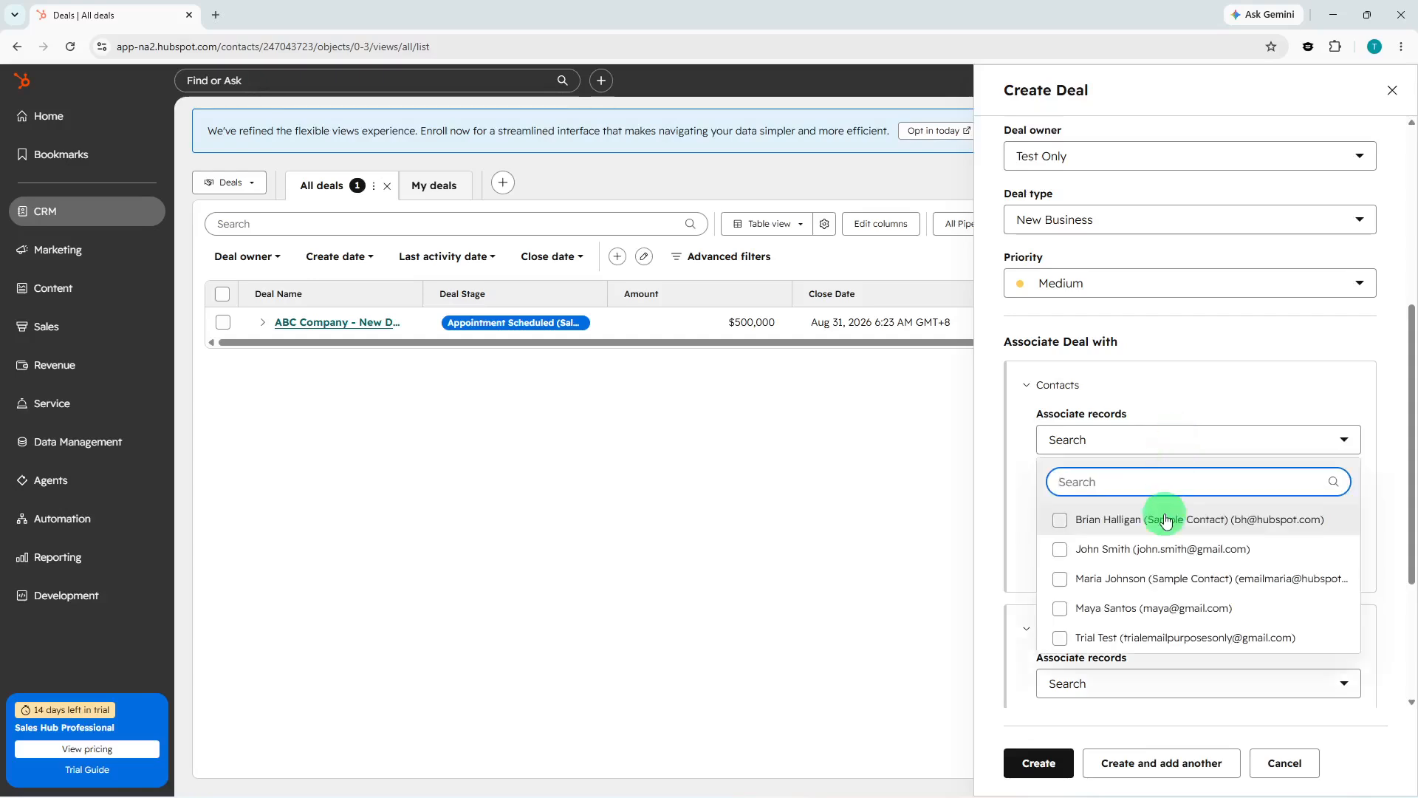
left_click(1097, 600)
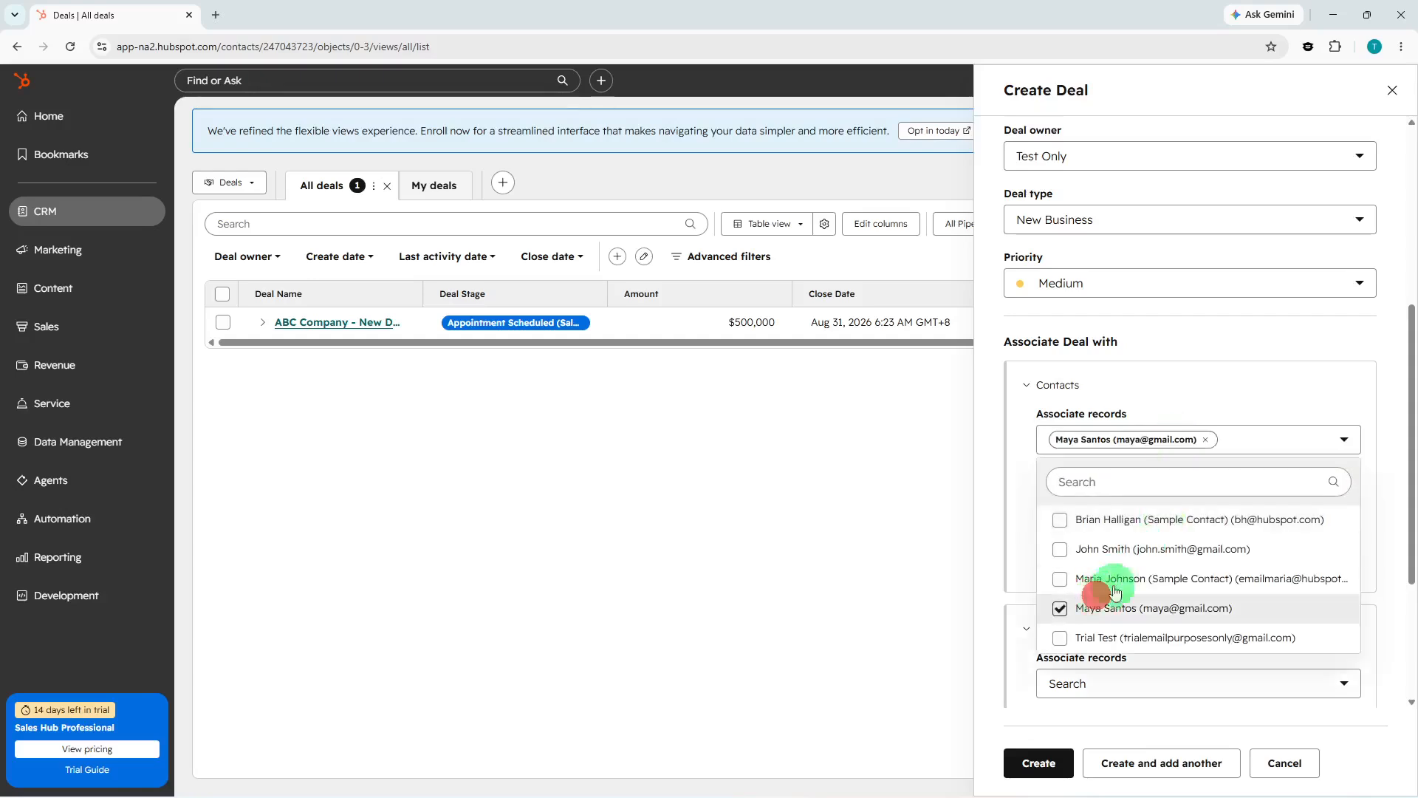
left_click(1232, 397)
Associate the deal with ABC Company and create the deal.
scroll(1226, 428, "down", 3)
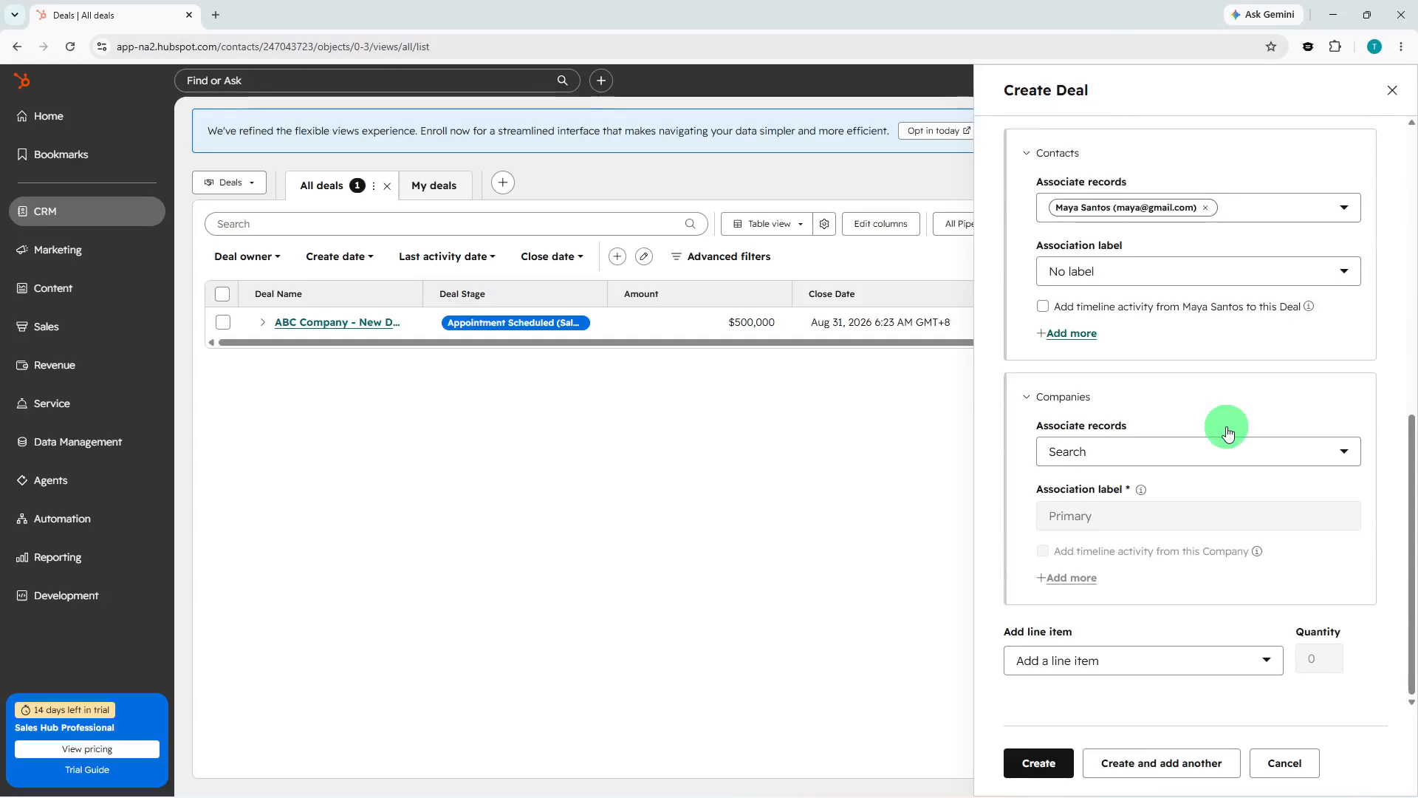
left_click(1210, 452)
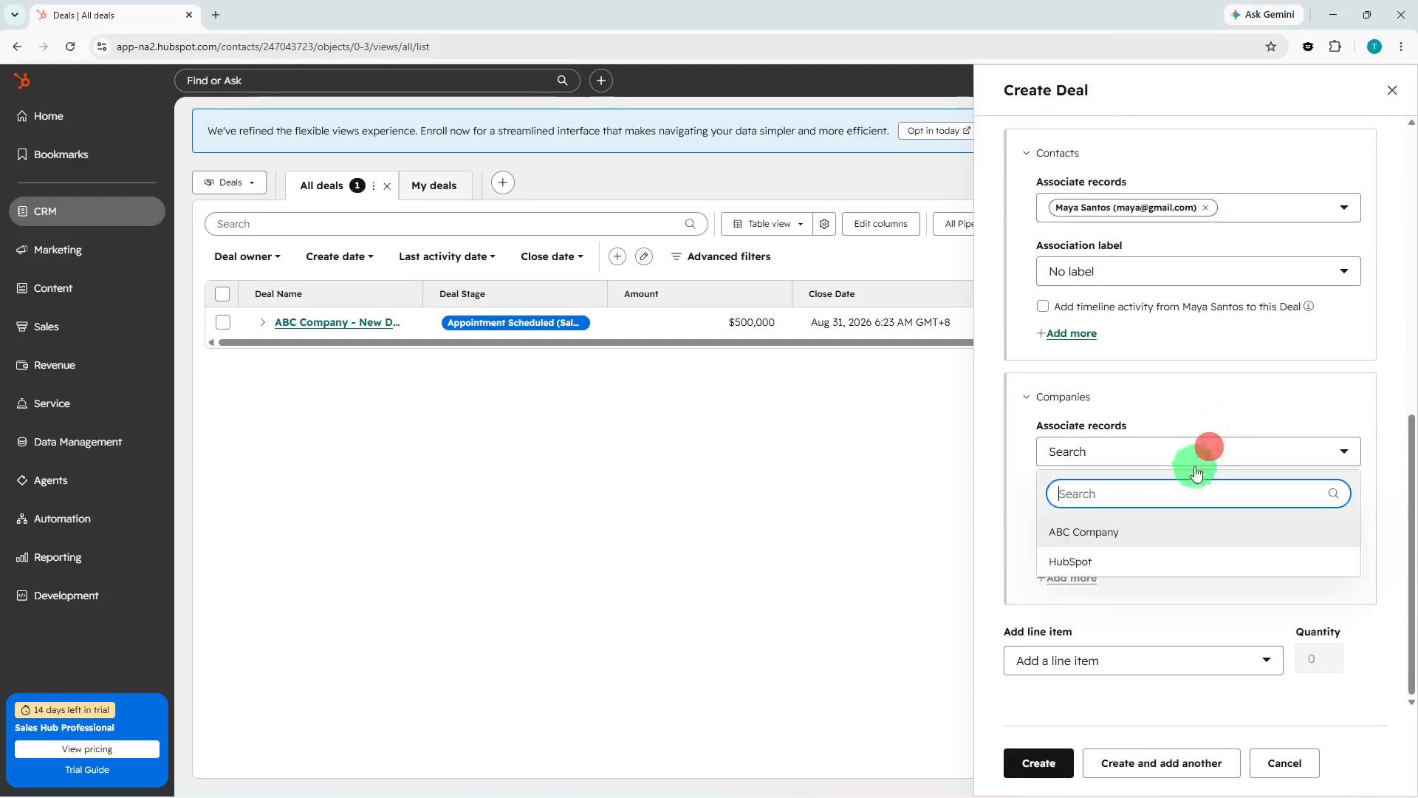
left_click(1155, 529)
left_click(1019, 760)
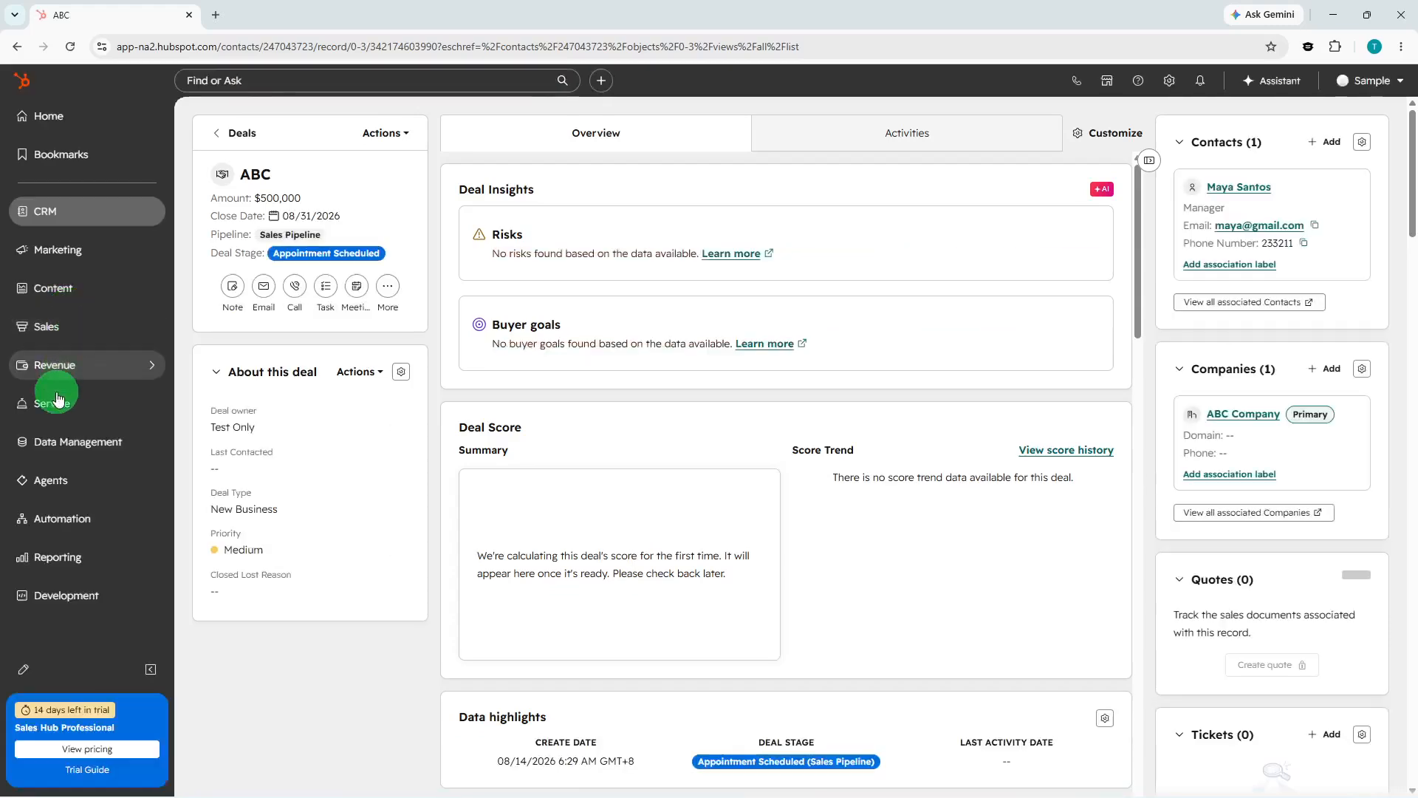
left_click(79, 328)
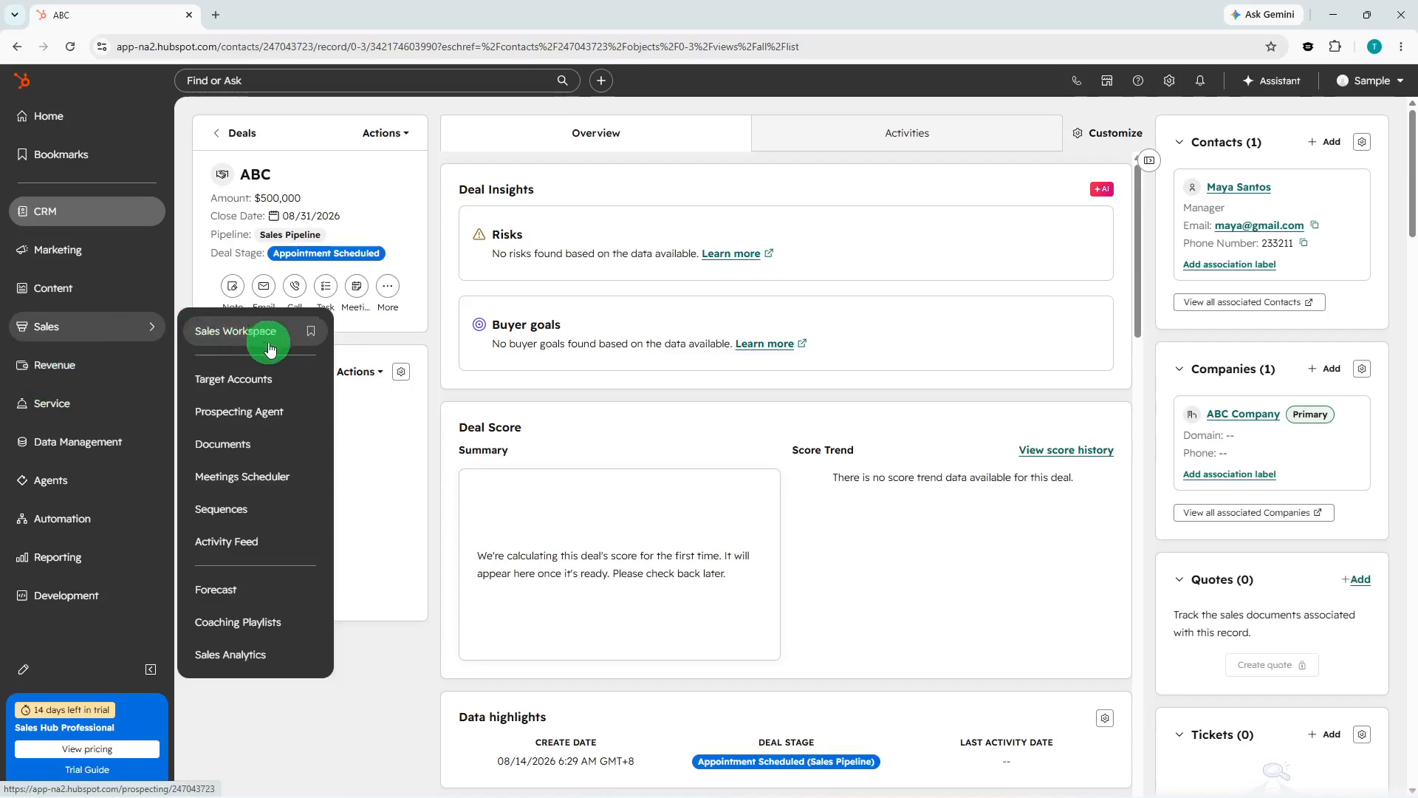
left_click(448, 377)
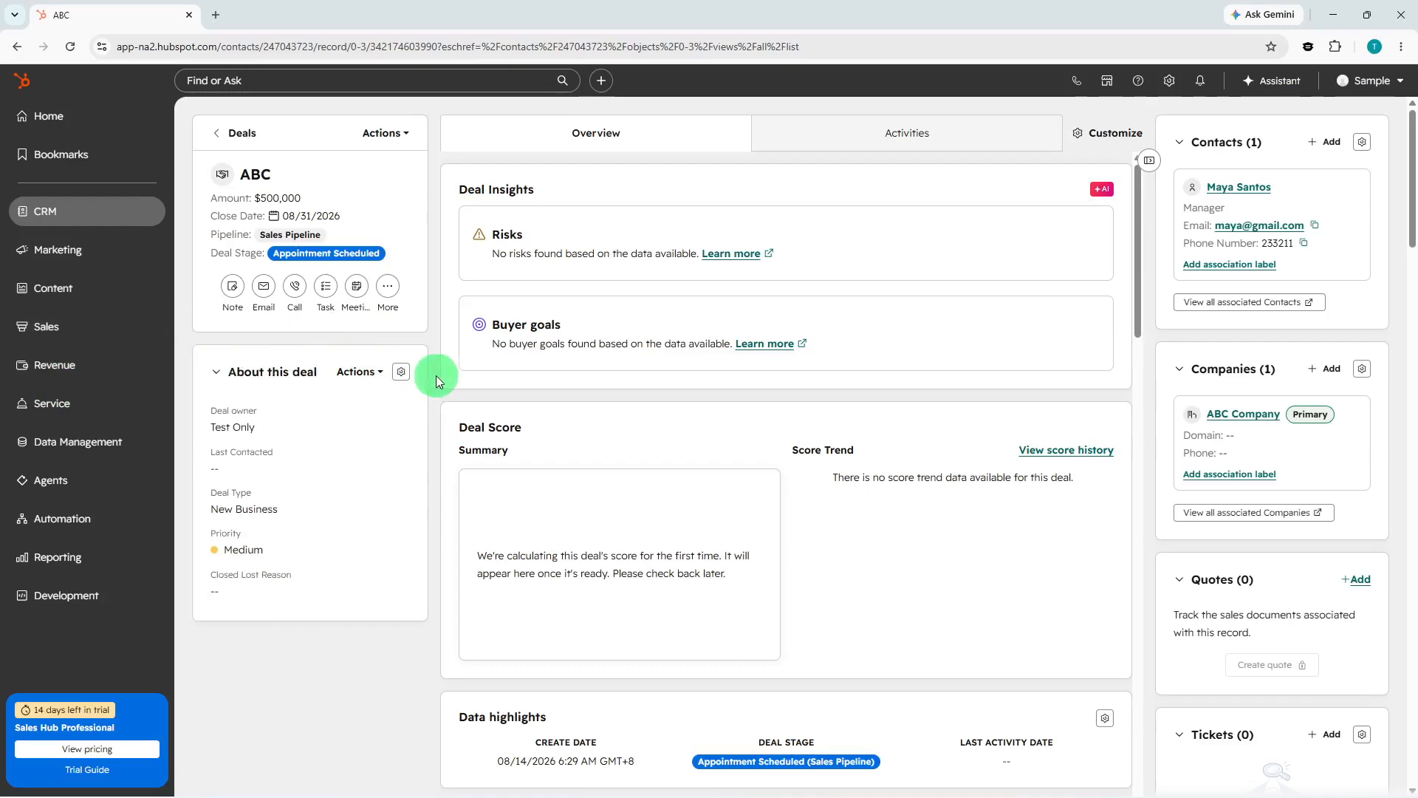
scroll(727, 306, "down", 2)
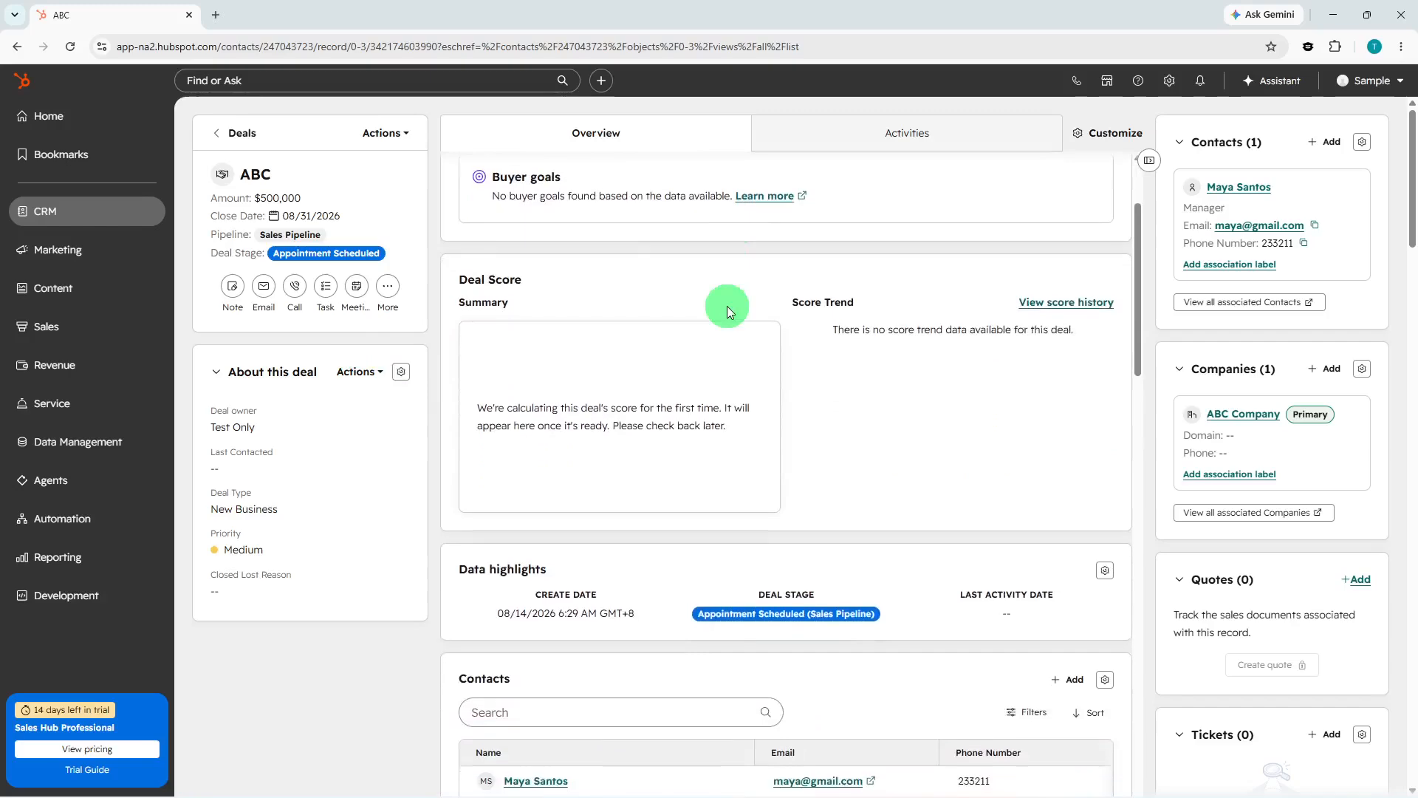
Create a Call task titled 'Call with Maya' from the deal record.
scroll(726, 306, "down", 5)
scroll(726, 306, "down", 8)
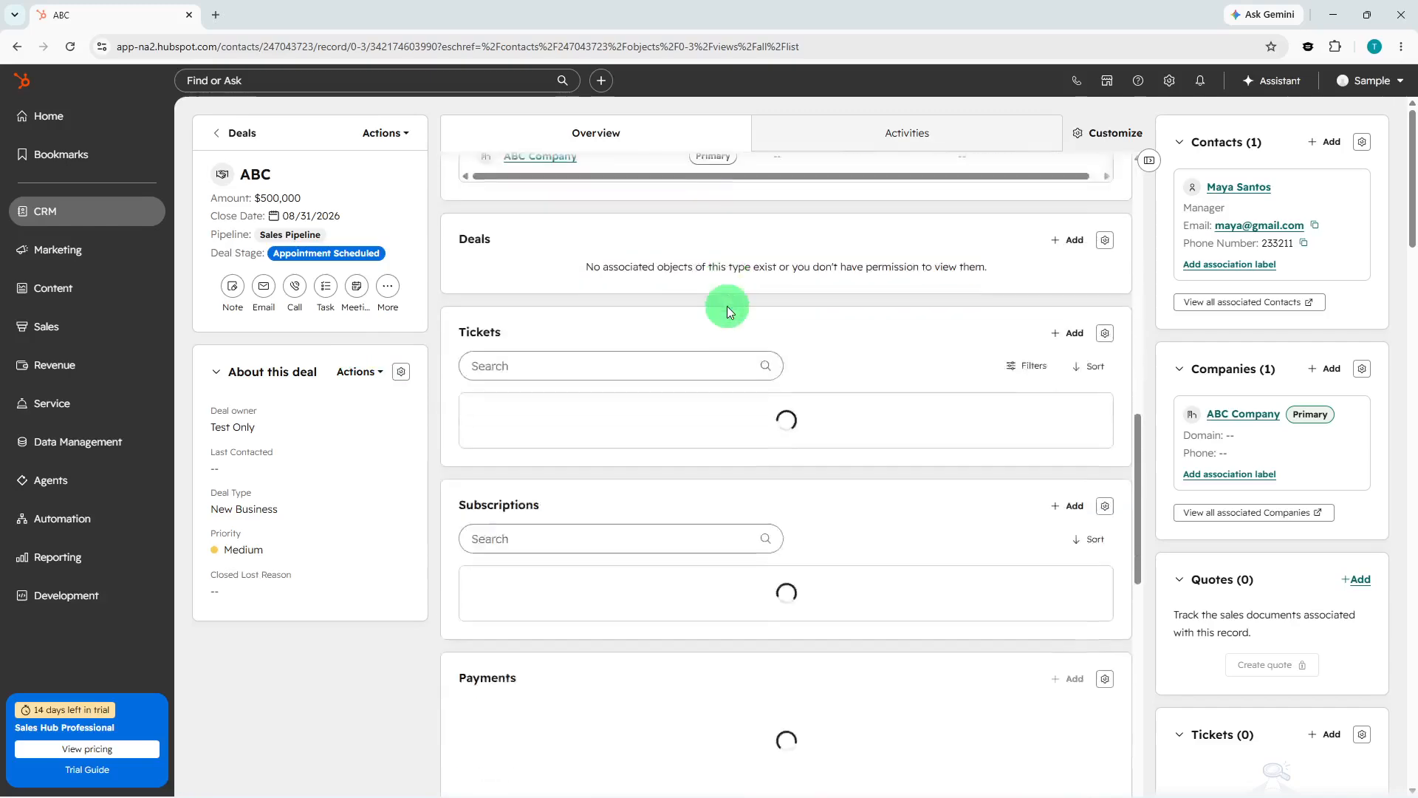
scroll(727, 306, "down", 6)
scroll(726, 306, "up", 10)
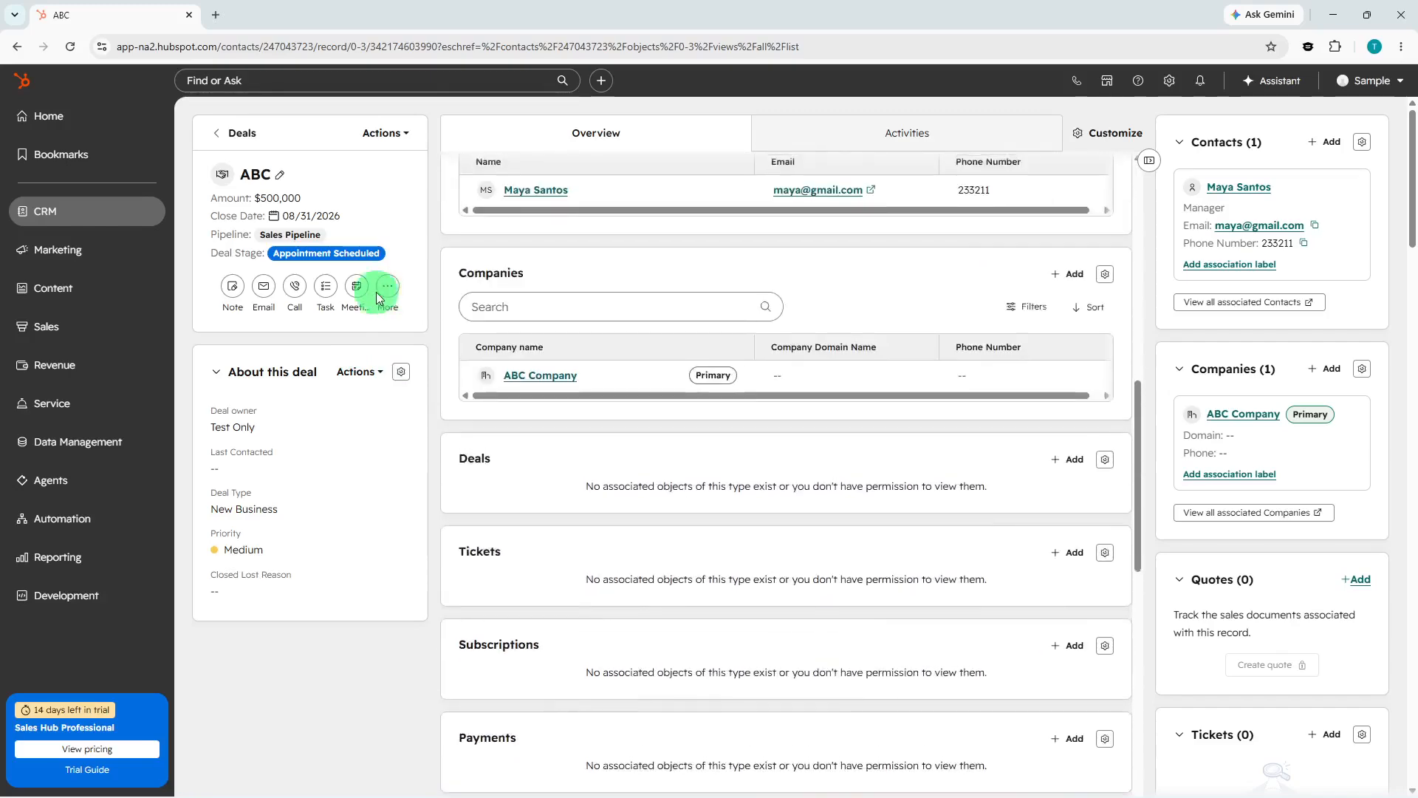
left_click(325, 287)
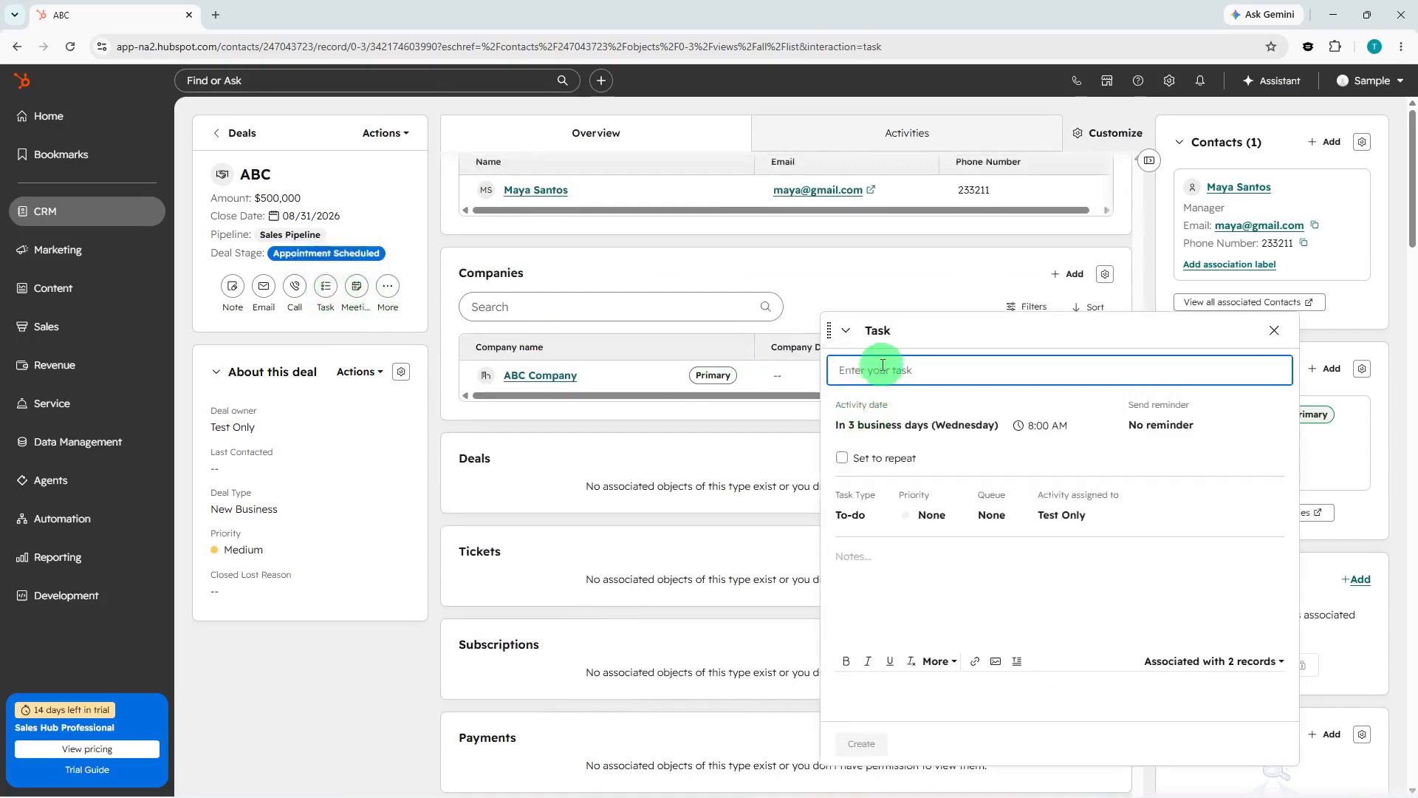
type("Call with Maya")
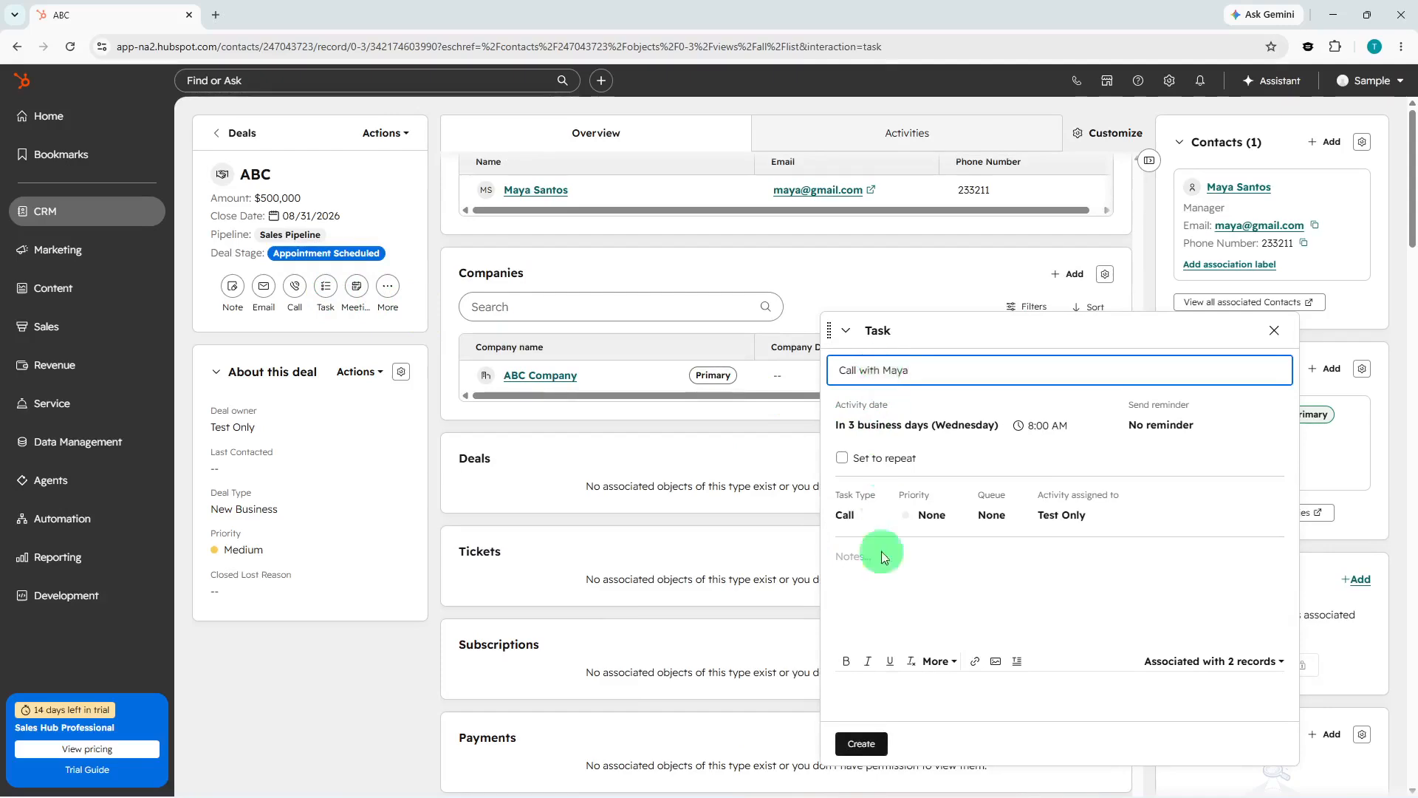
left_click(862, 744)
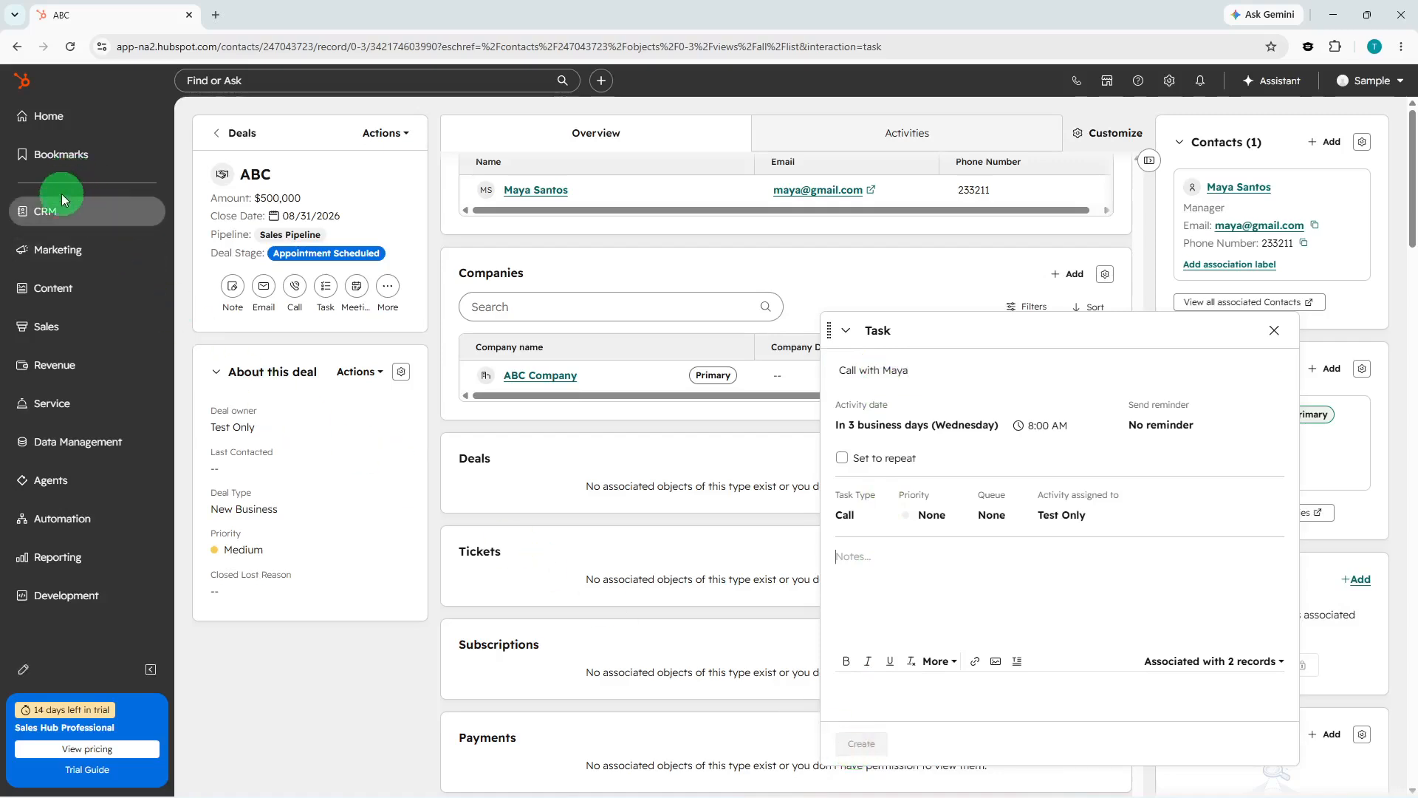
Open the new contact's record and send an email with subject 'Follow-up' following up on what was discussed last time.
left_click(67, 212)
left_click(210, 225)
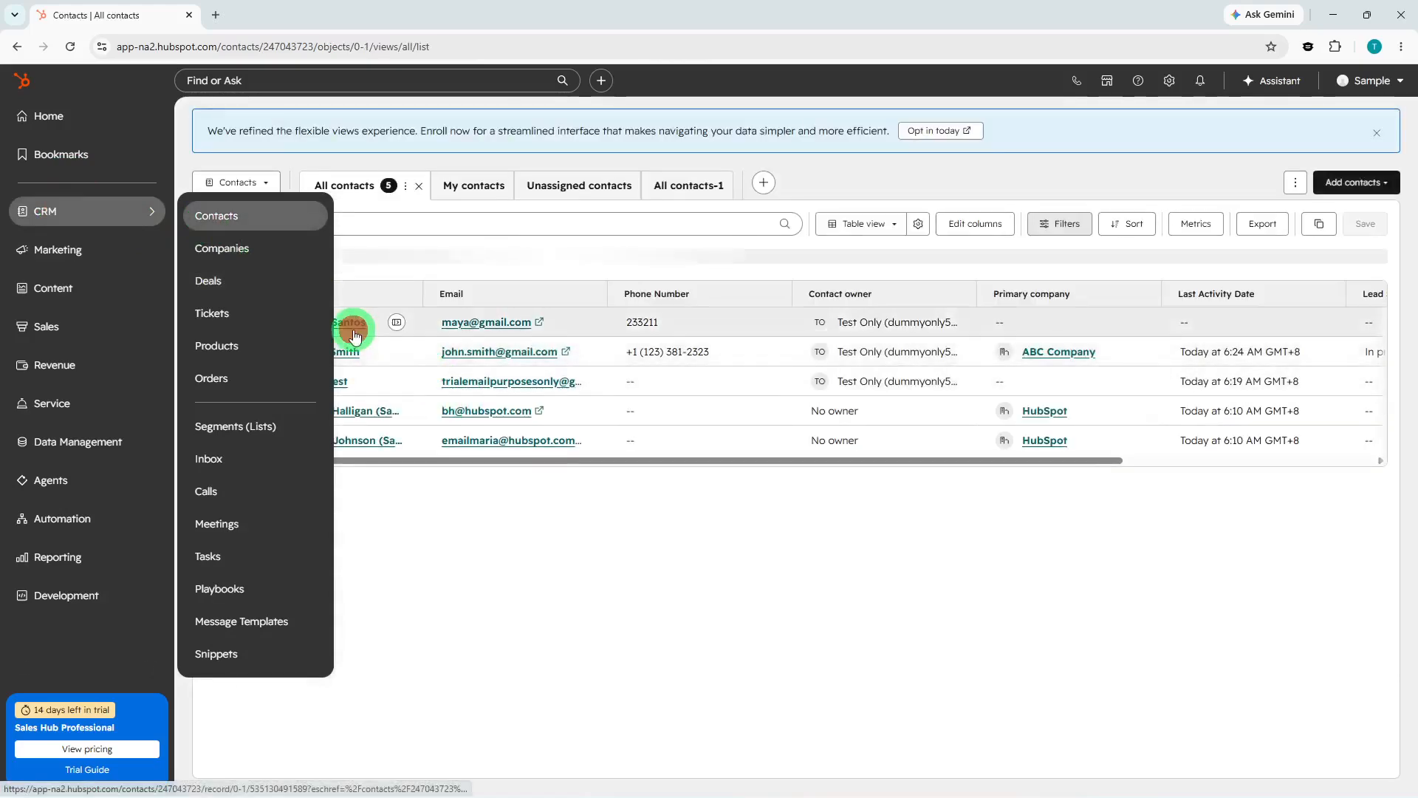
left_click(349, 323)
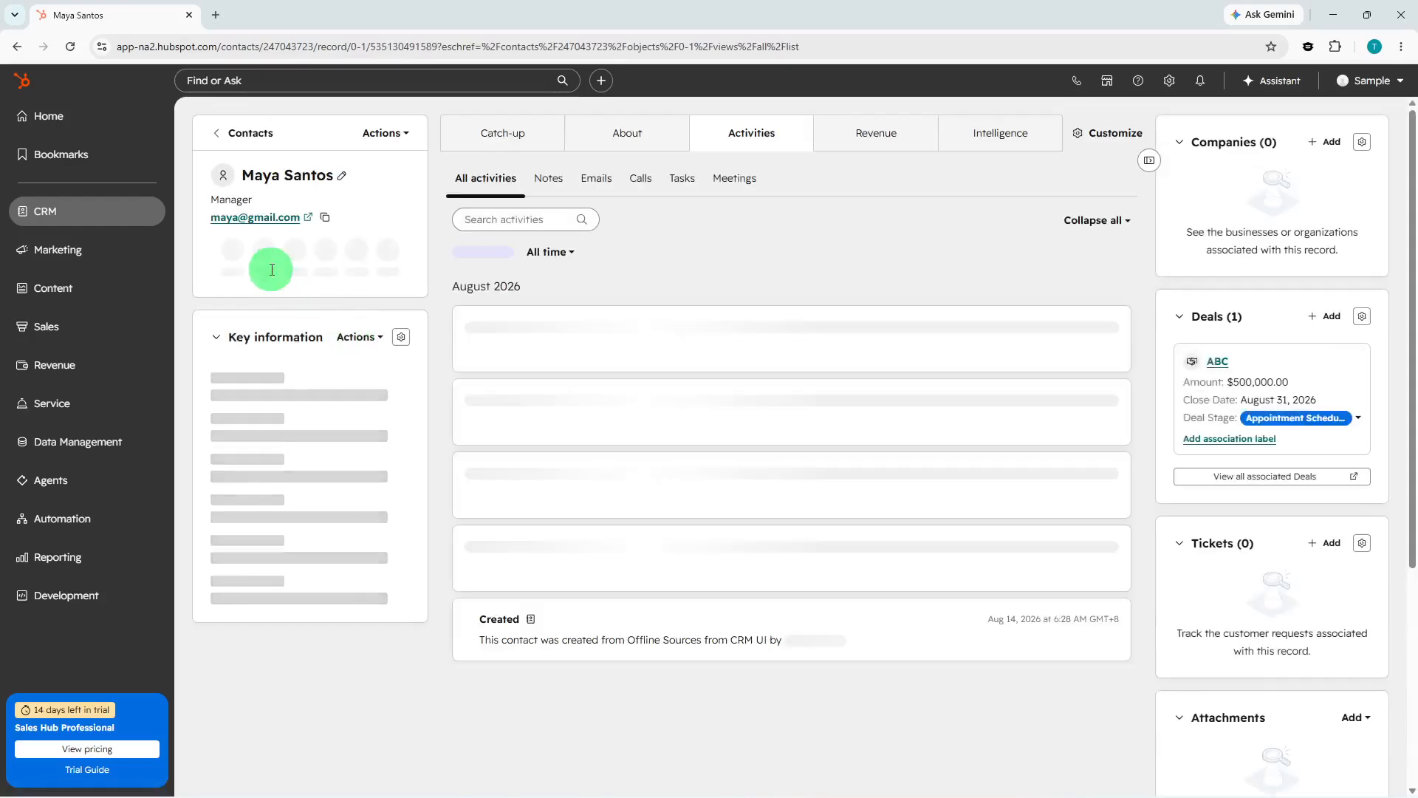
left_click(264, 251)
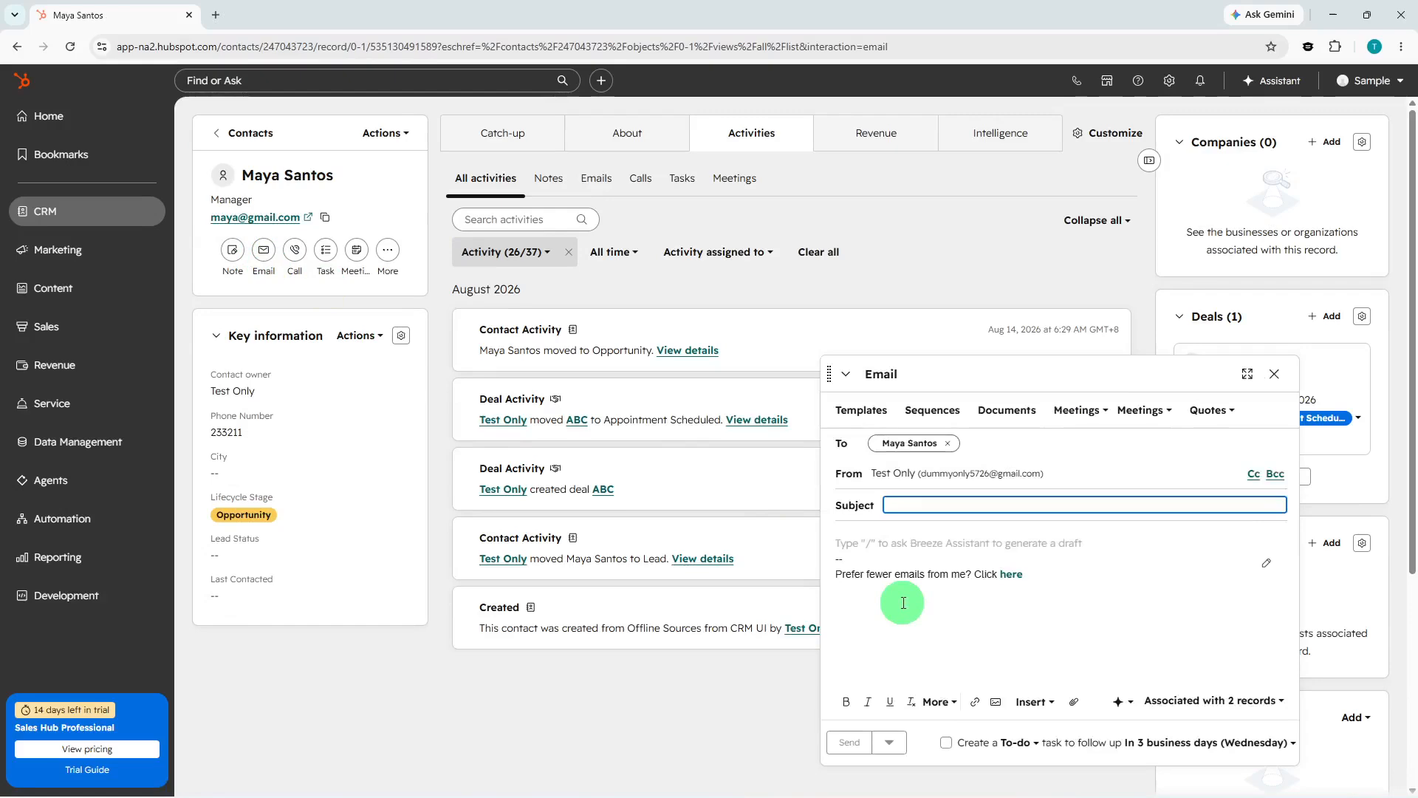
type("Follow-up")
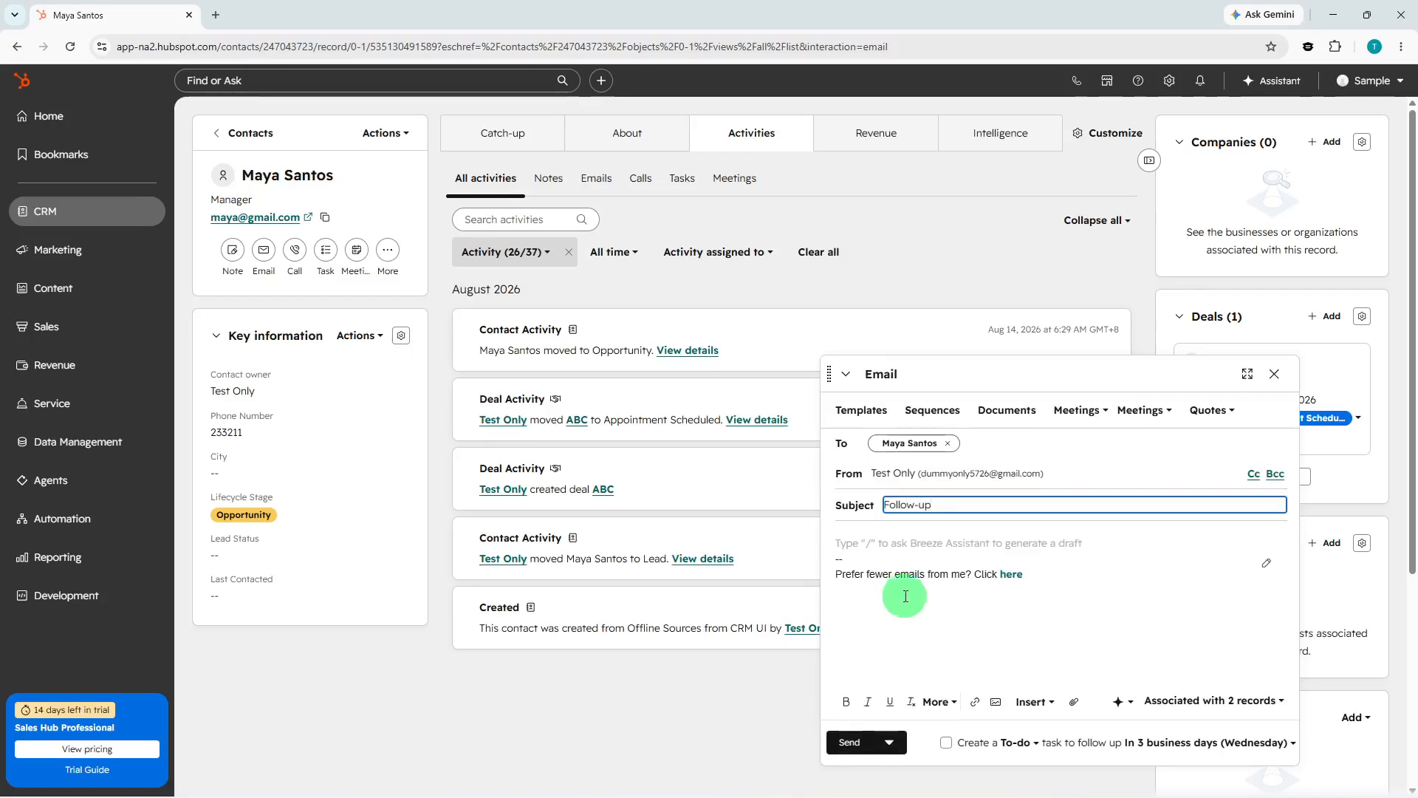
left_click(897, 563)
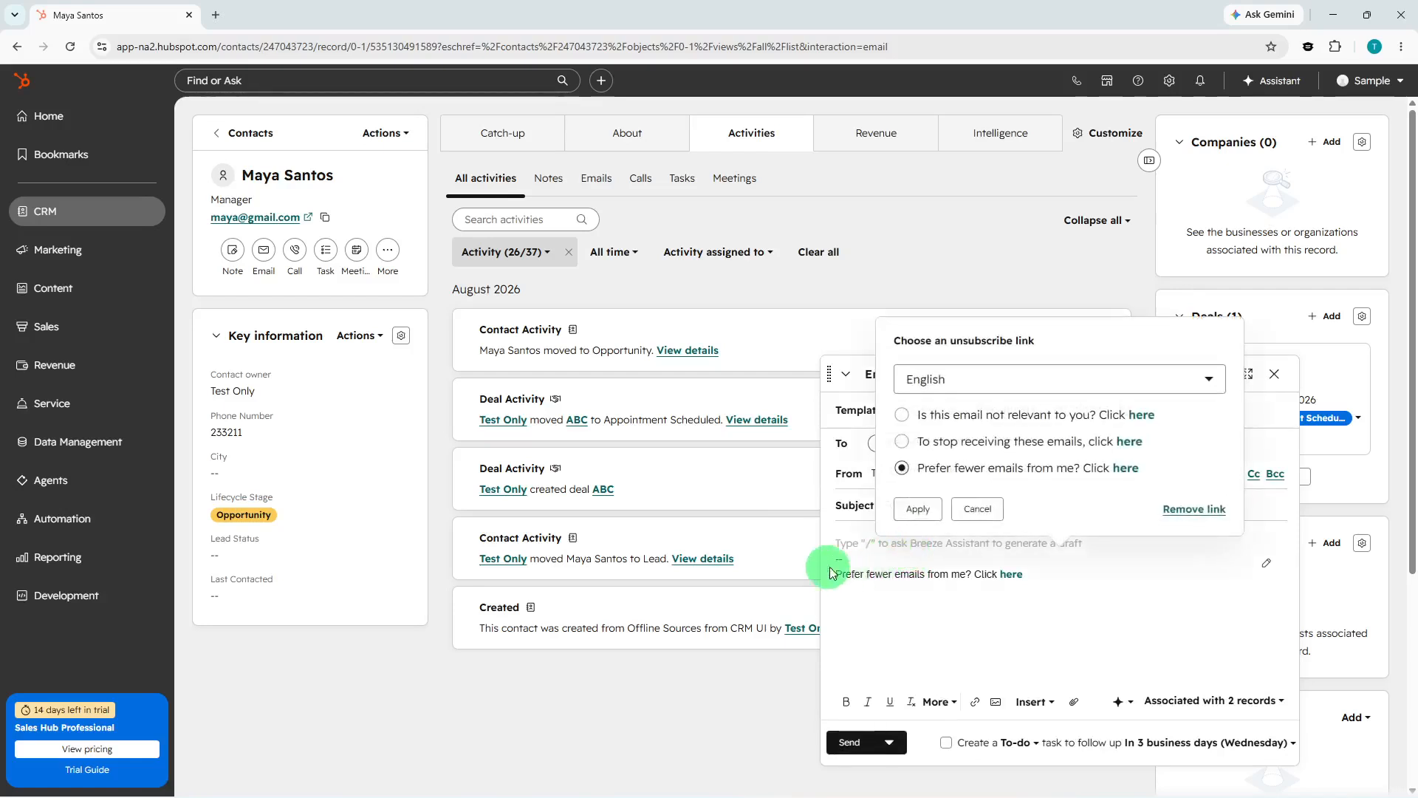
type("H")
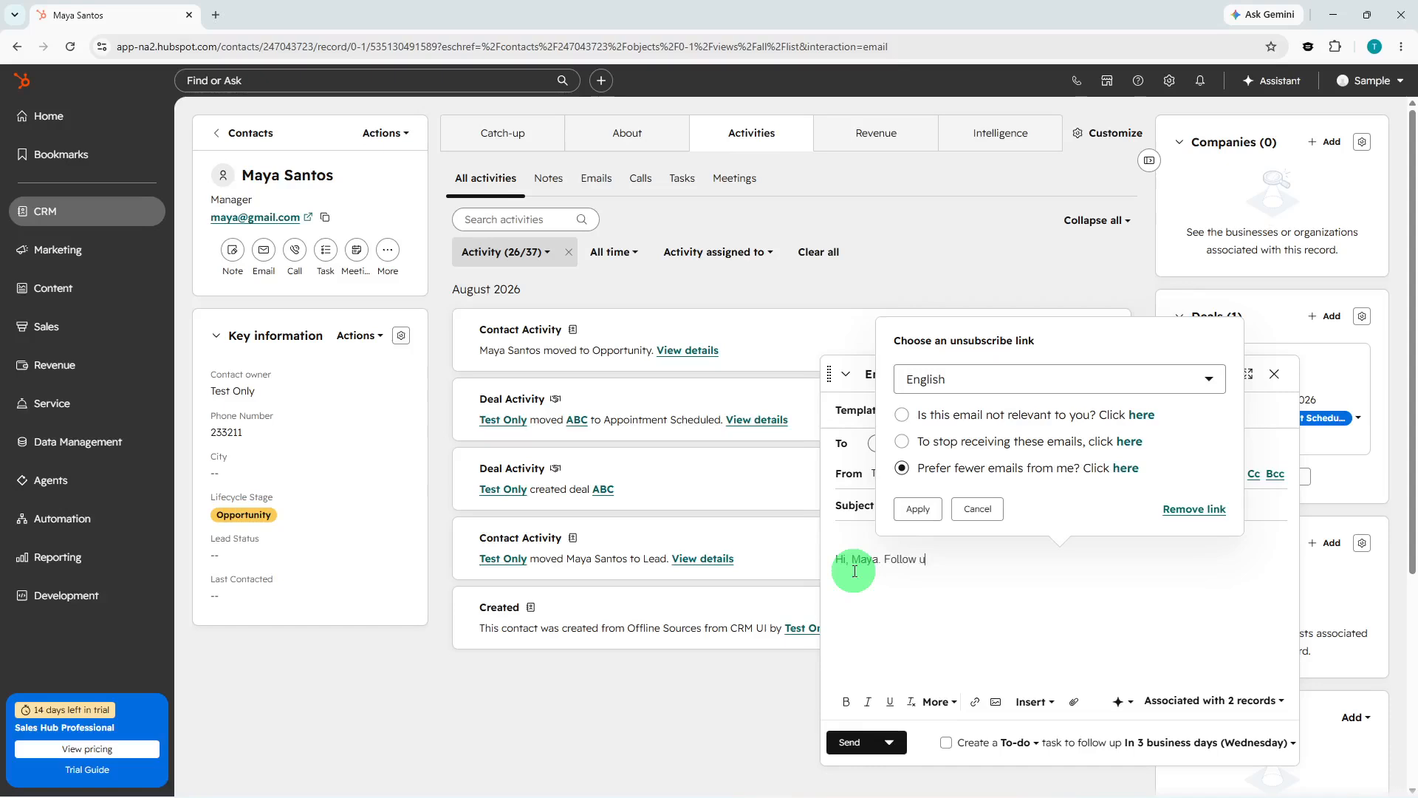
type("i, Maya. Following up with what we talked")
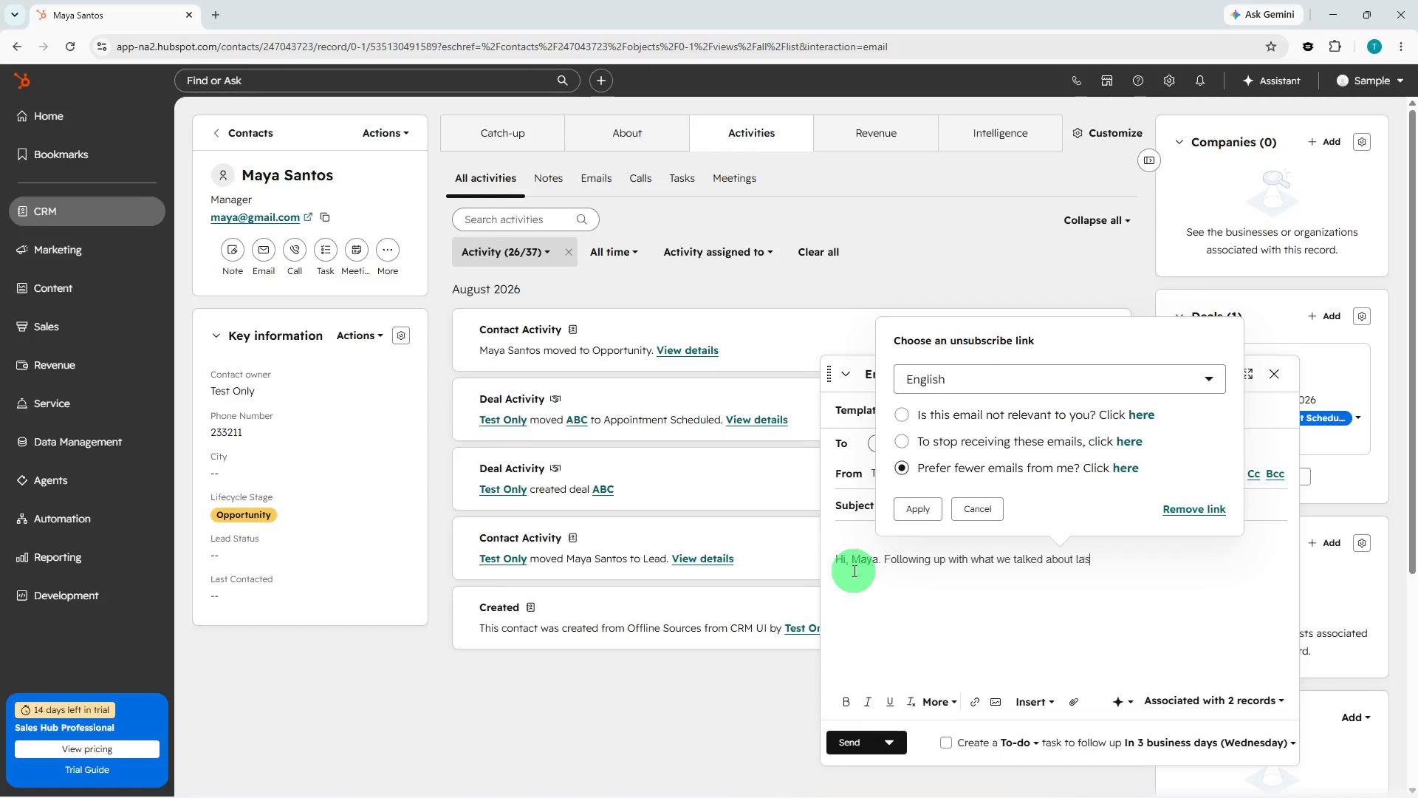
type(" about")
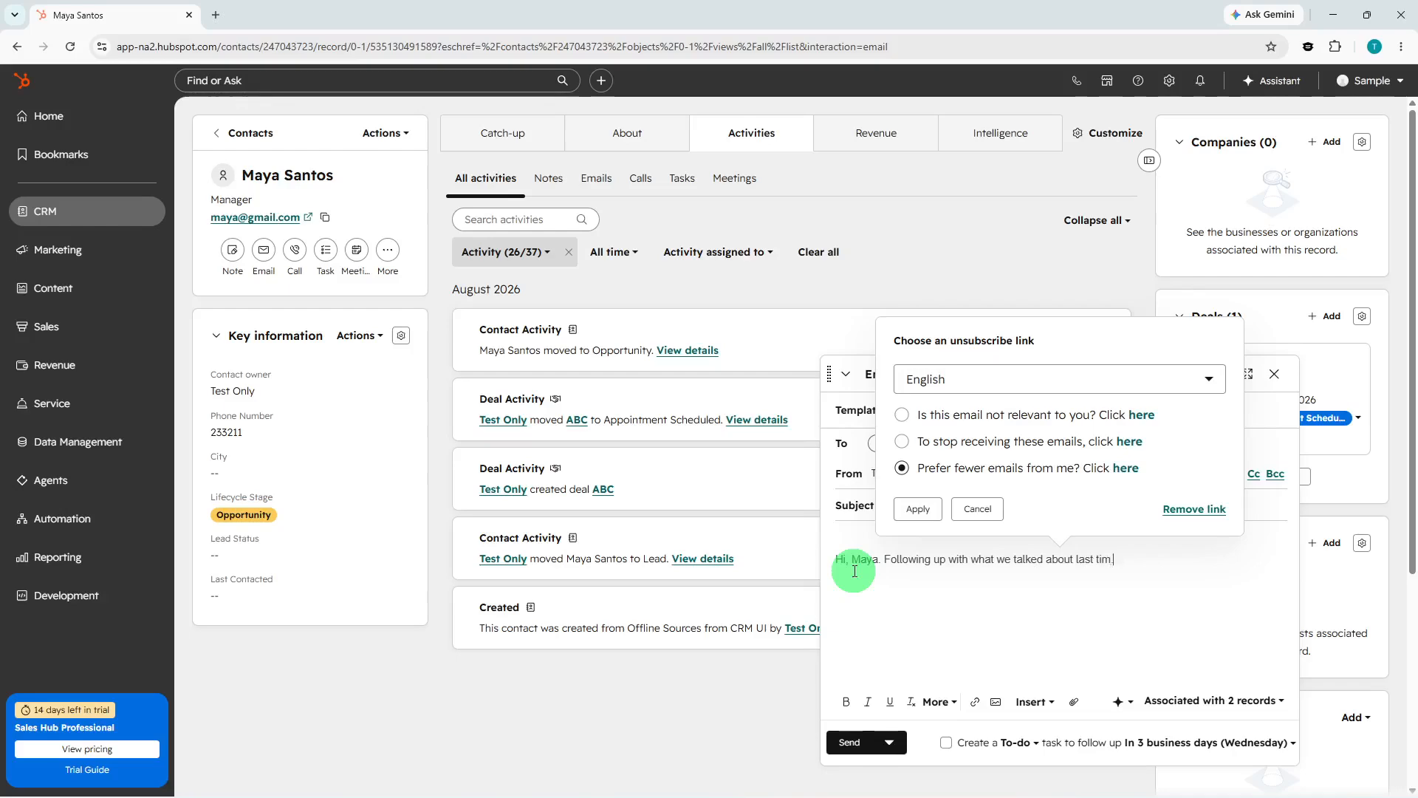
left_click(855, 744)
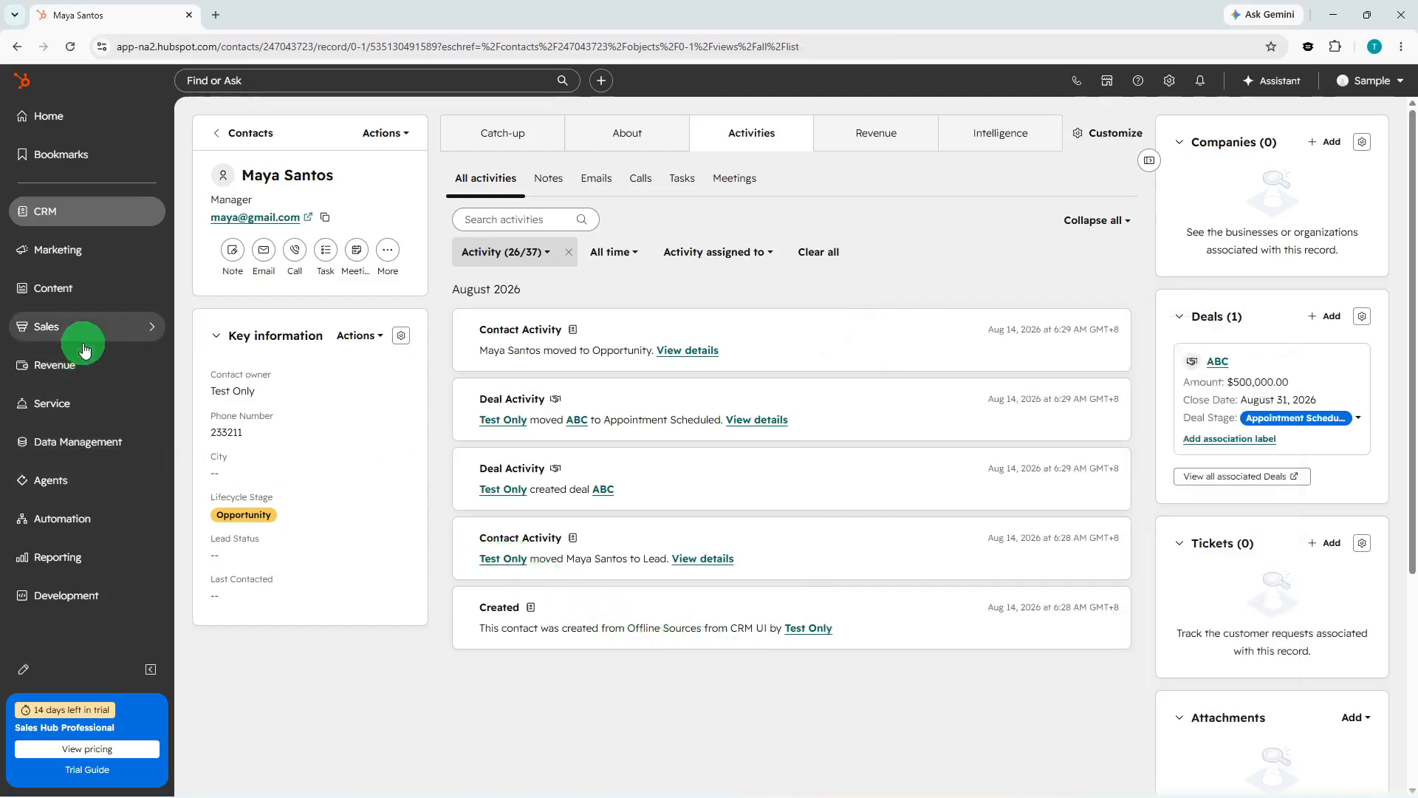
Review the contact's meeting scheduler and the sent email's details and associations in the email activity.
left_click(362, 260)
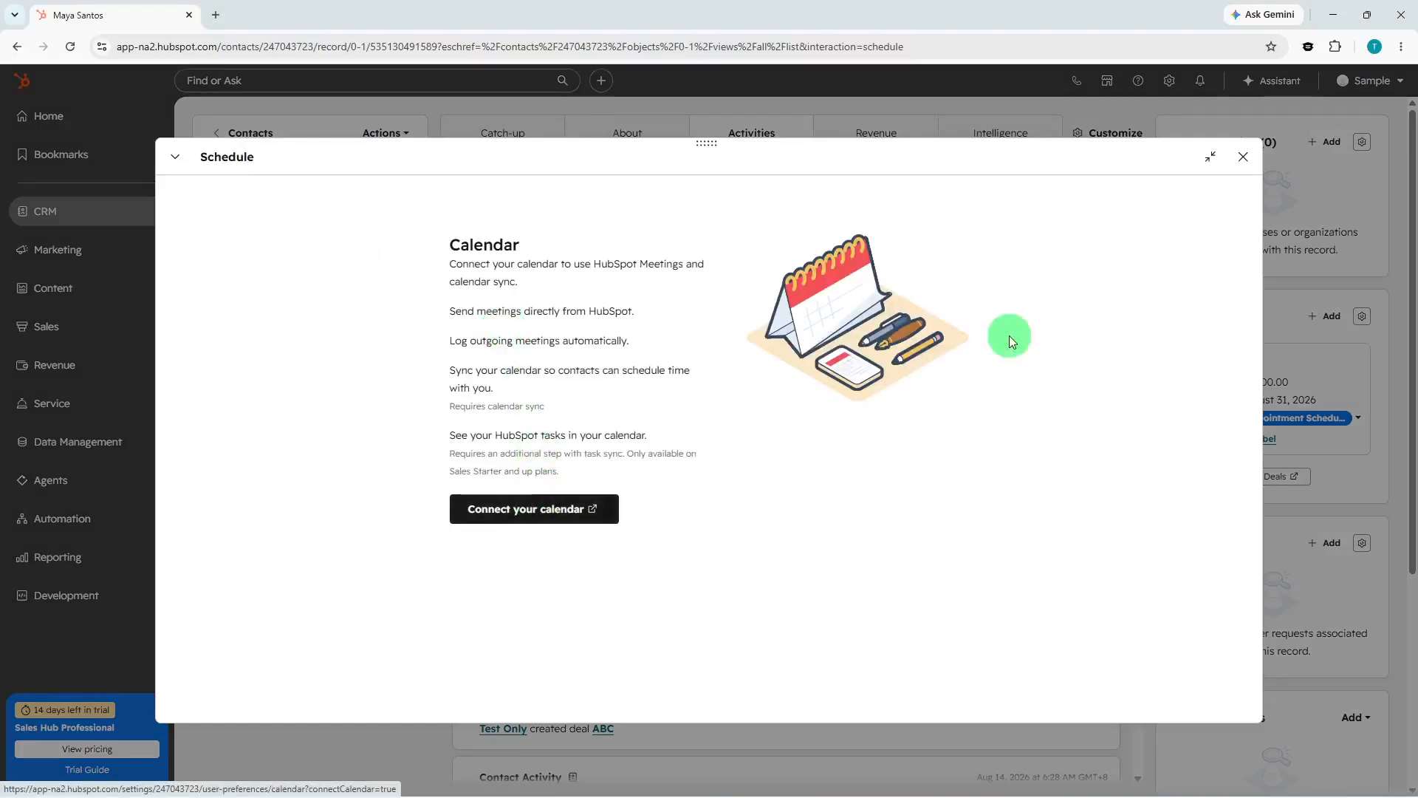
left_click(1243, 157)
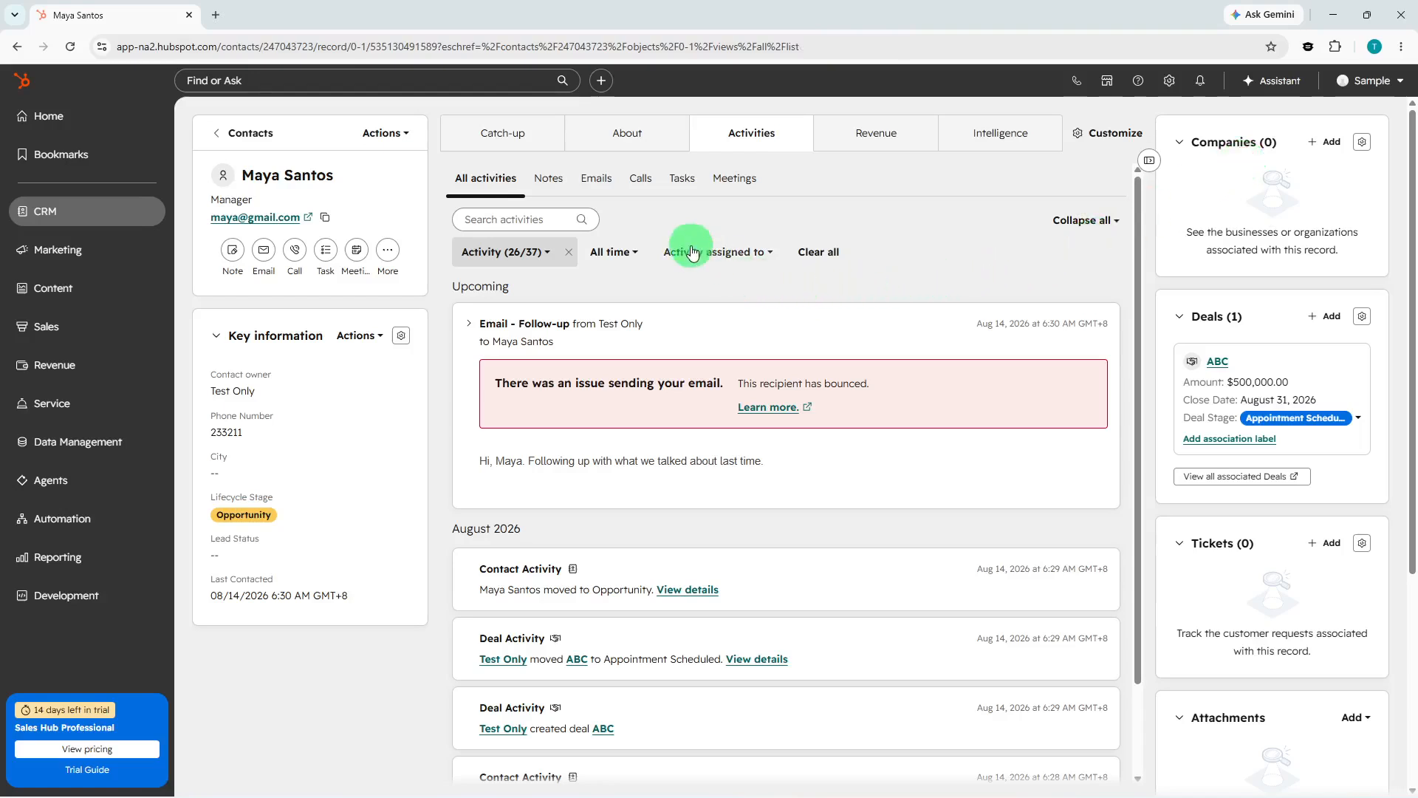
left_click(611, 194)
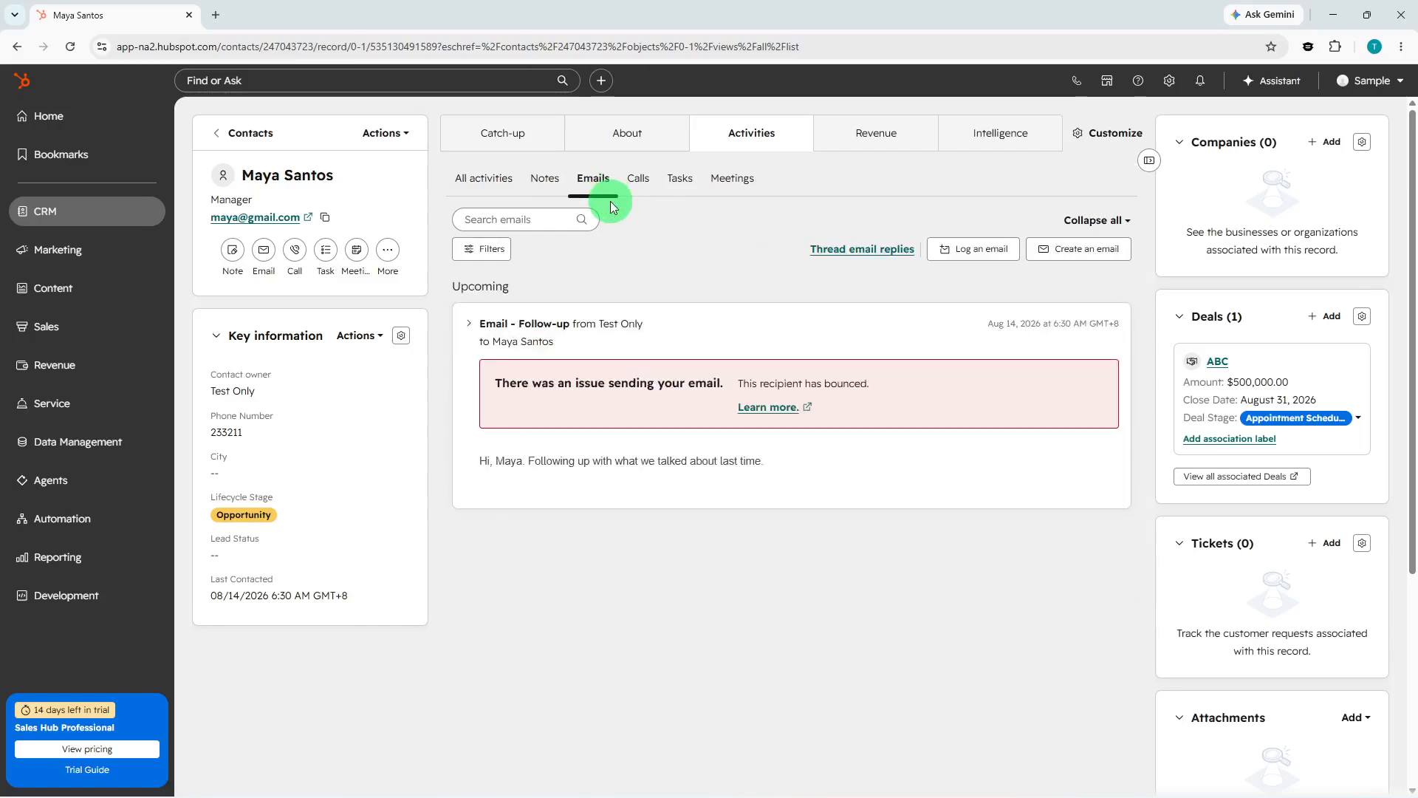
left_click(649, 470)
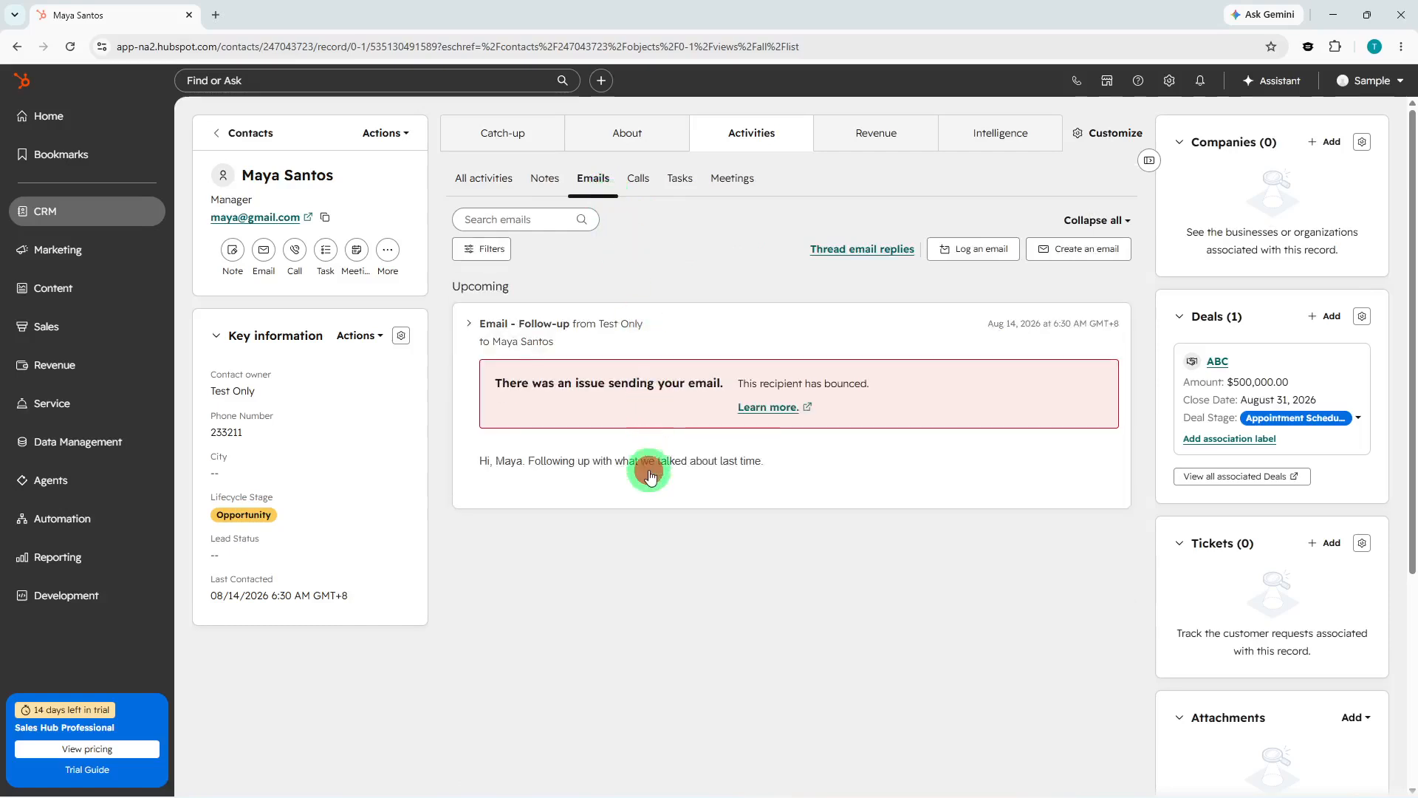
left_click(864, 333)
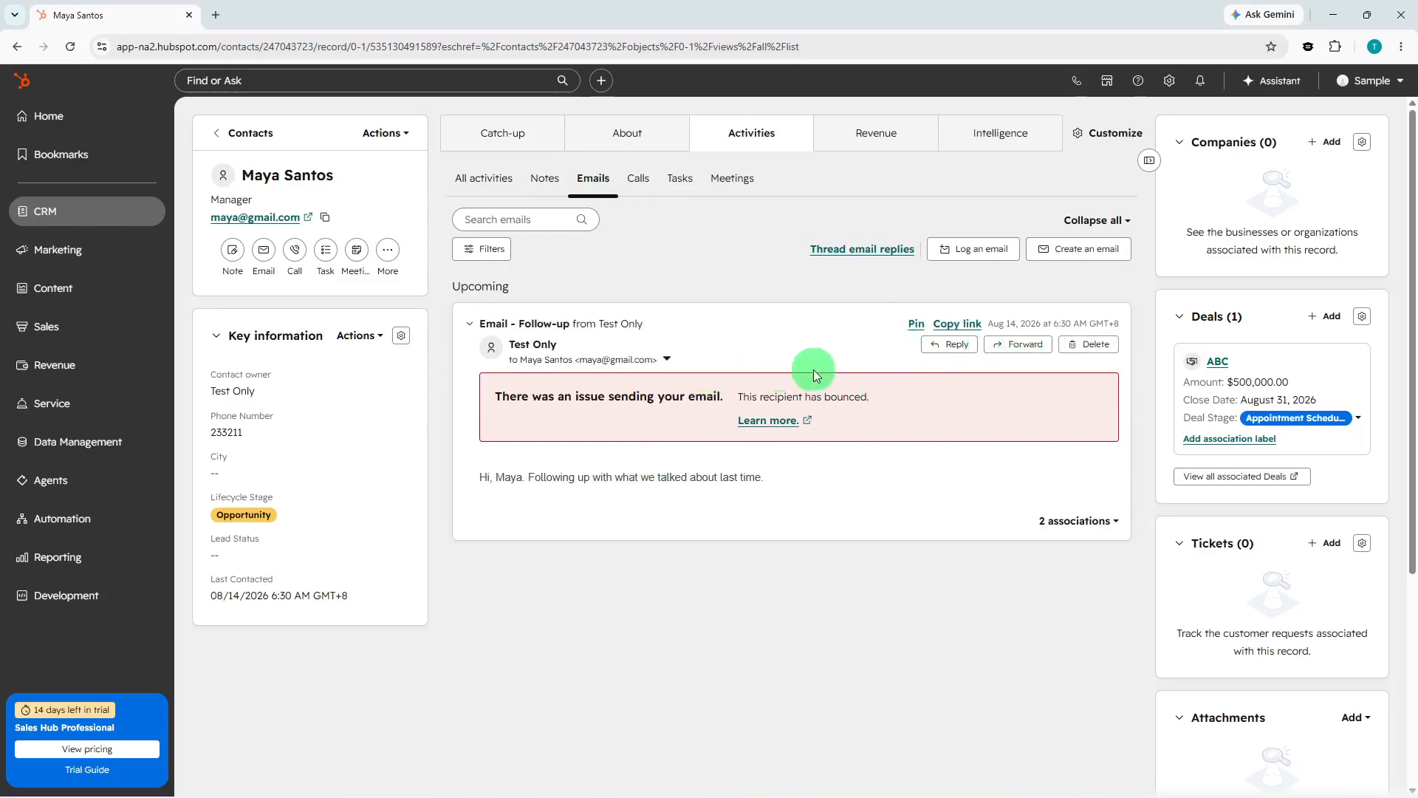
left_click(1104, 518)
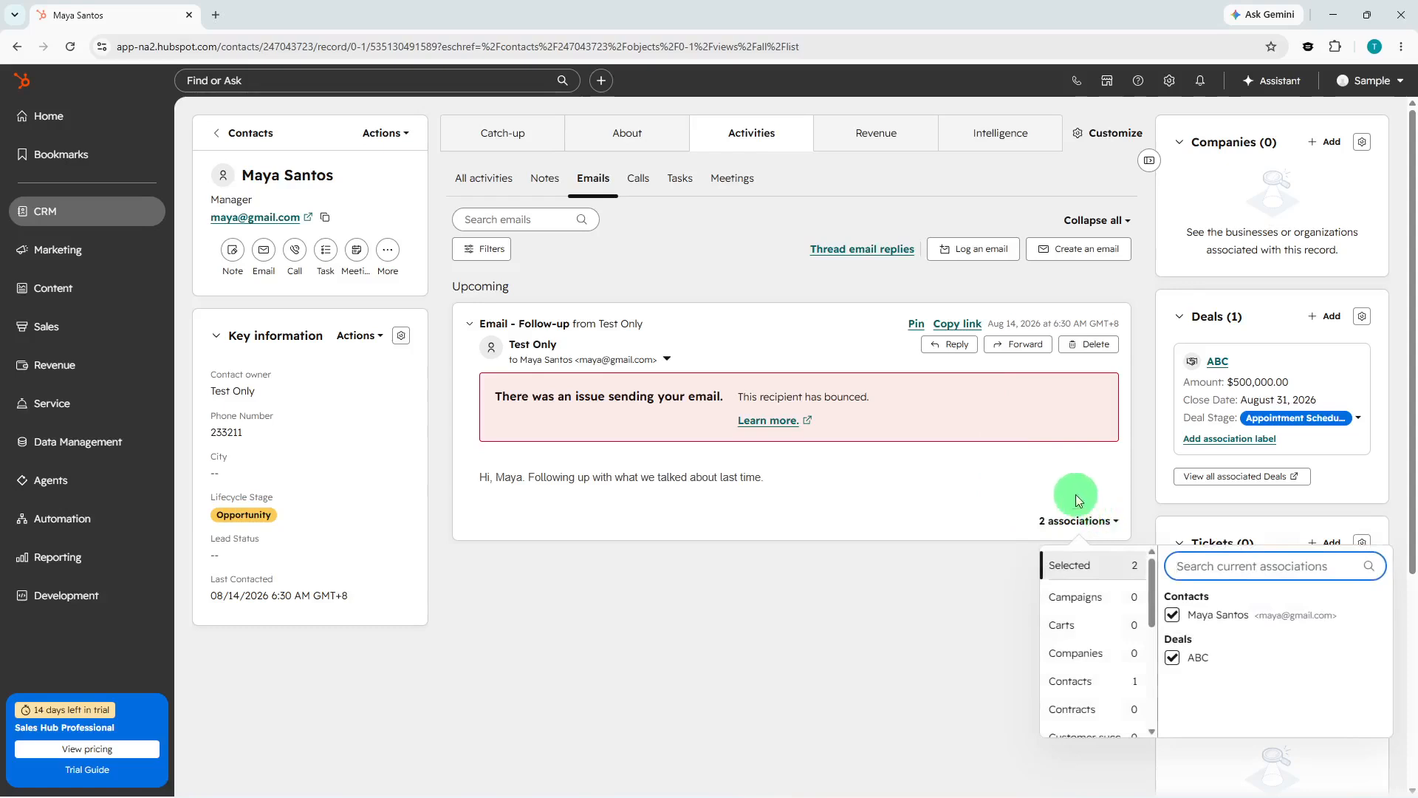
left_click(1075, 493)
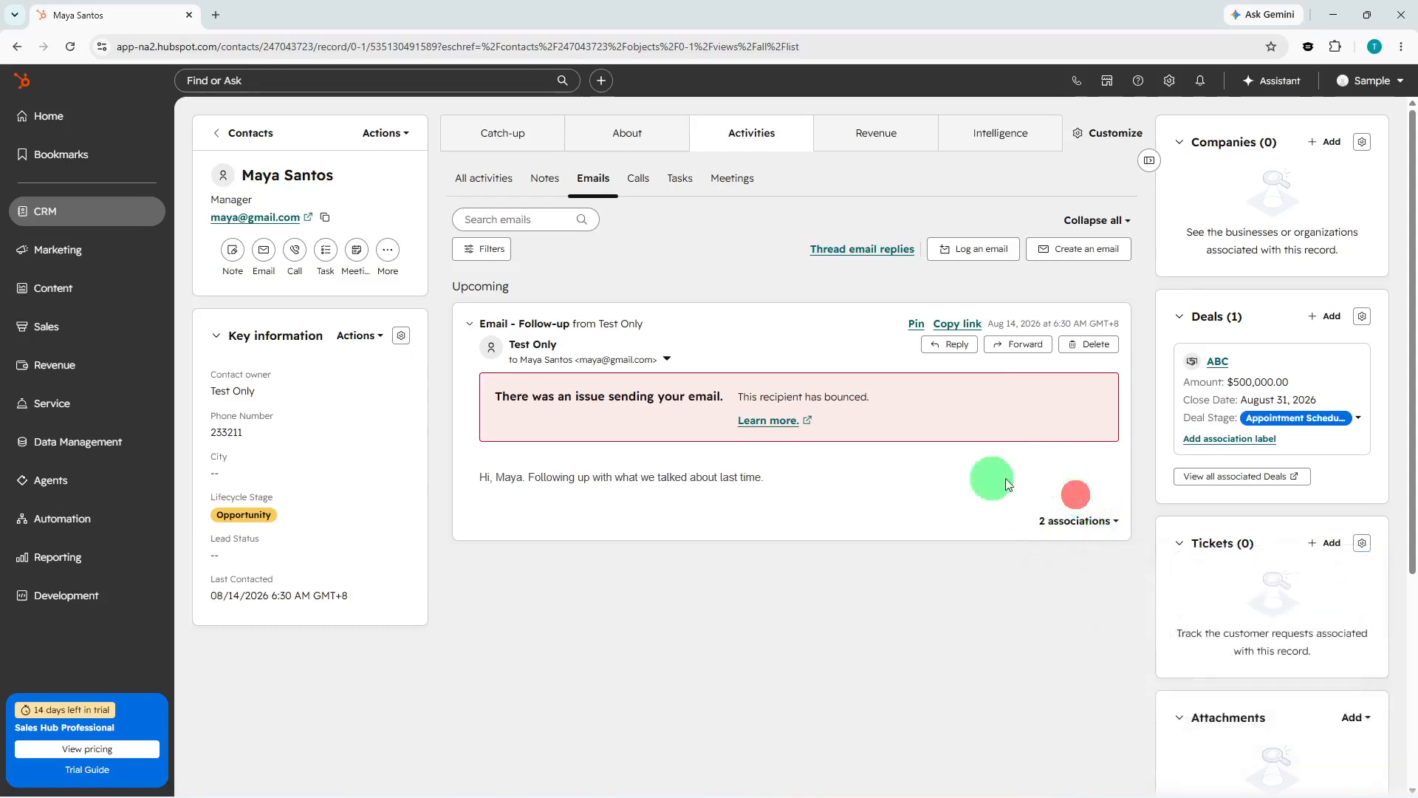
Try building a workflow from scratch with a Call ended trigger, then leave the workflow editor.
left_click(117, 517)
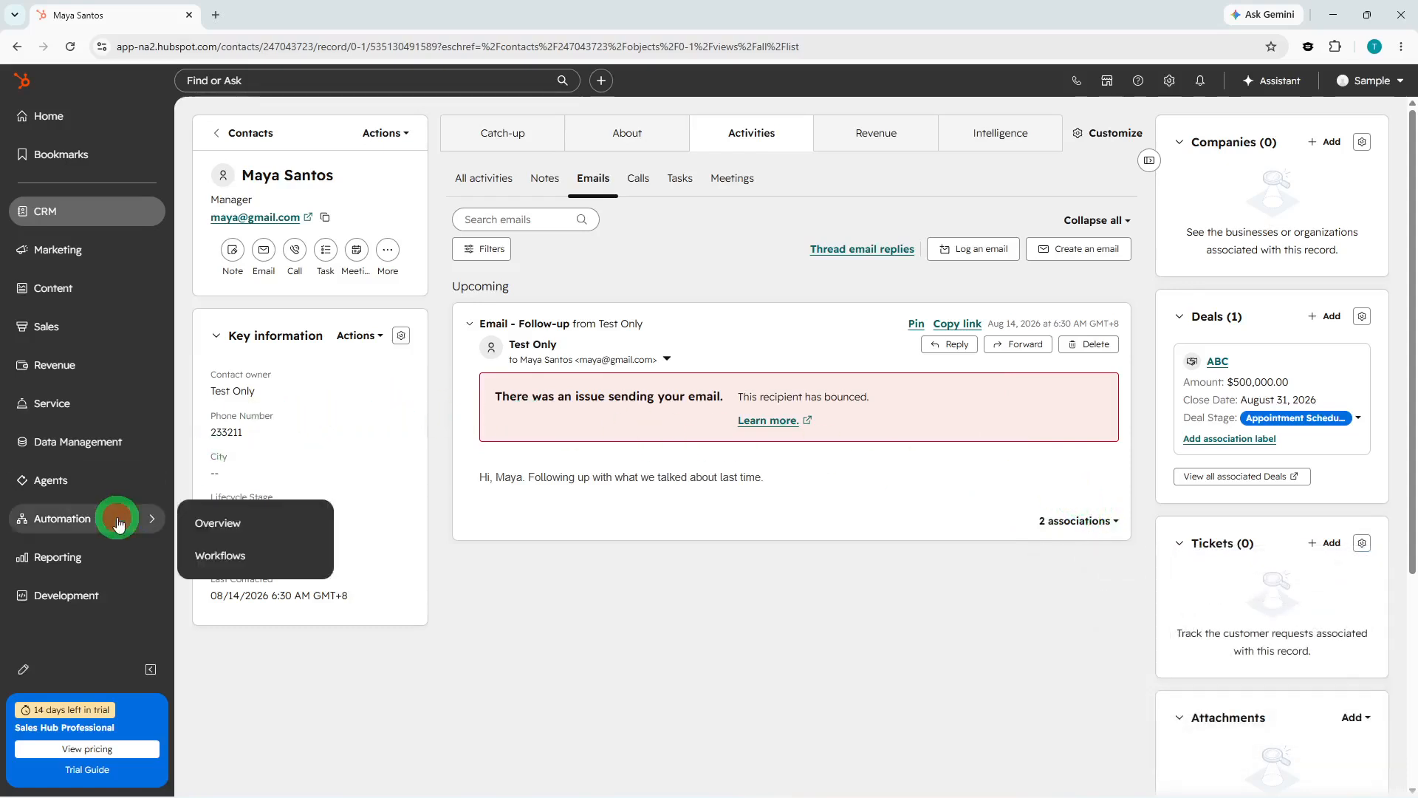
left_click(262, 554)
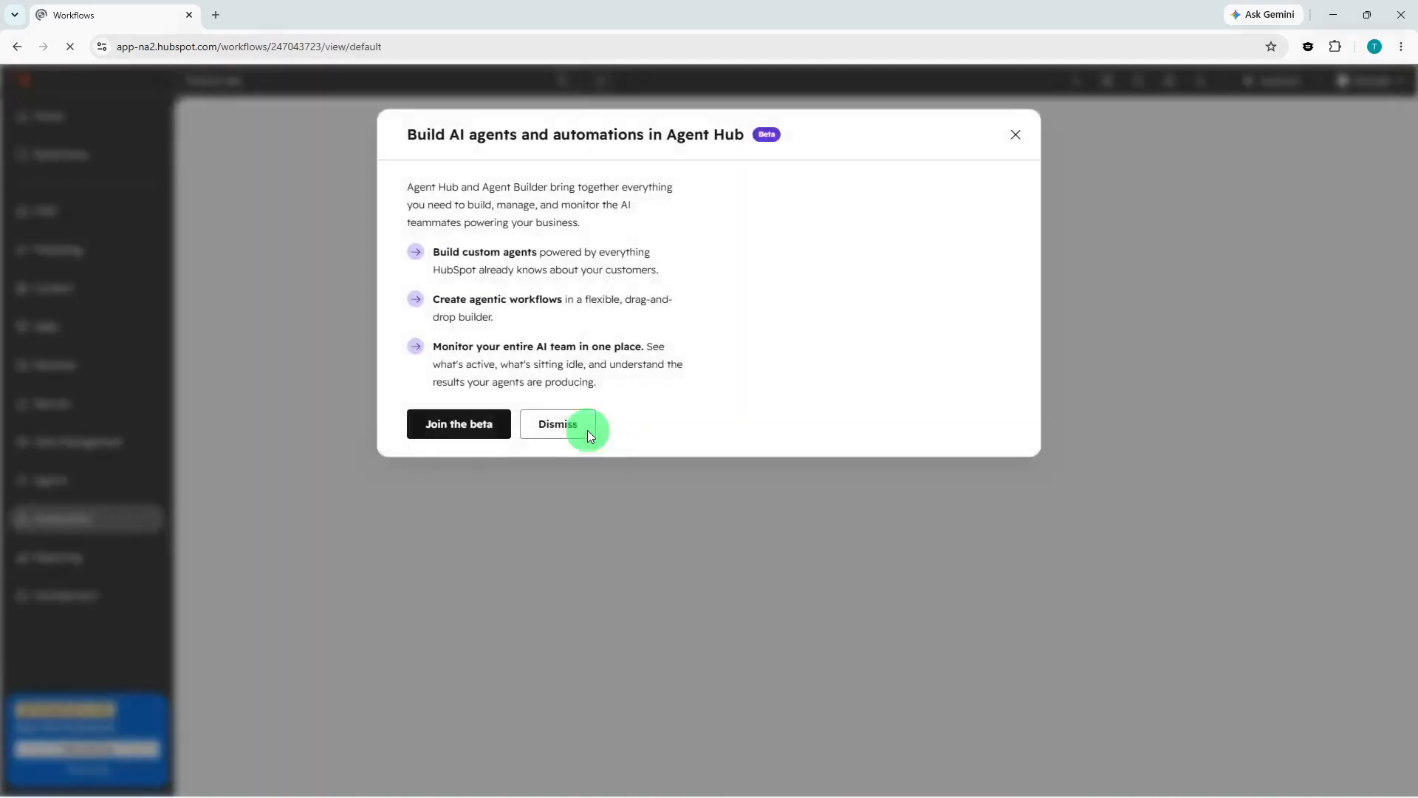
left_click(578, 486)
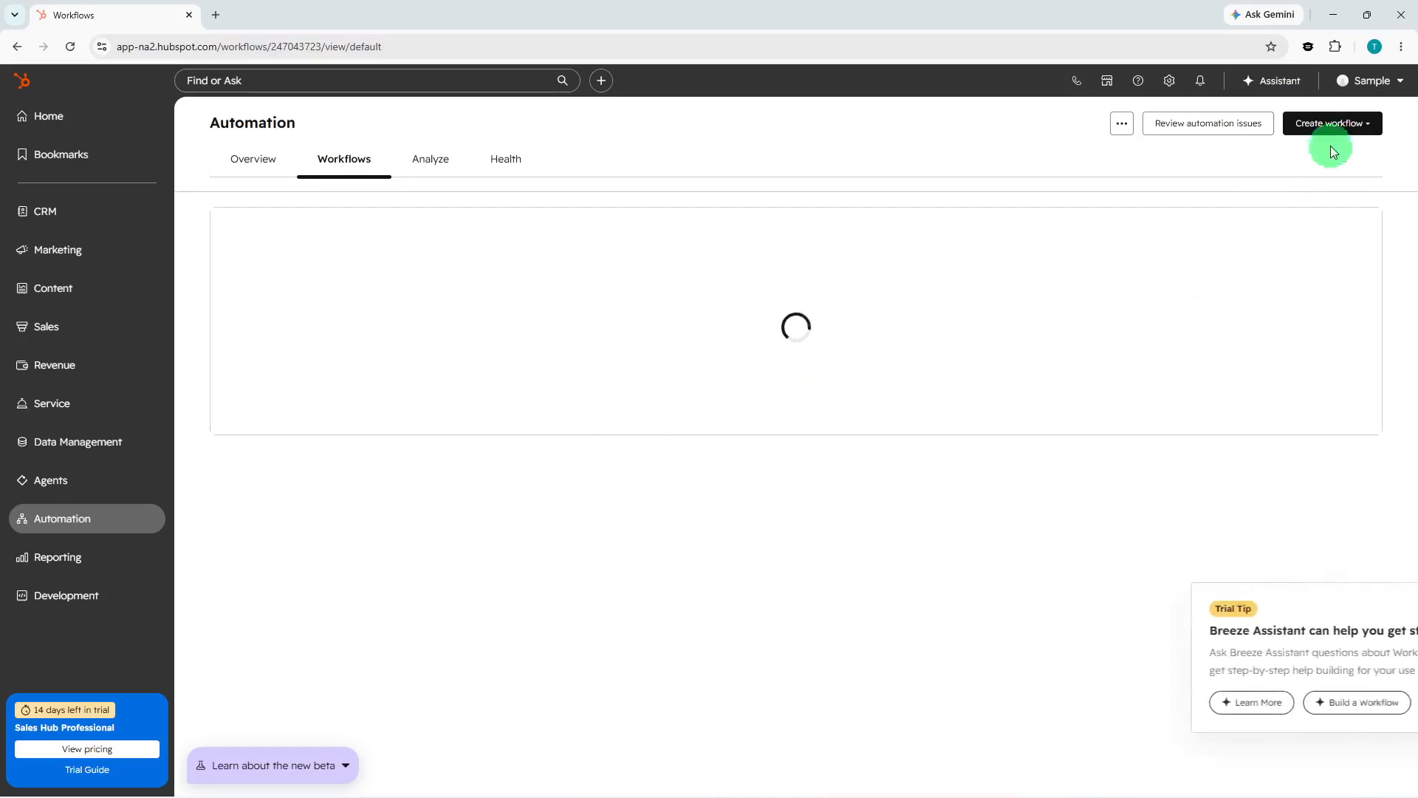
left_click(1344, 121)
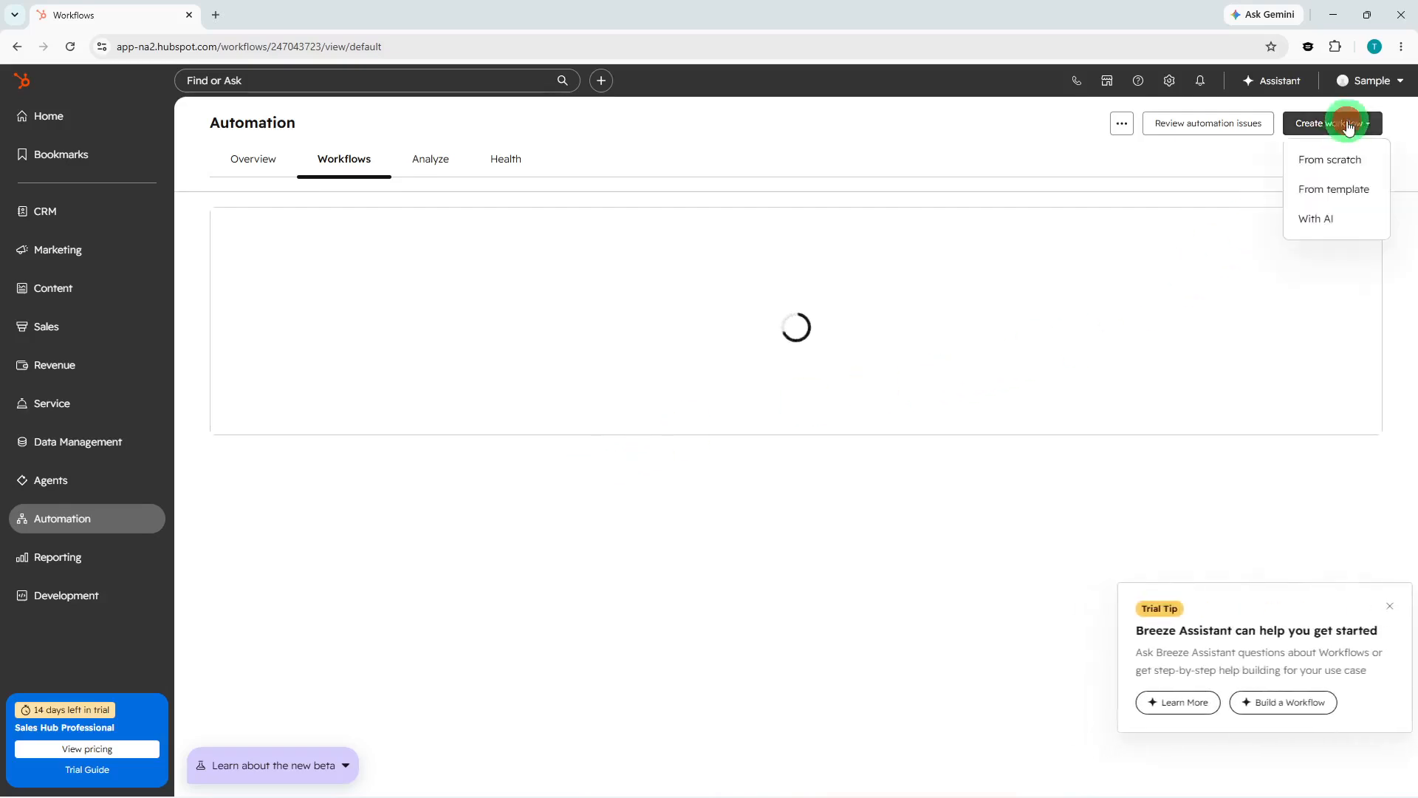
left_click(1321, 161)
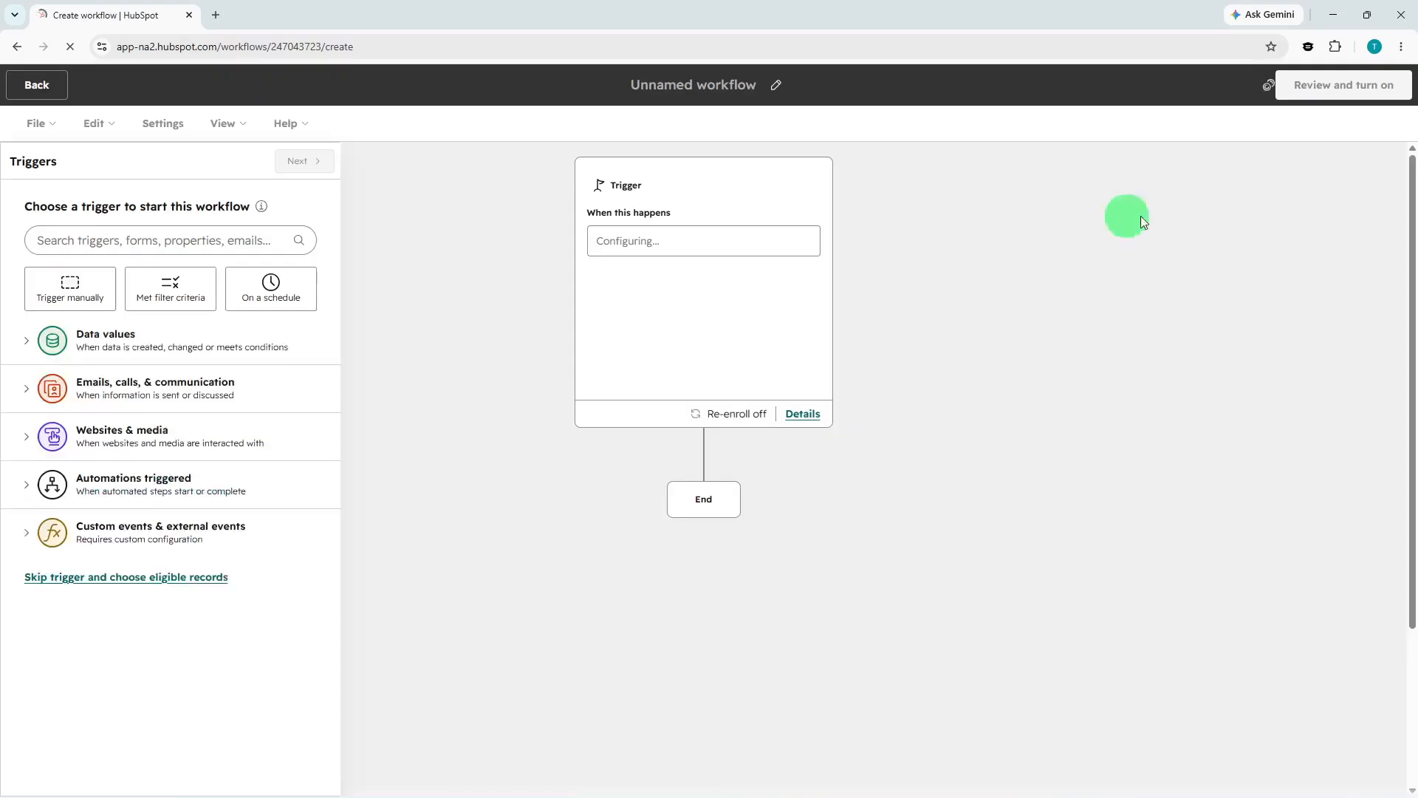
left_click(155, 385)
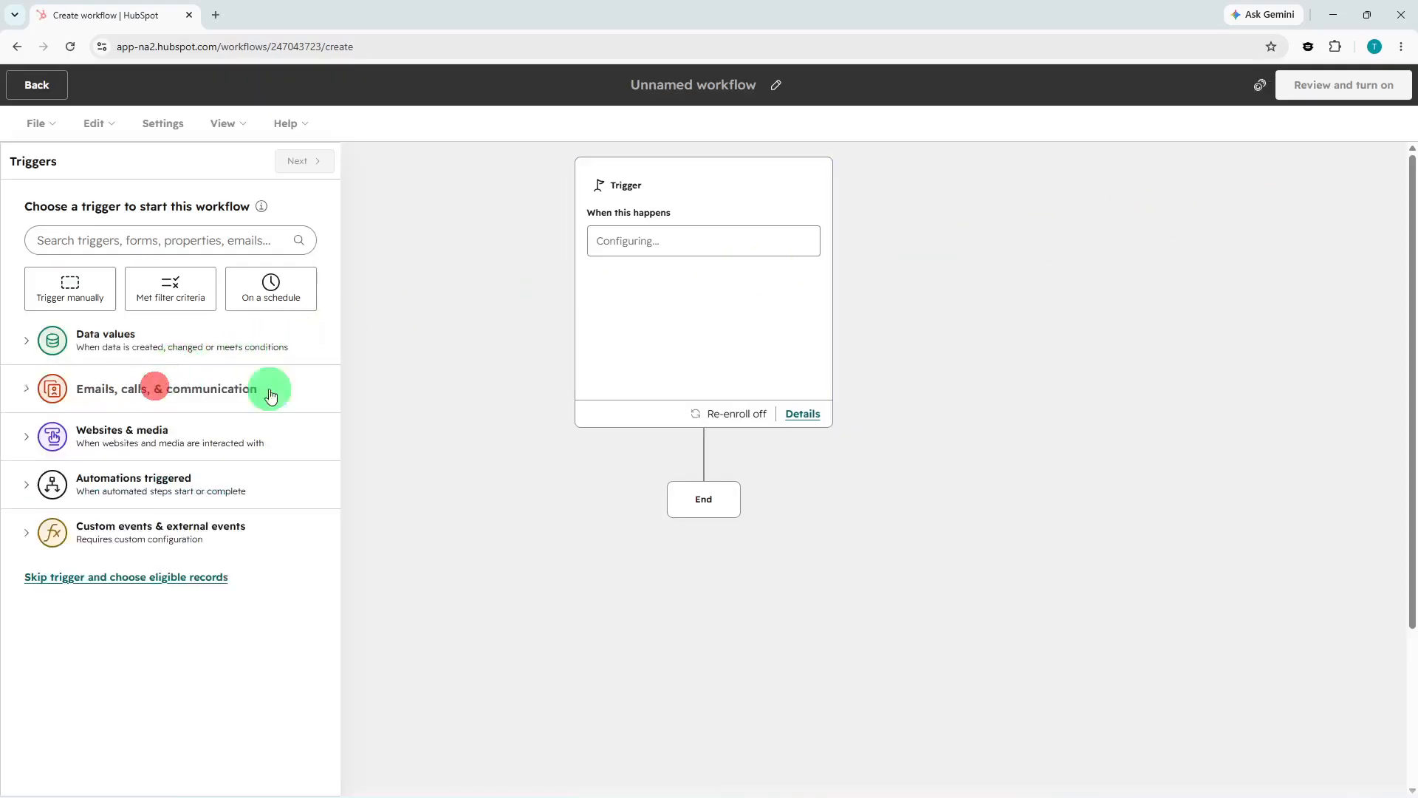
left_click(211, 437)
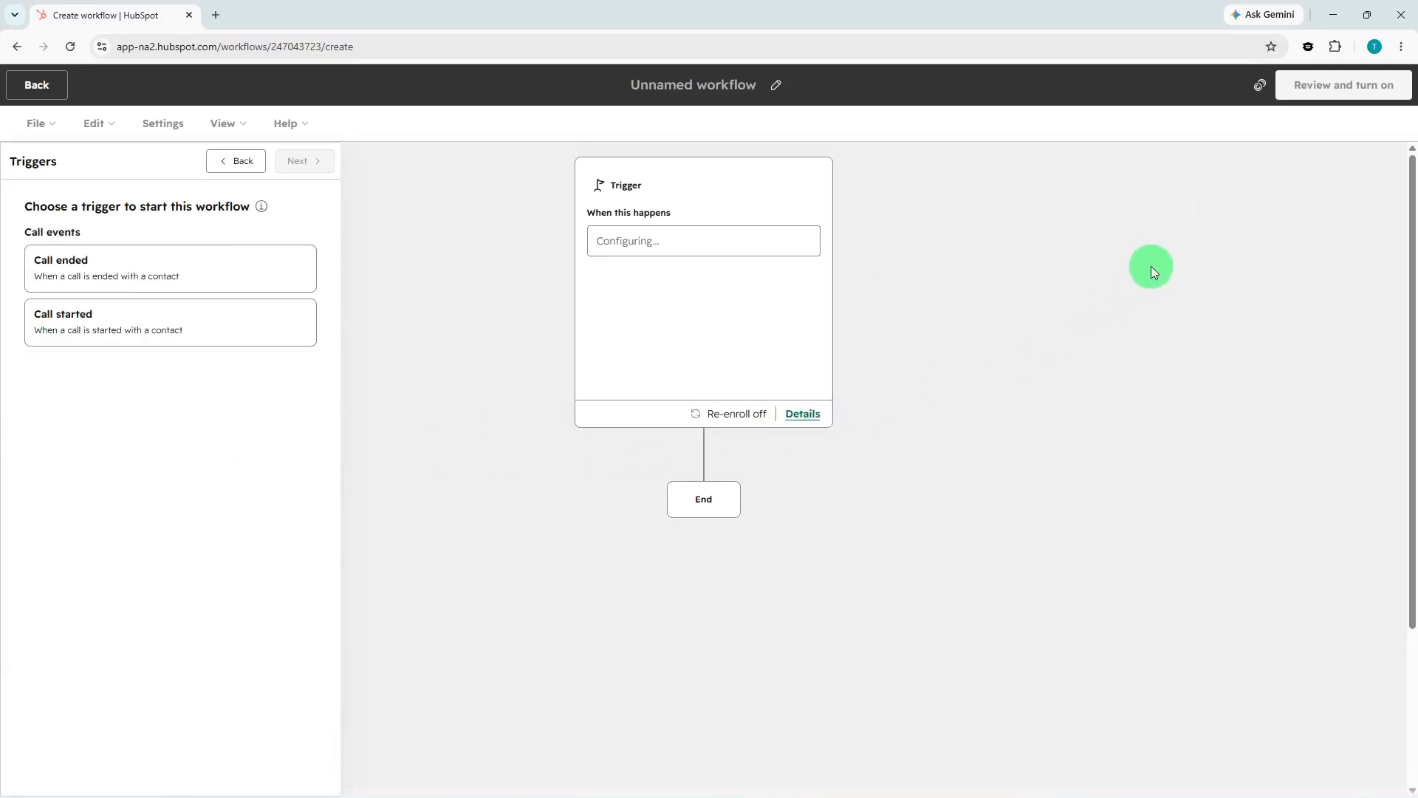
left_click(225, 281)
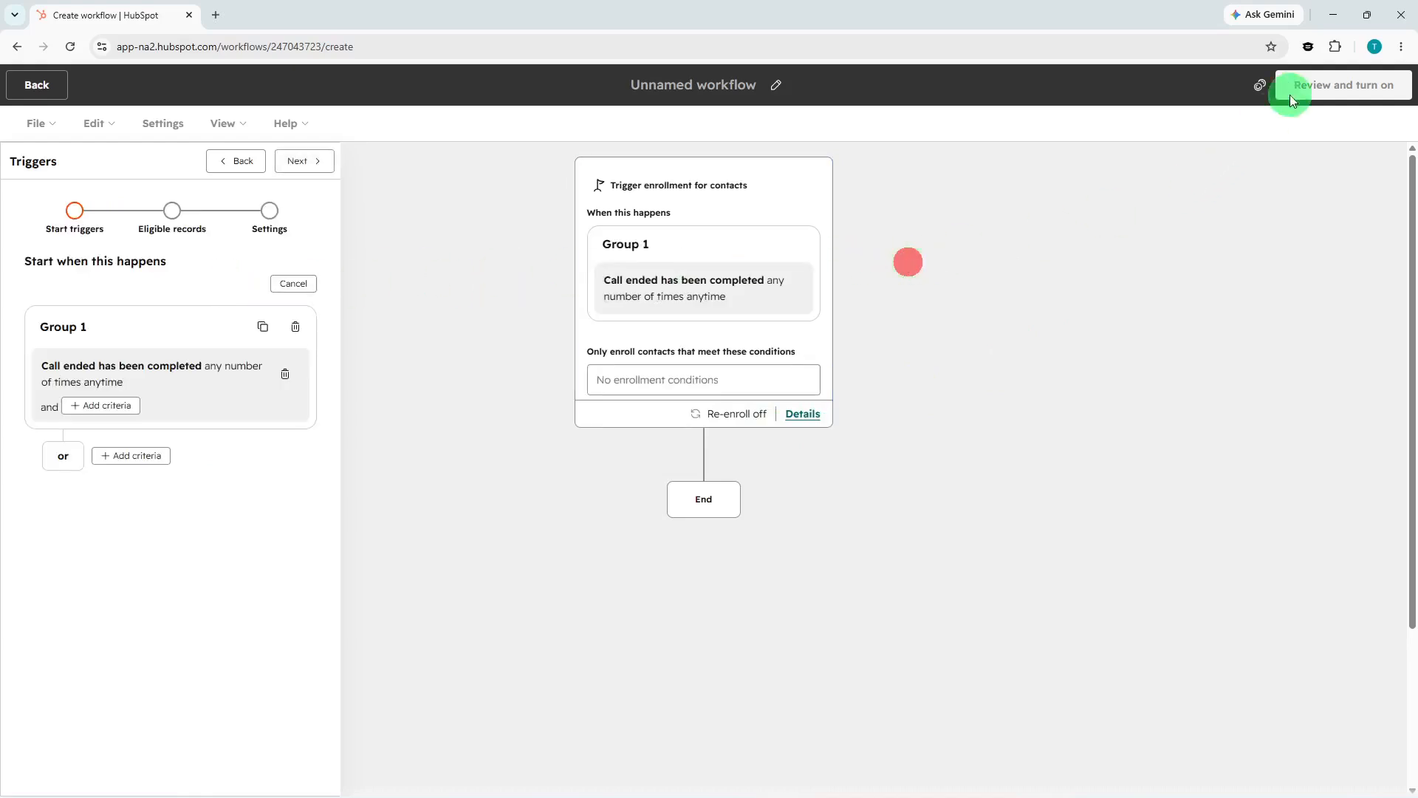
left_click(36, 96)
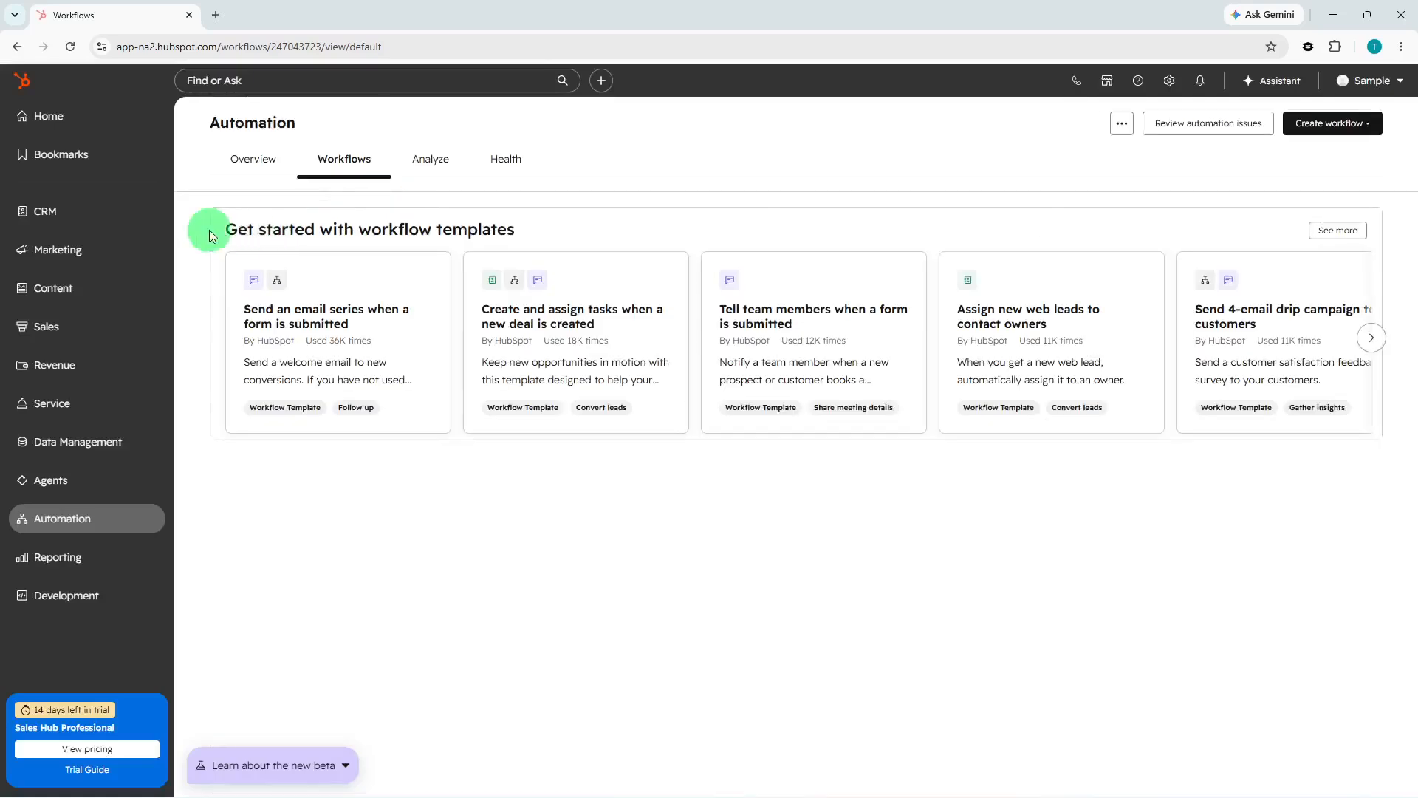
Review the CRM task list and then the deals list.
left_click(85, 223)
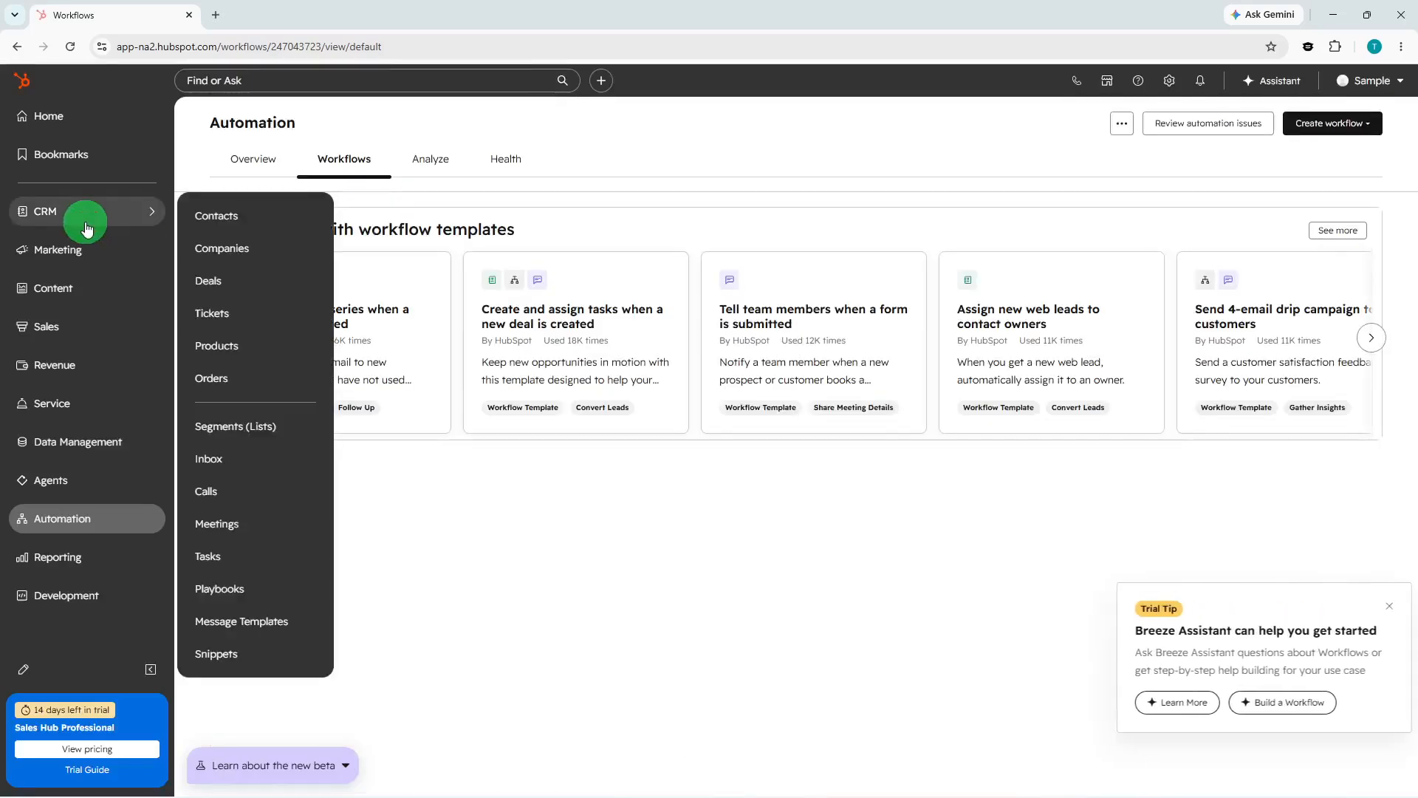
left_click(242, 545)
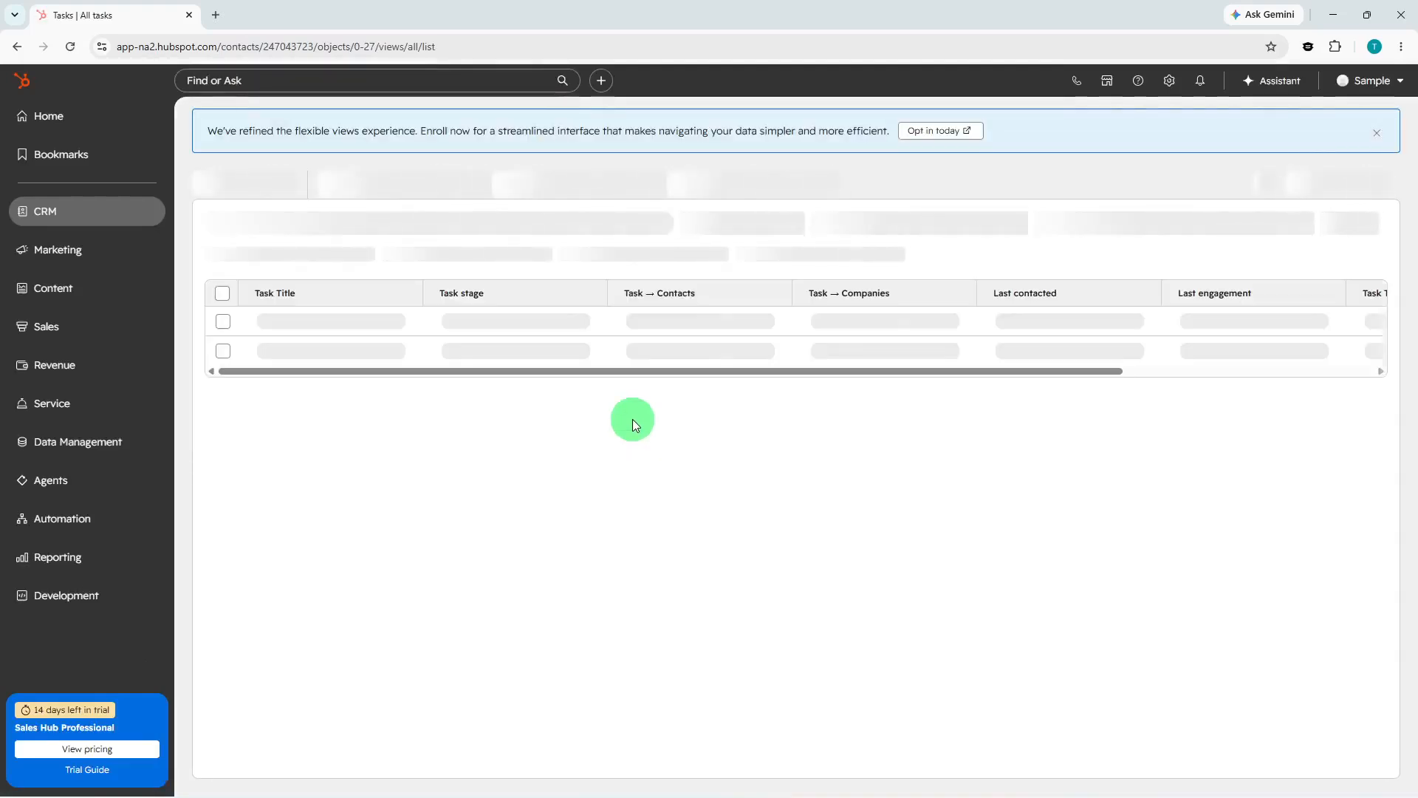
left_click(632, 419)
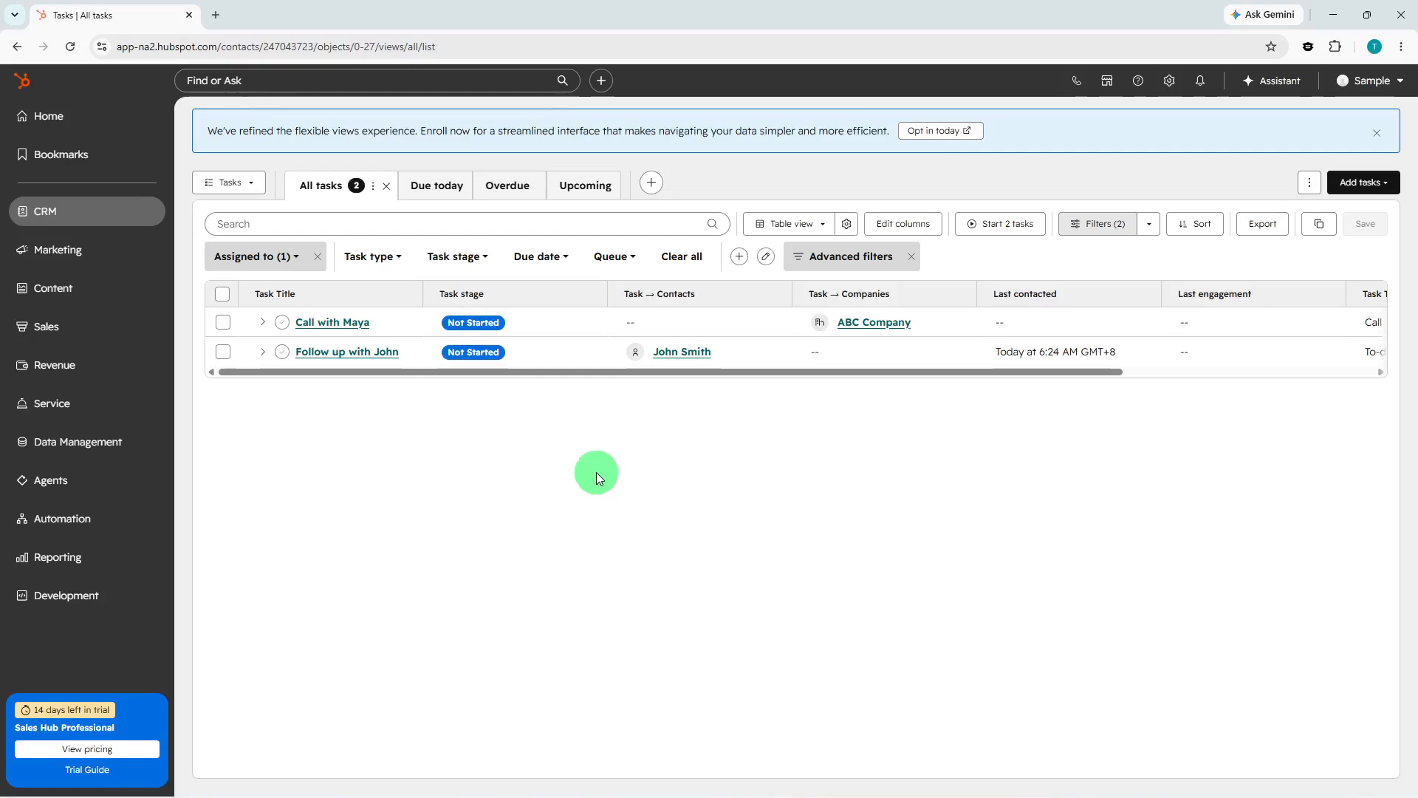
left_click(95, 226)
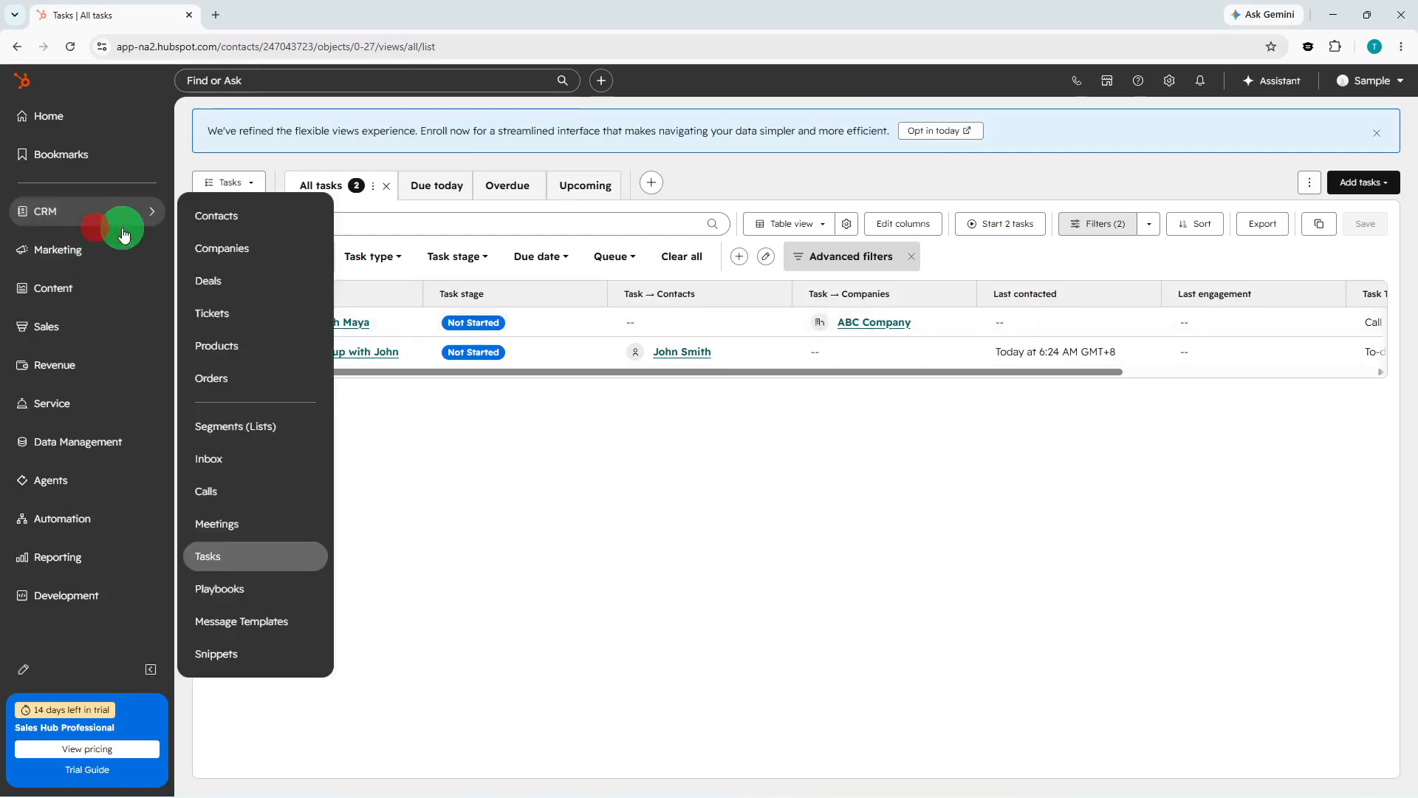
left_click(246, 278)
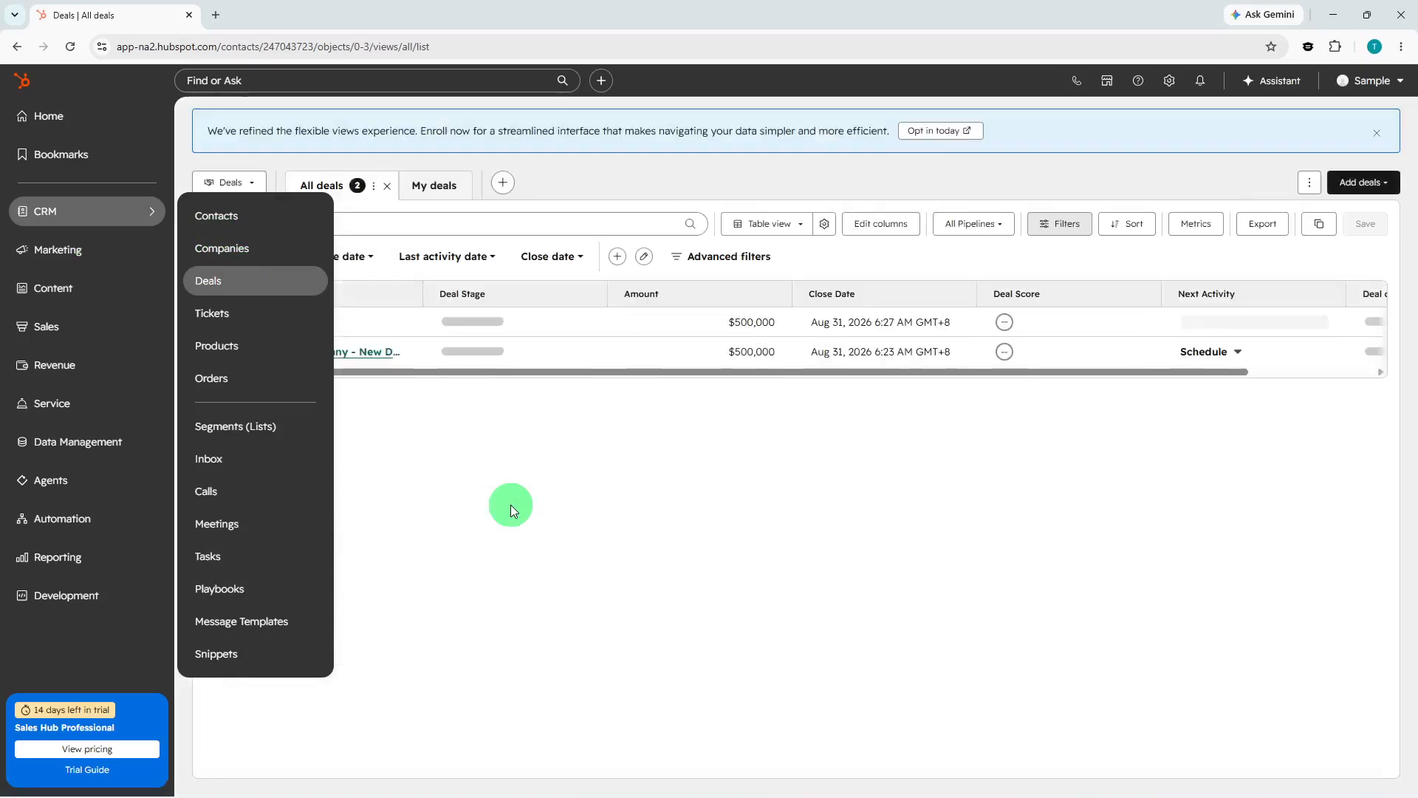
Open the ABC deal's record from the deals list.
left_click(511, 503)
left_click(309, 322)
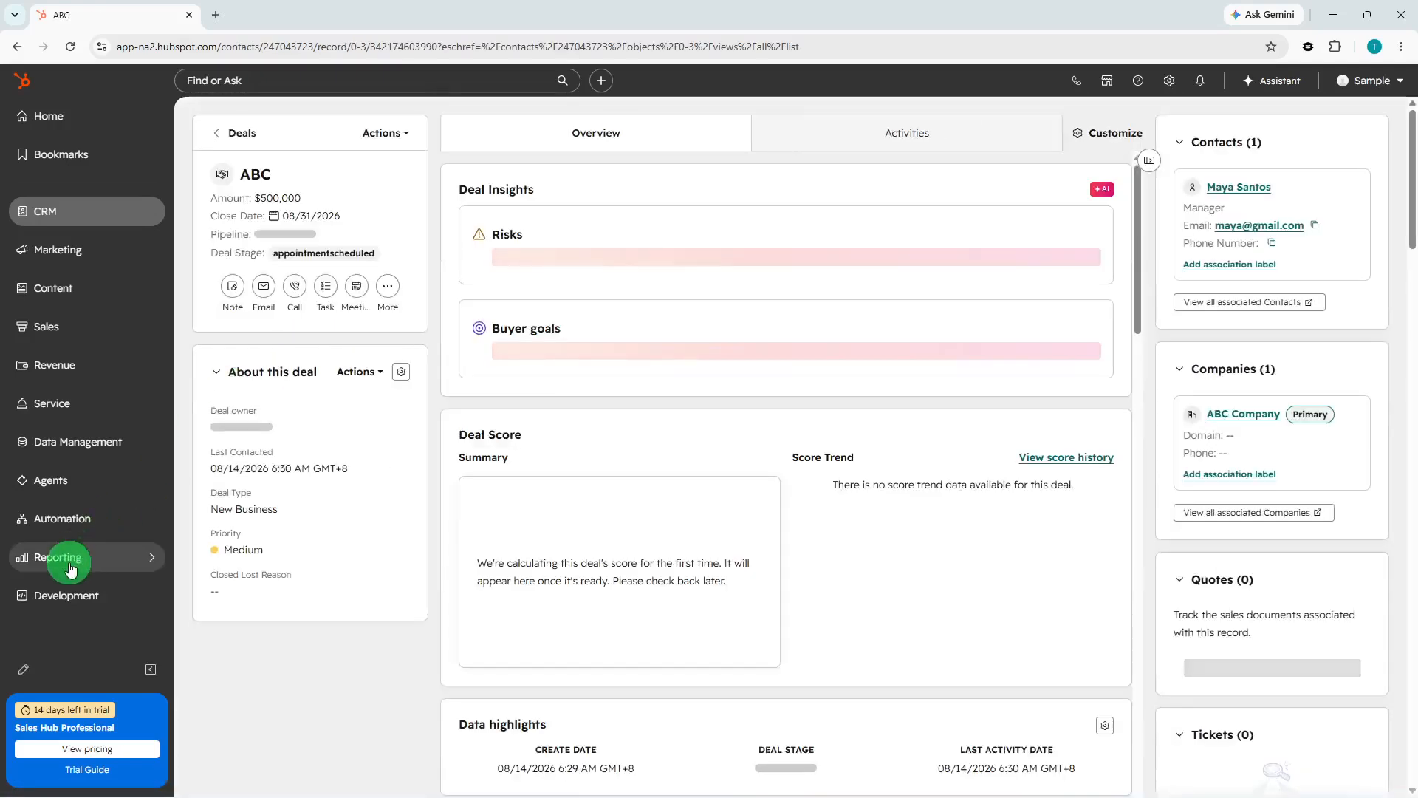
Open Goals under Reporting and start creating a goal from the Revenue template.
mouse_move(69, 557)
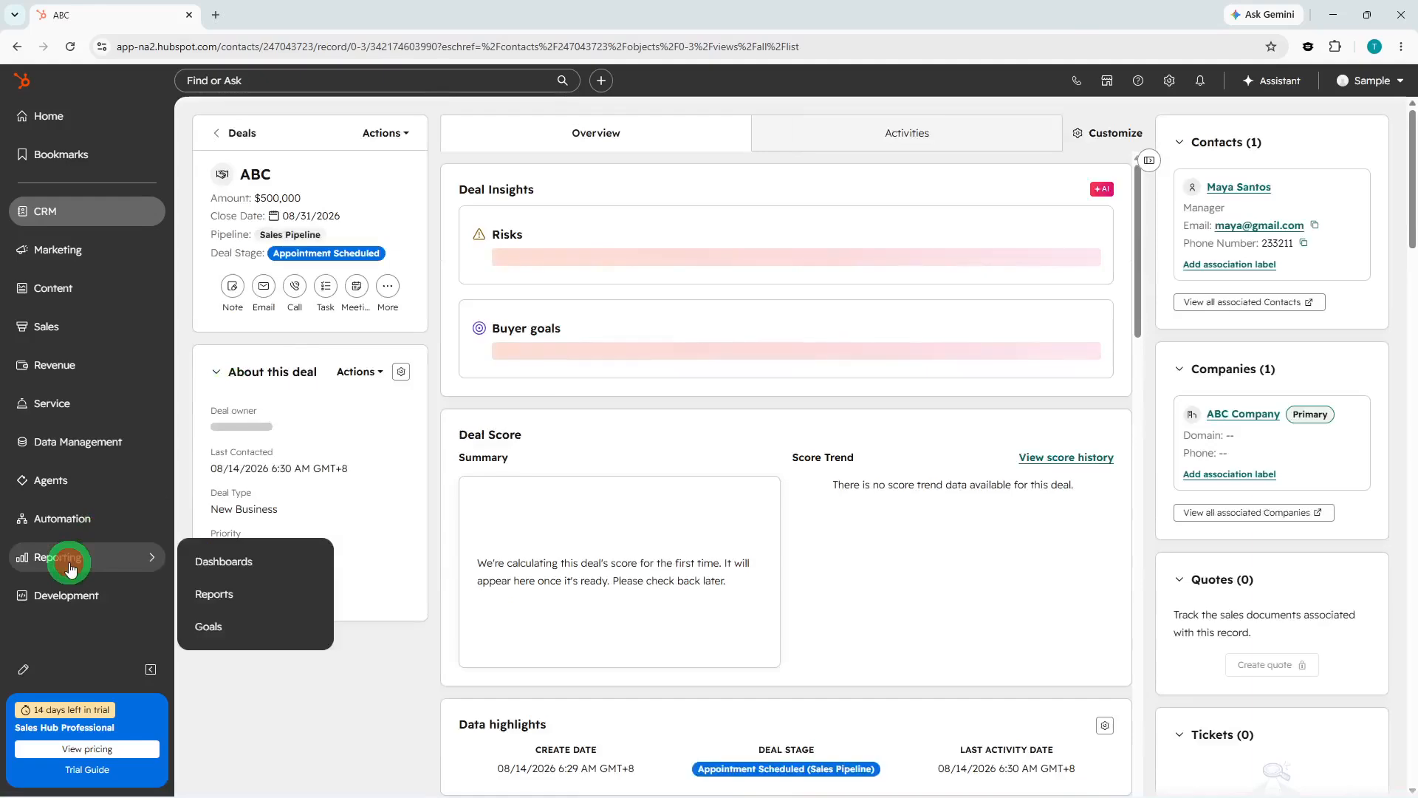
left_click(236, 629)
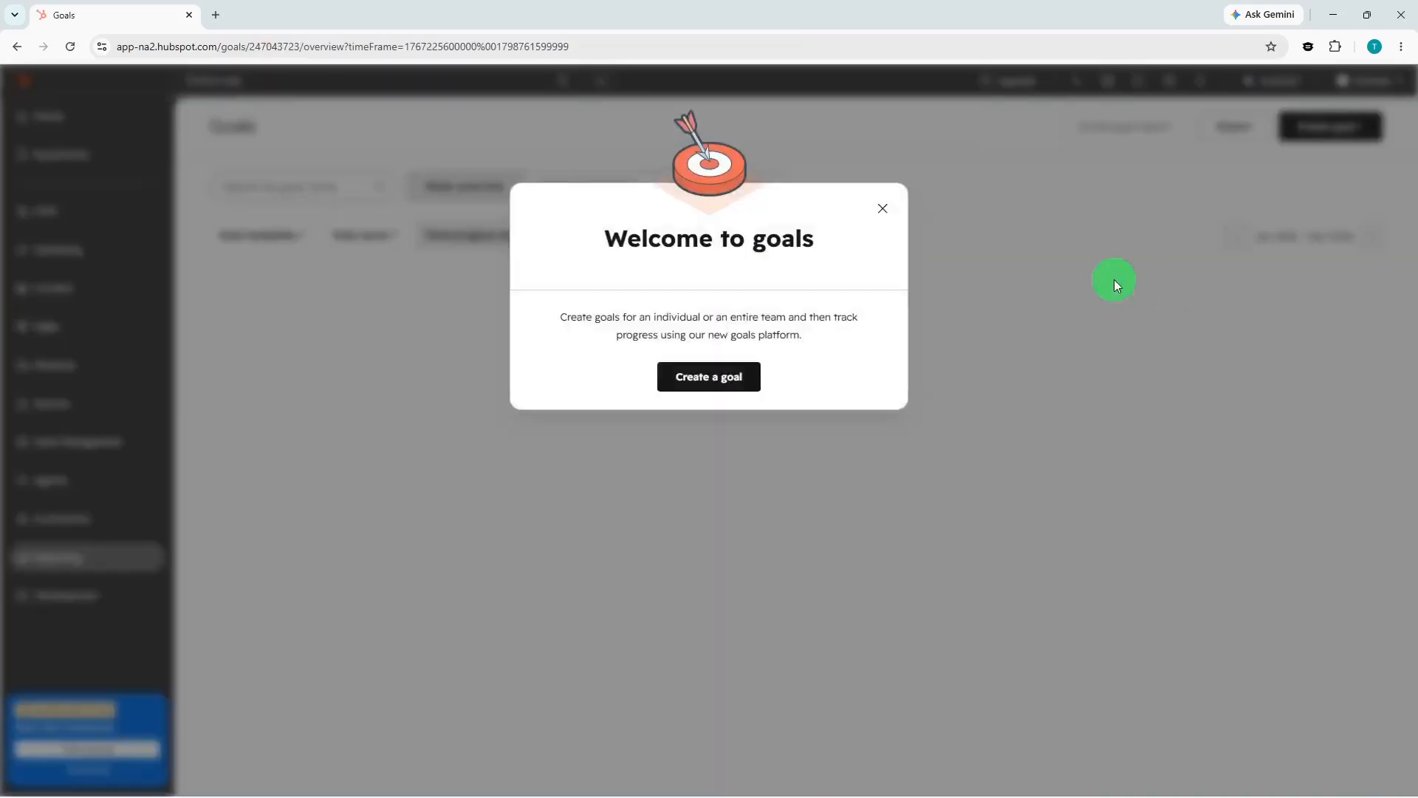
left_click(731, 365)
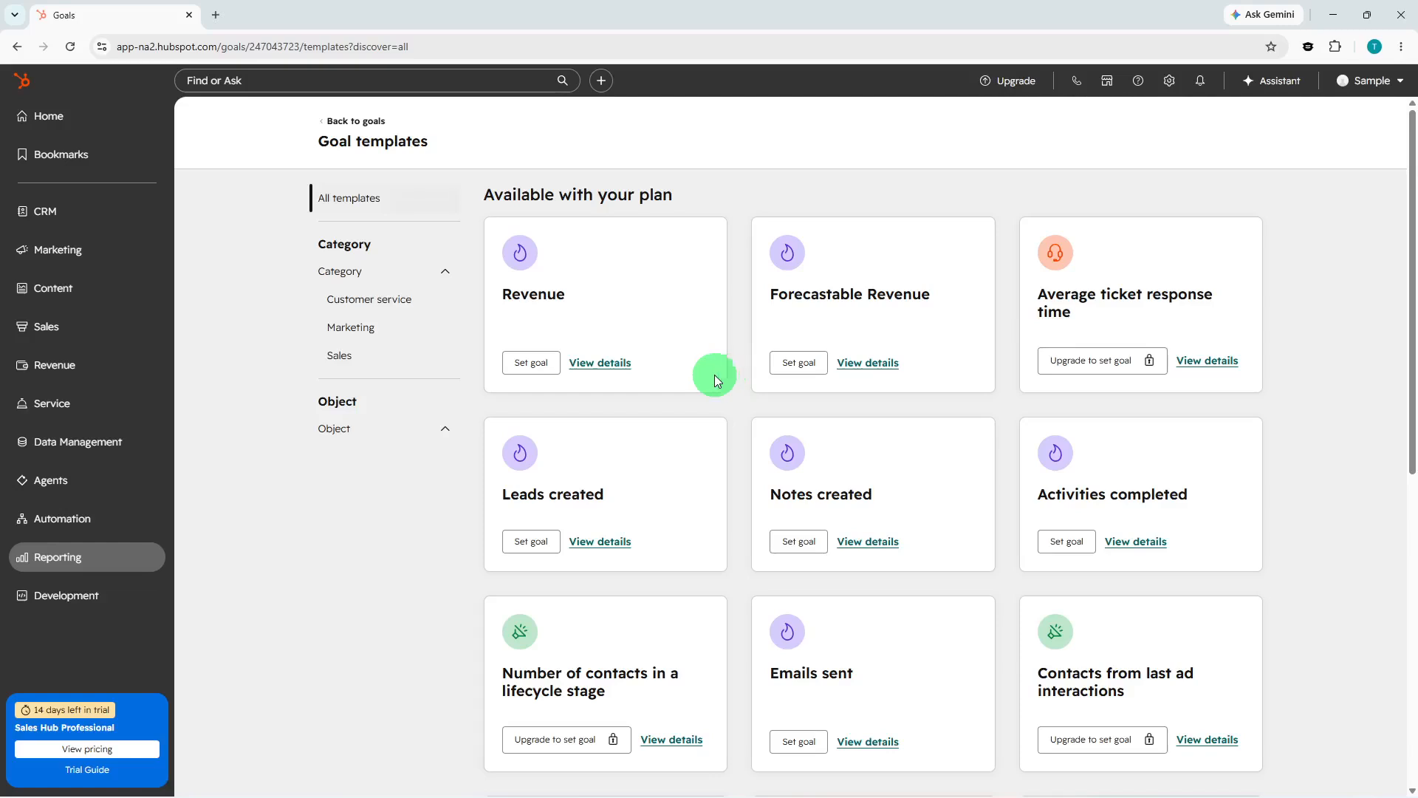
left_click(550, 361)
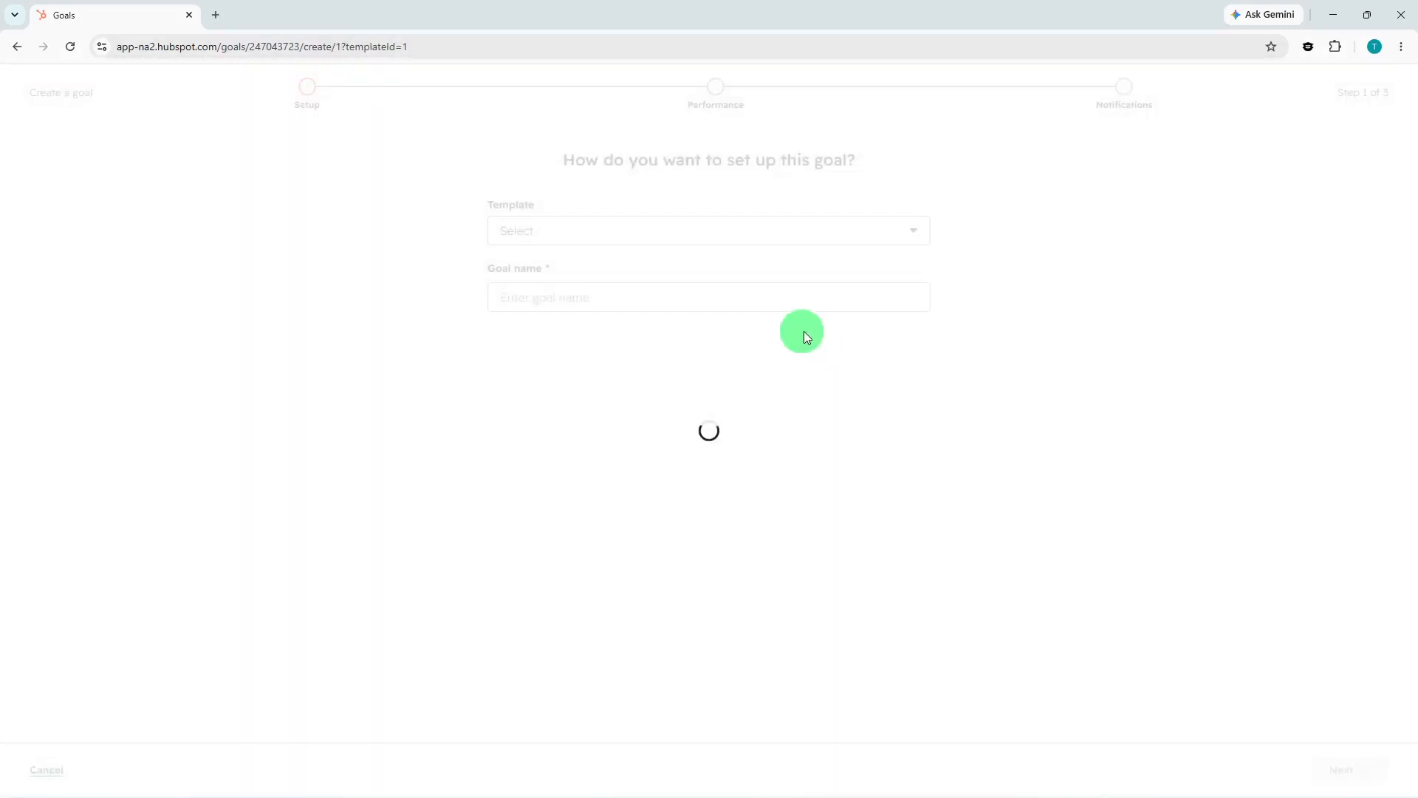
Name the goal ABC and choose to make it a forecastable goal.
left_click(652, 331)
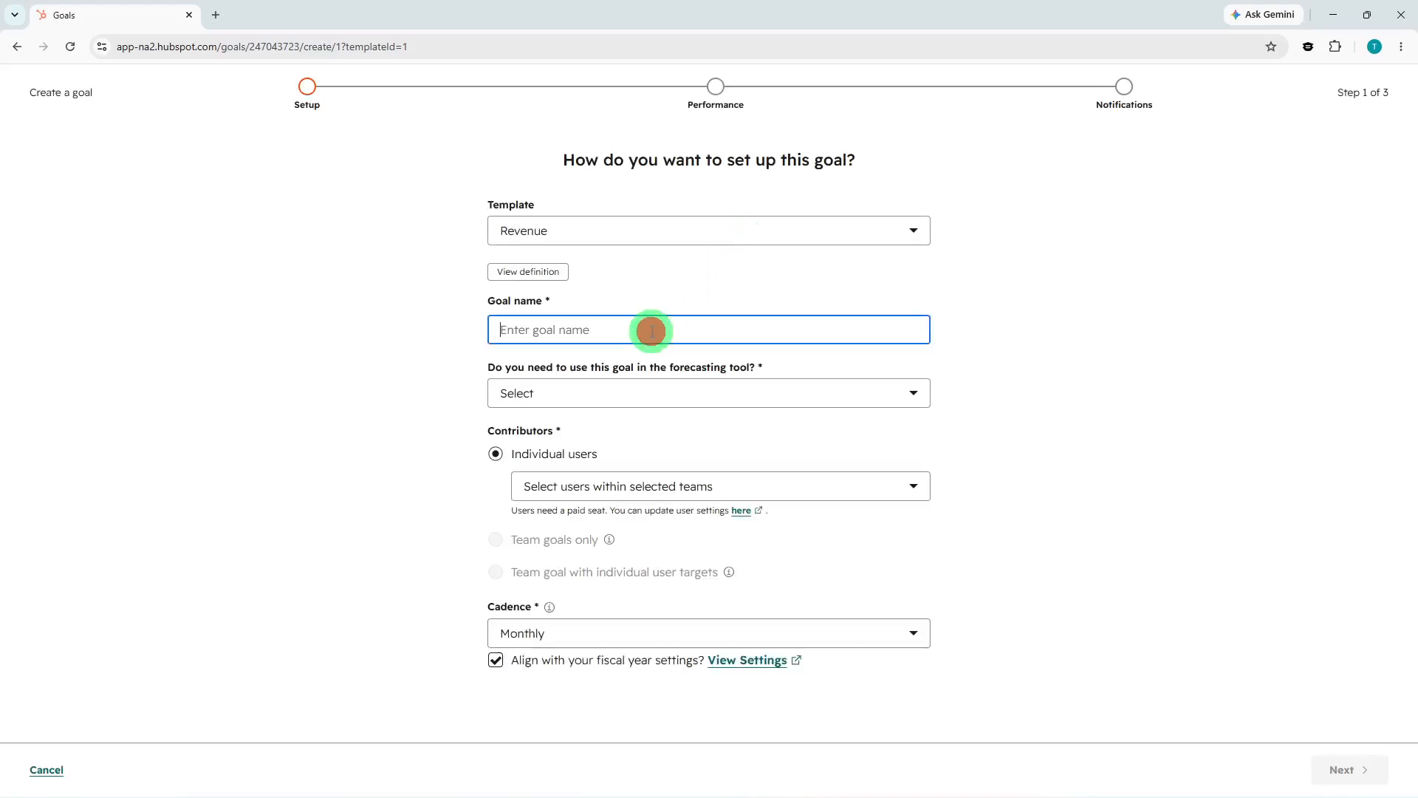
type("ABC")
left_click(650, 387)
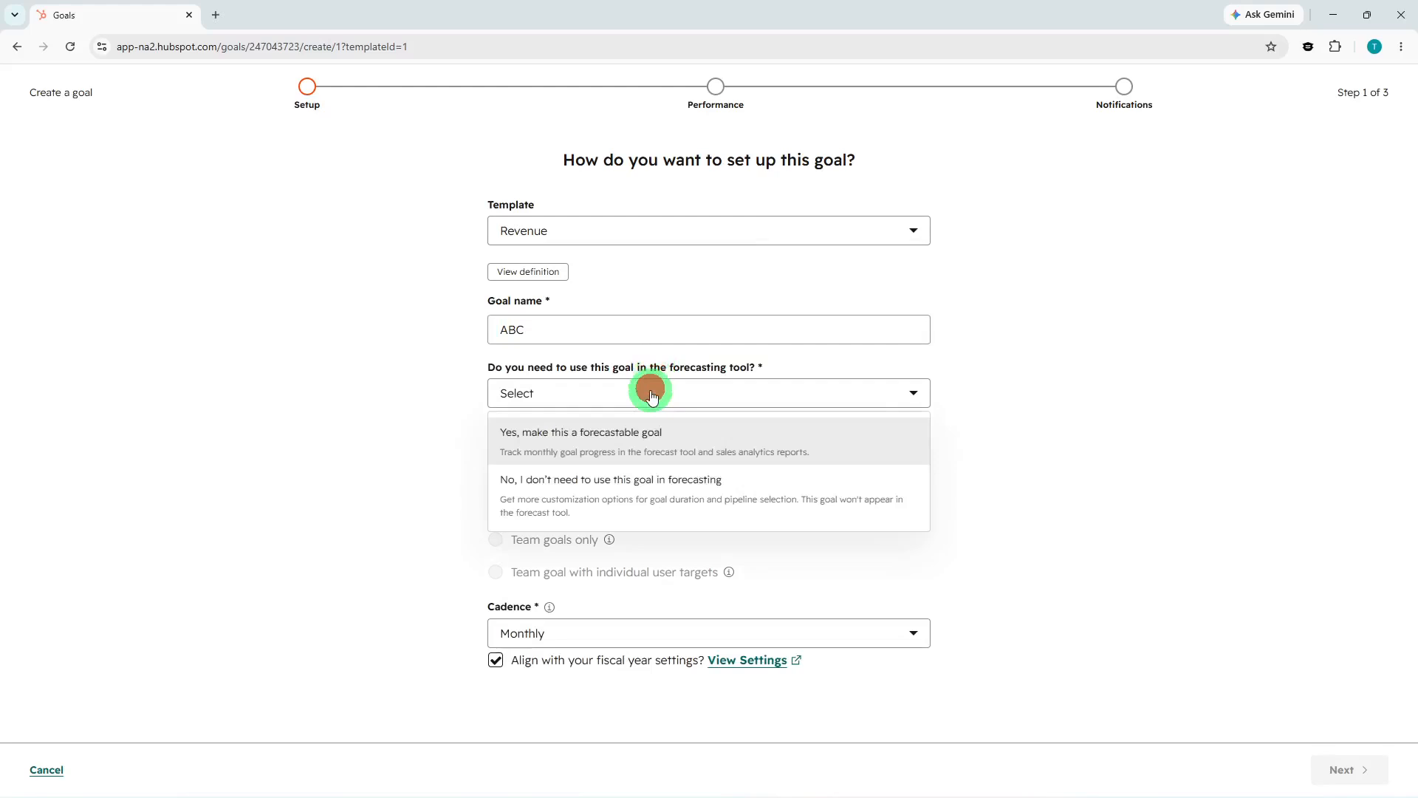
left_click(633, 440)
Apply the goal to all pipelines and set its forecast type to Sales Forecast.
scroll(591, 510, "down", 1)
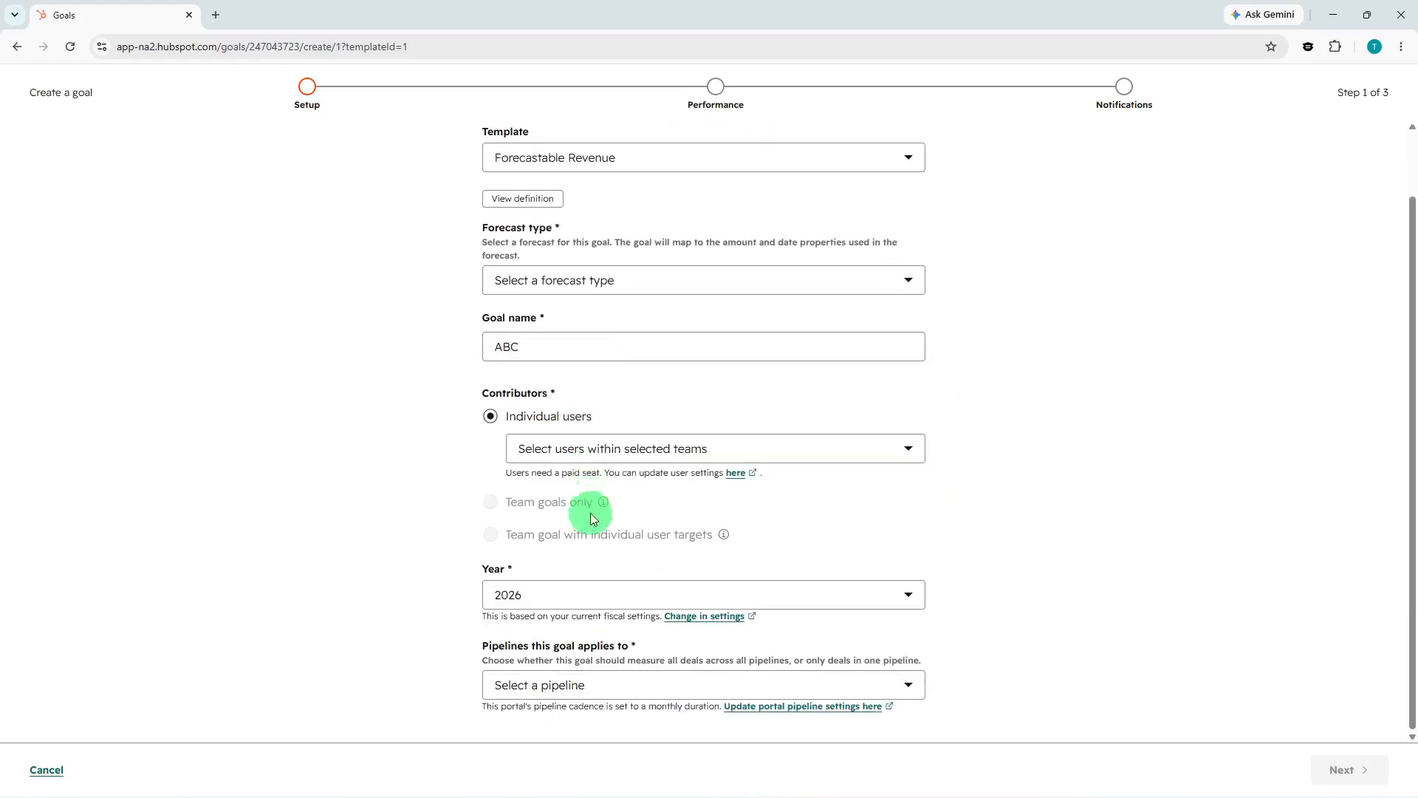
left_click(574, 678)
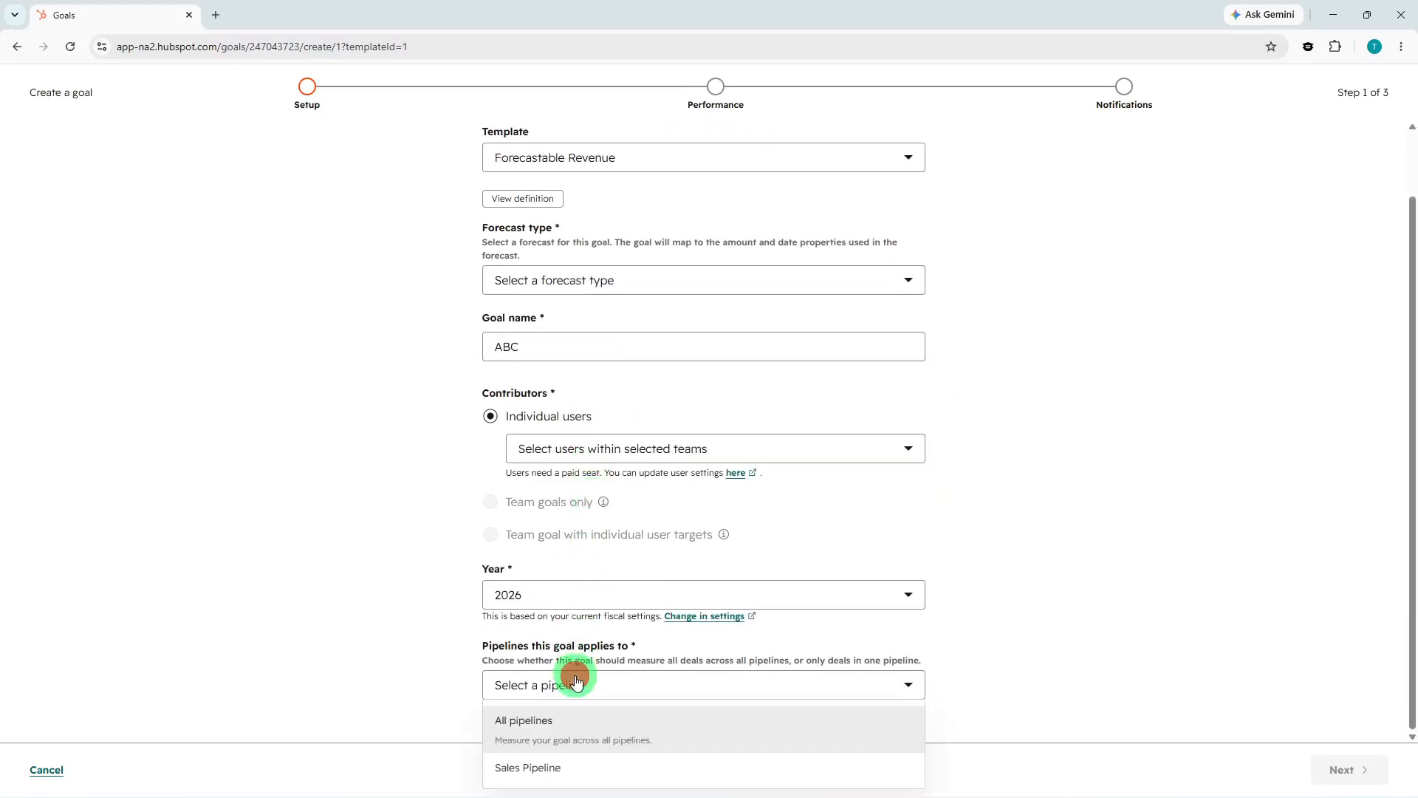
left_click(565, 730)
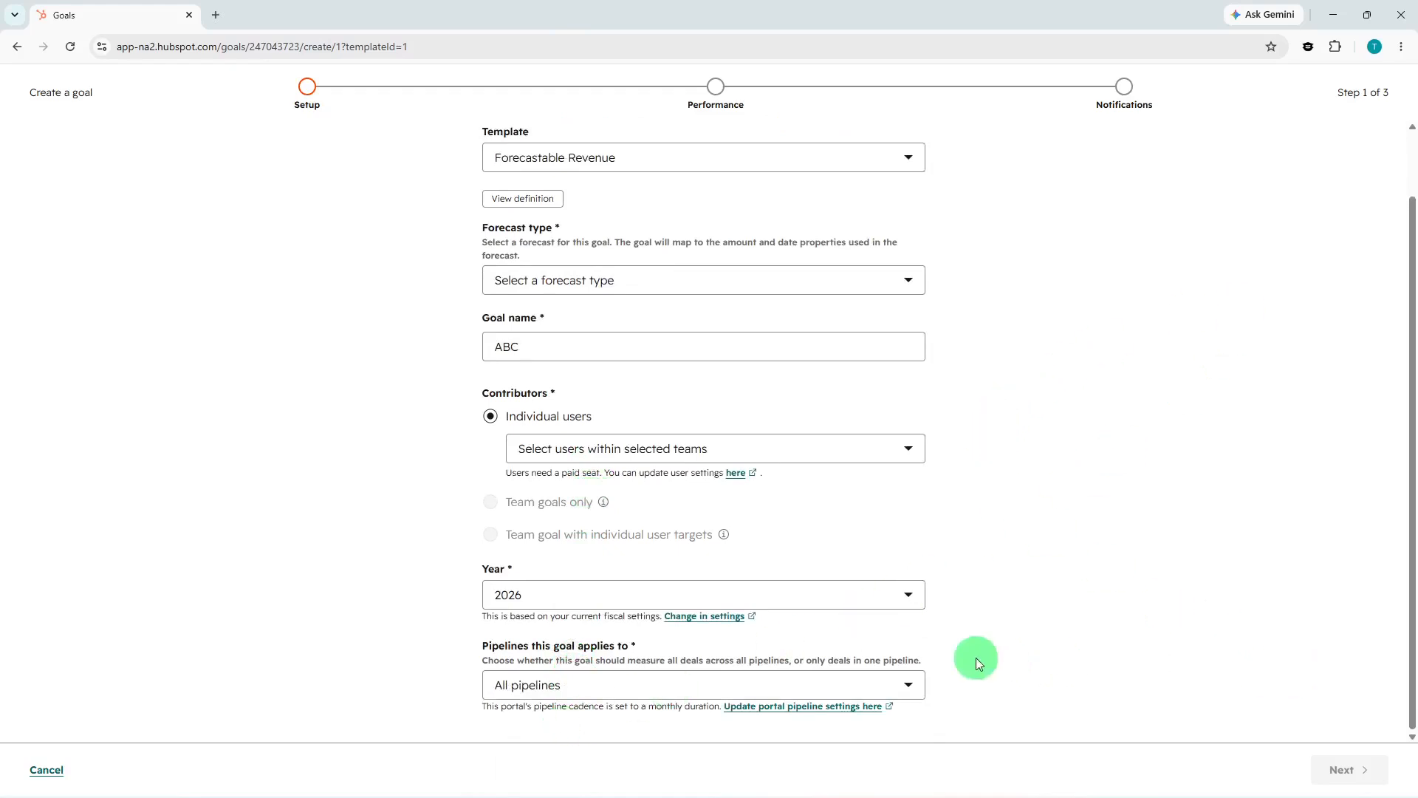
scroll(702, 430, "up", 1)
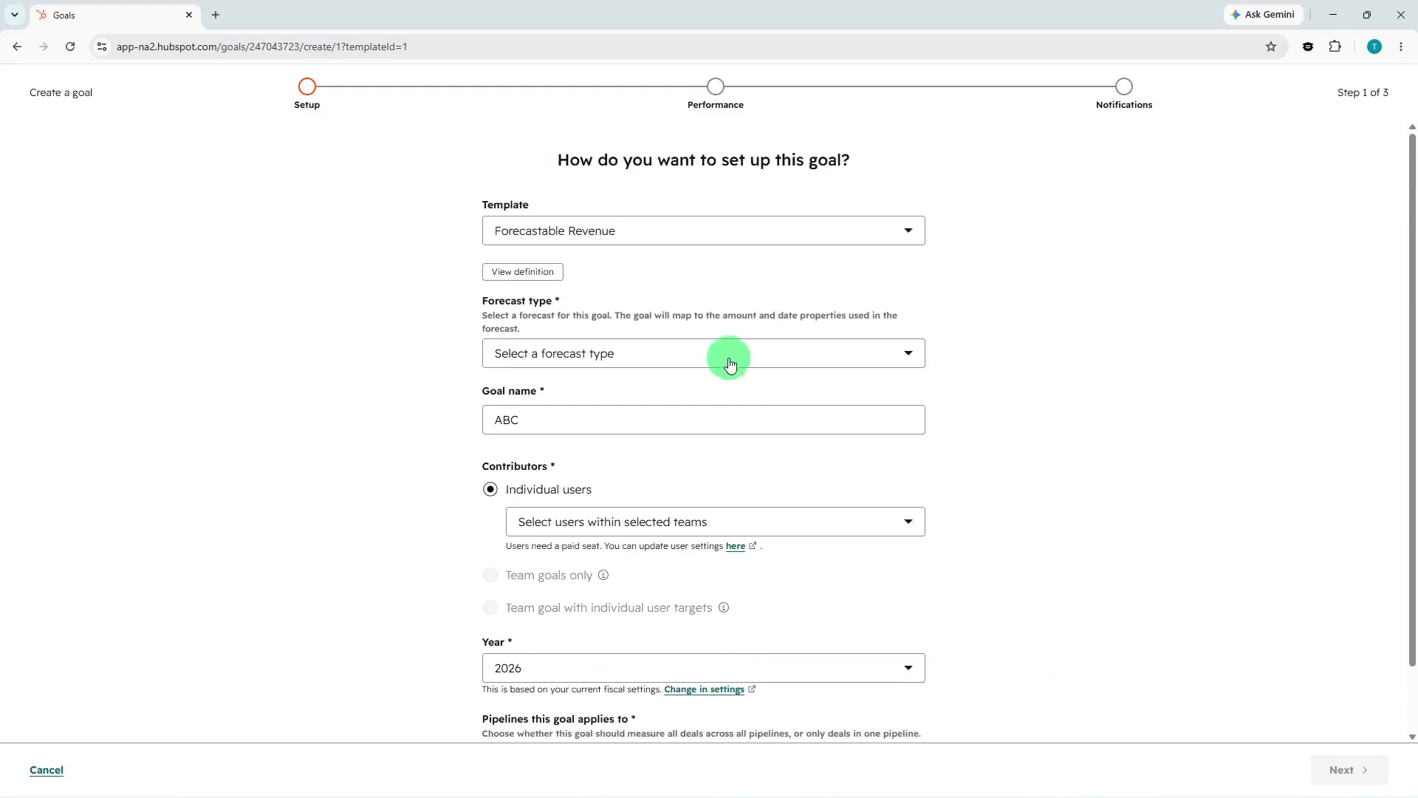
scroll(554, 288, "down", 1)
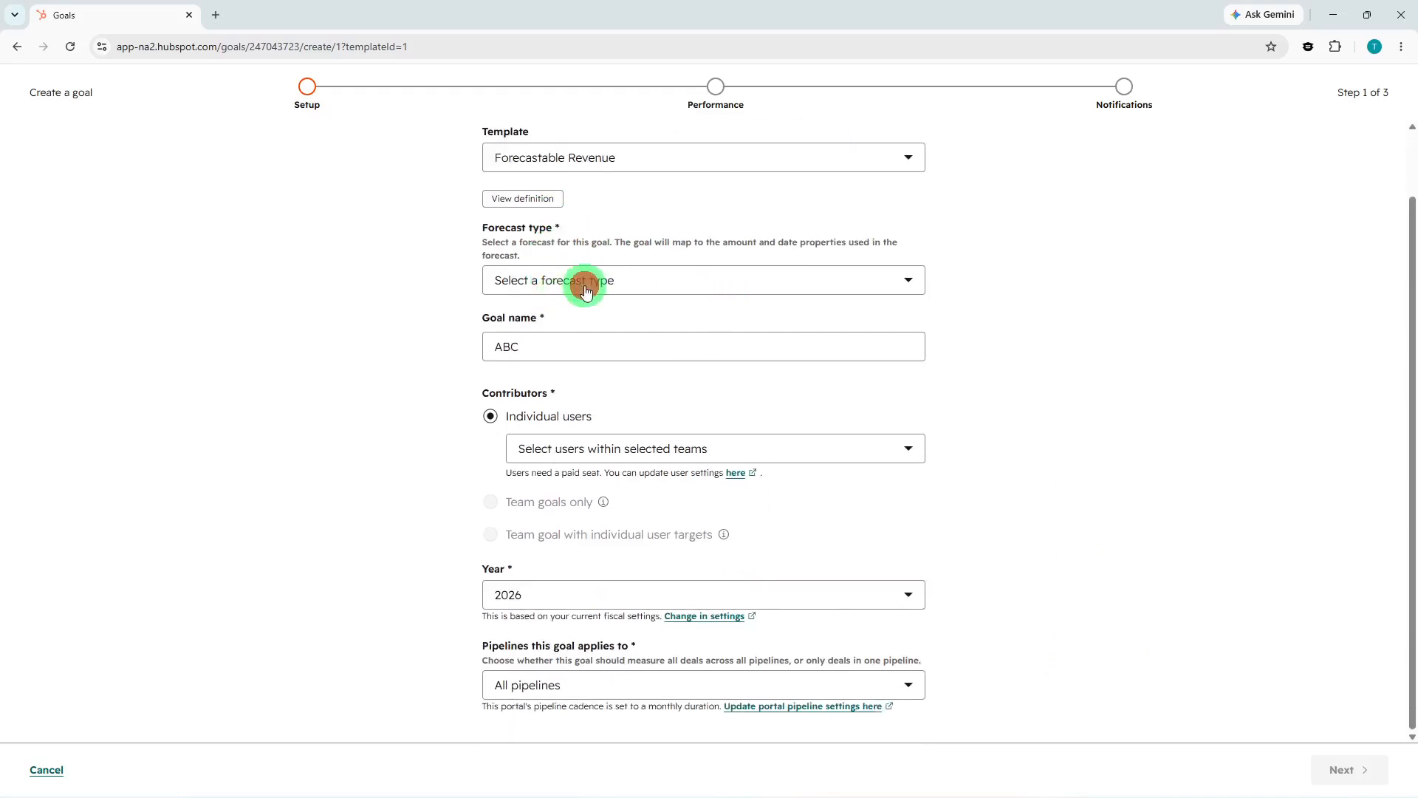
left_click(585, 290)
left_click(579, 316)
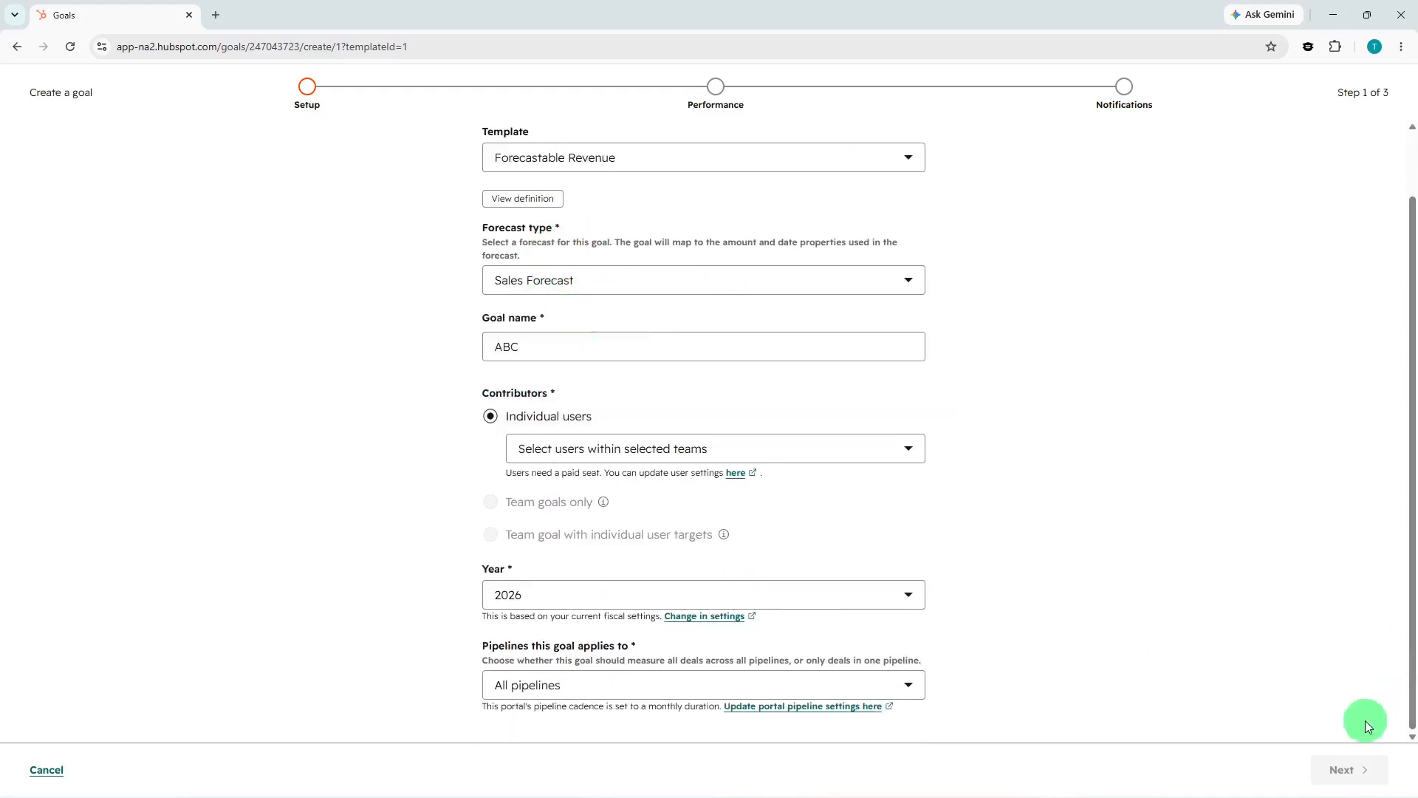
Leave the goal setup without saving and go to the Home page.
triple_click(1309, 670)
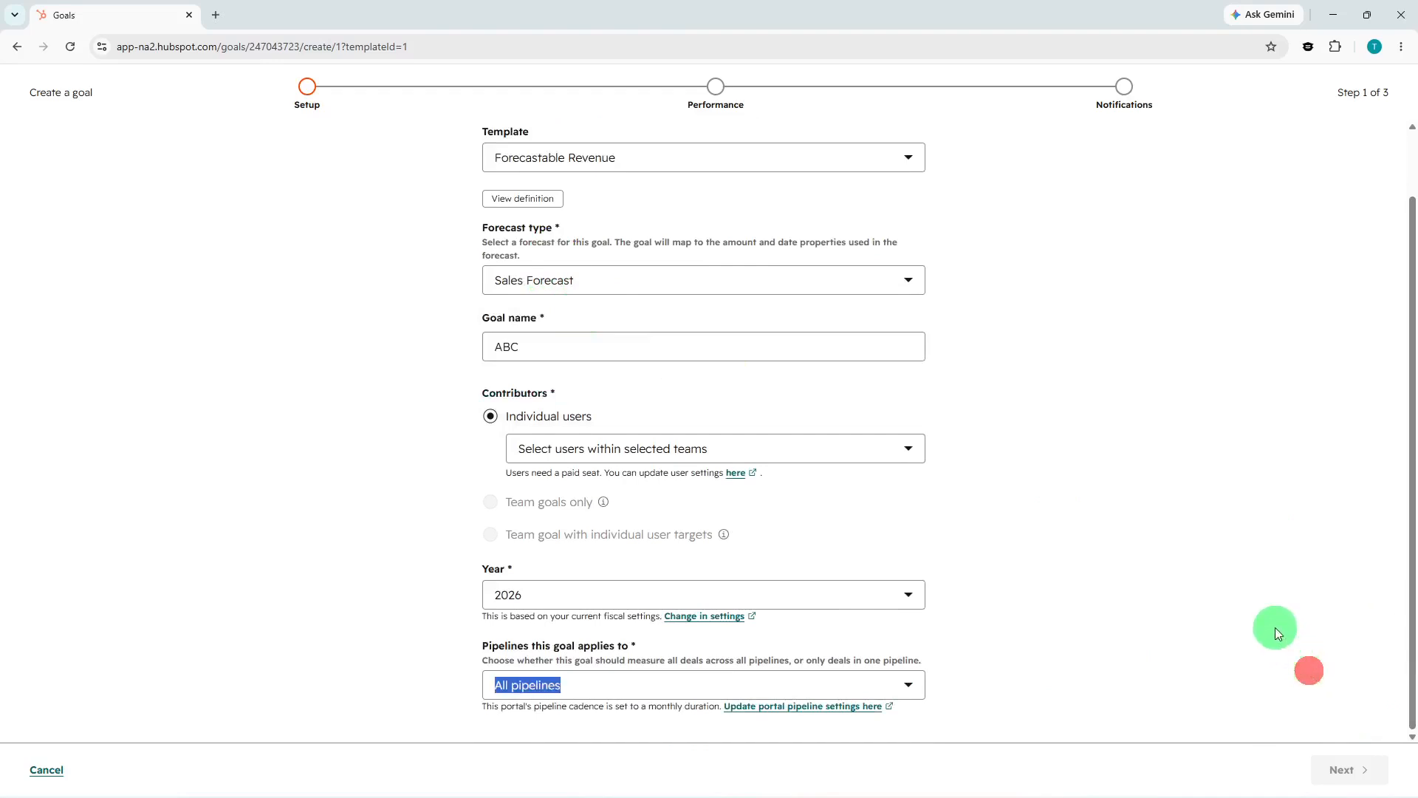
left_click(58, 93)
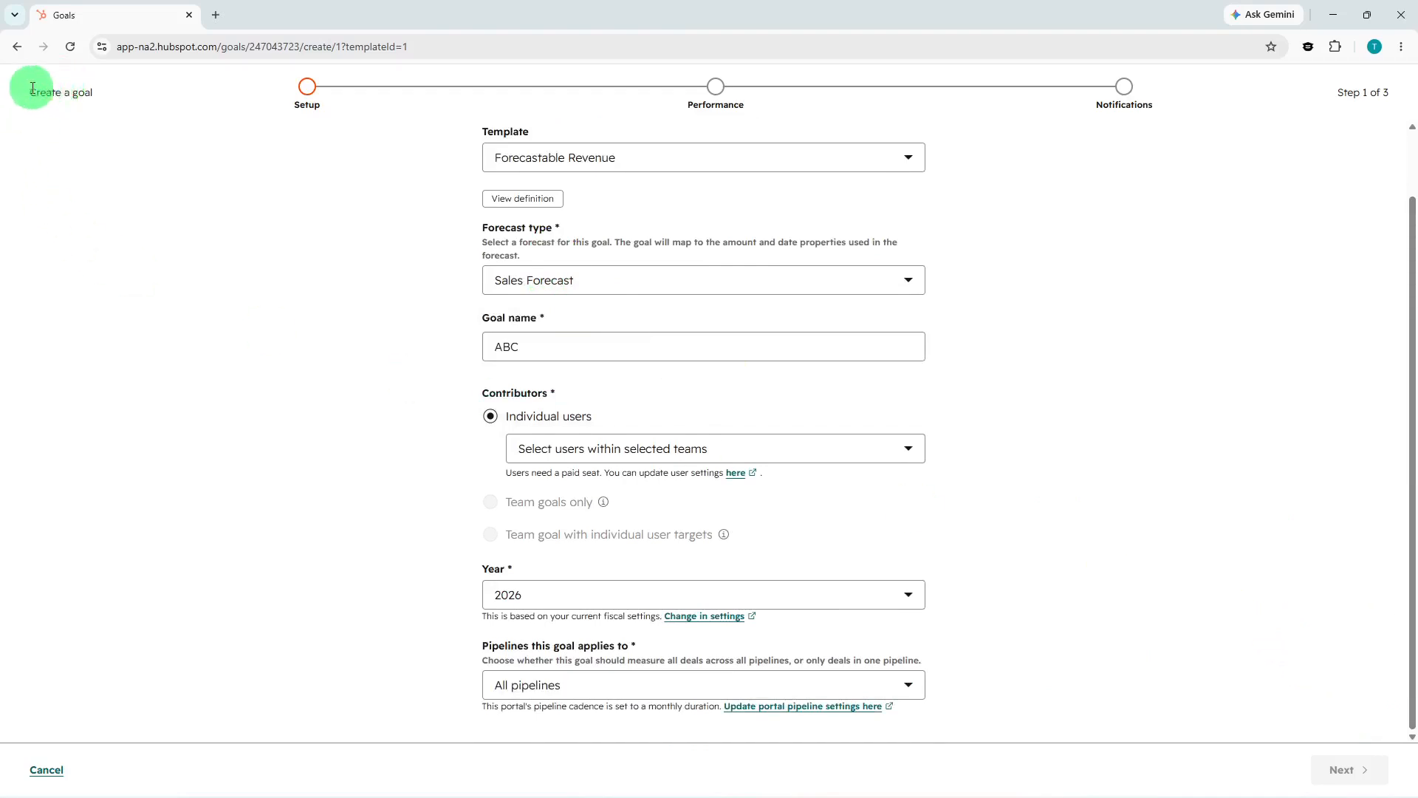
left_click(16, 47)
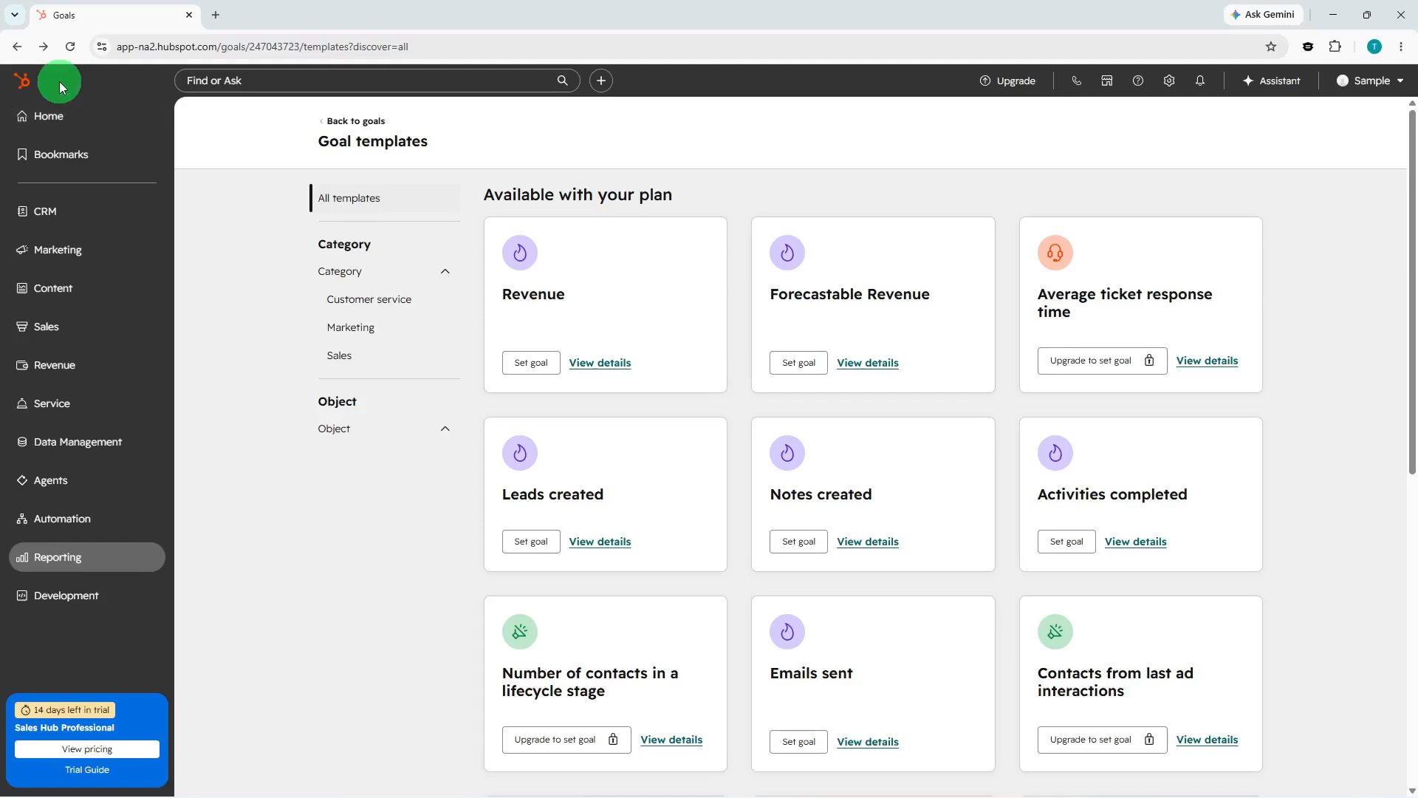
left_click(47, 118)
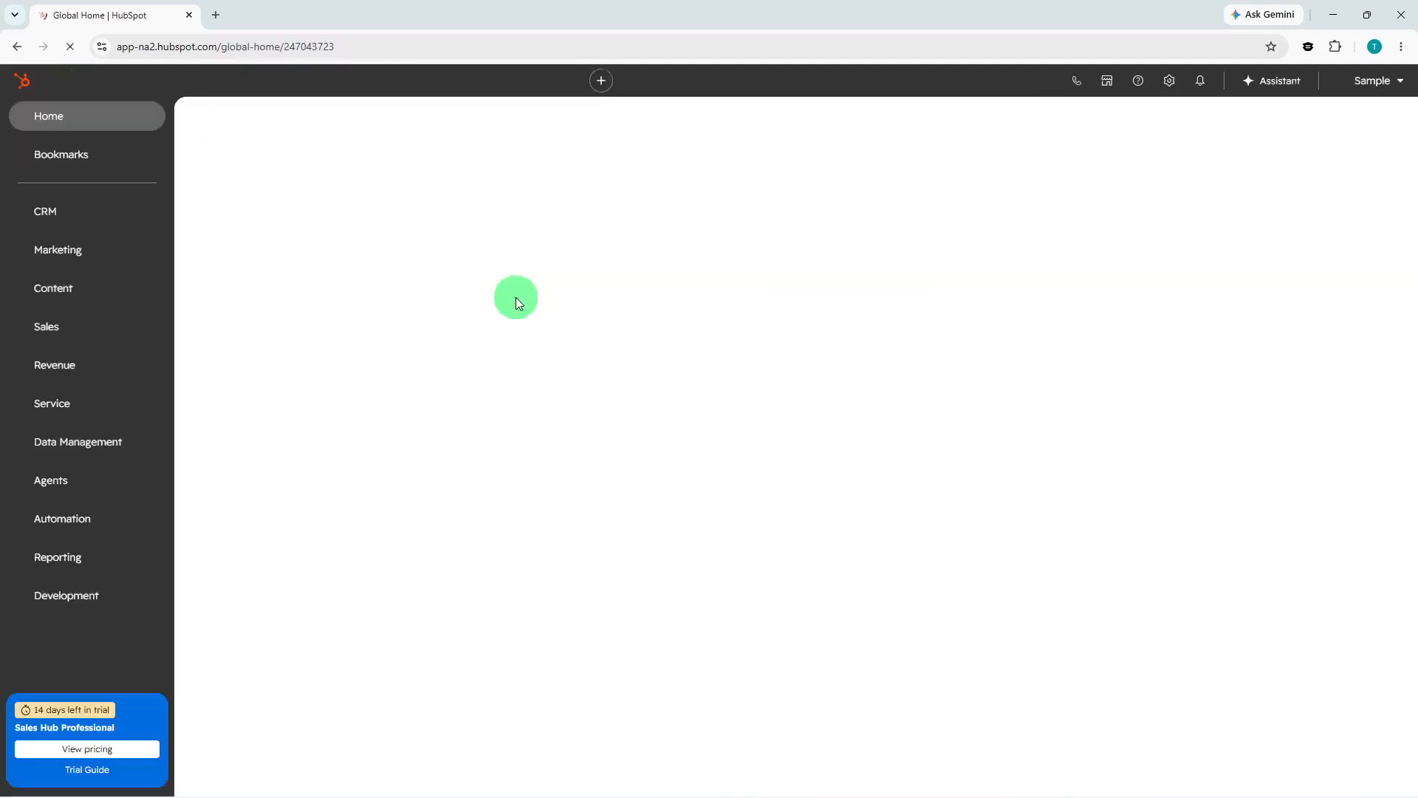